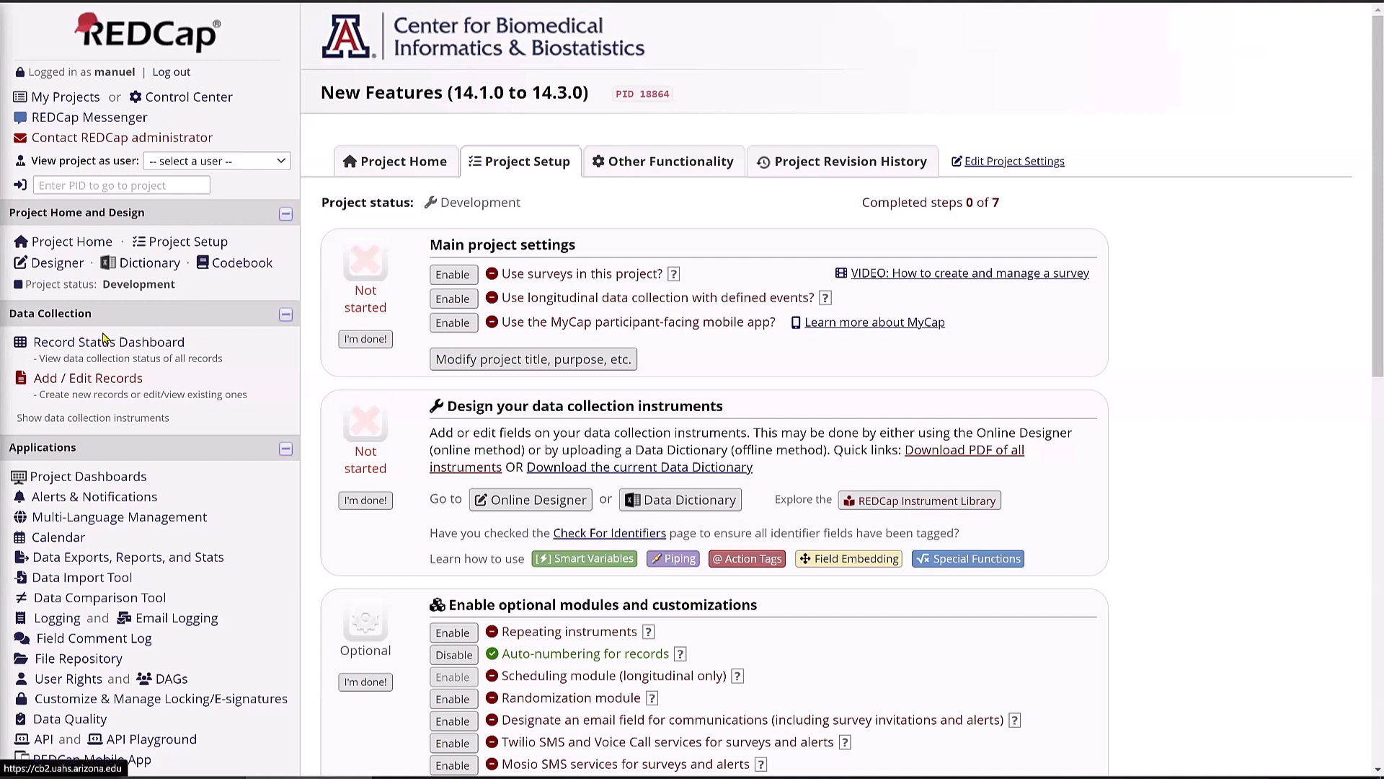
- Open the Online Designer listing the New Features project's instruments
click(58, 262)
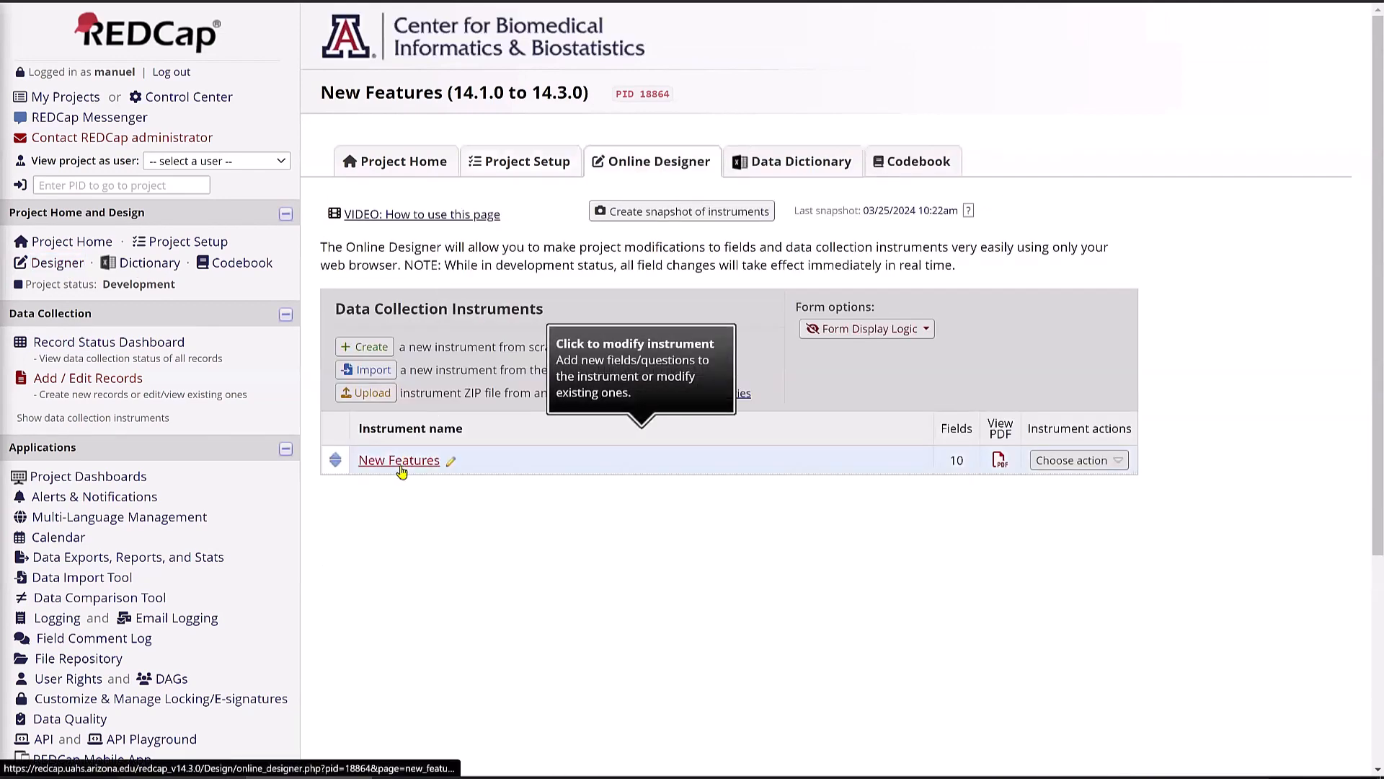
- Open the New Features instrument and find the embed_patient table that embeds pt_first_name
click(398, 461)
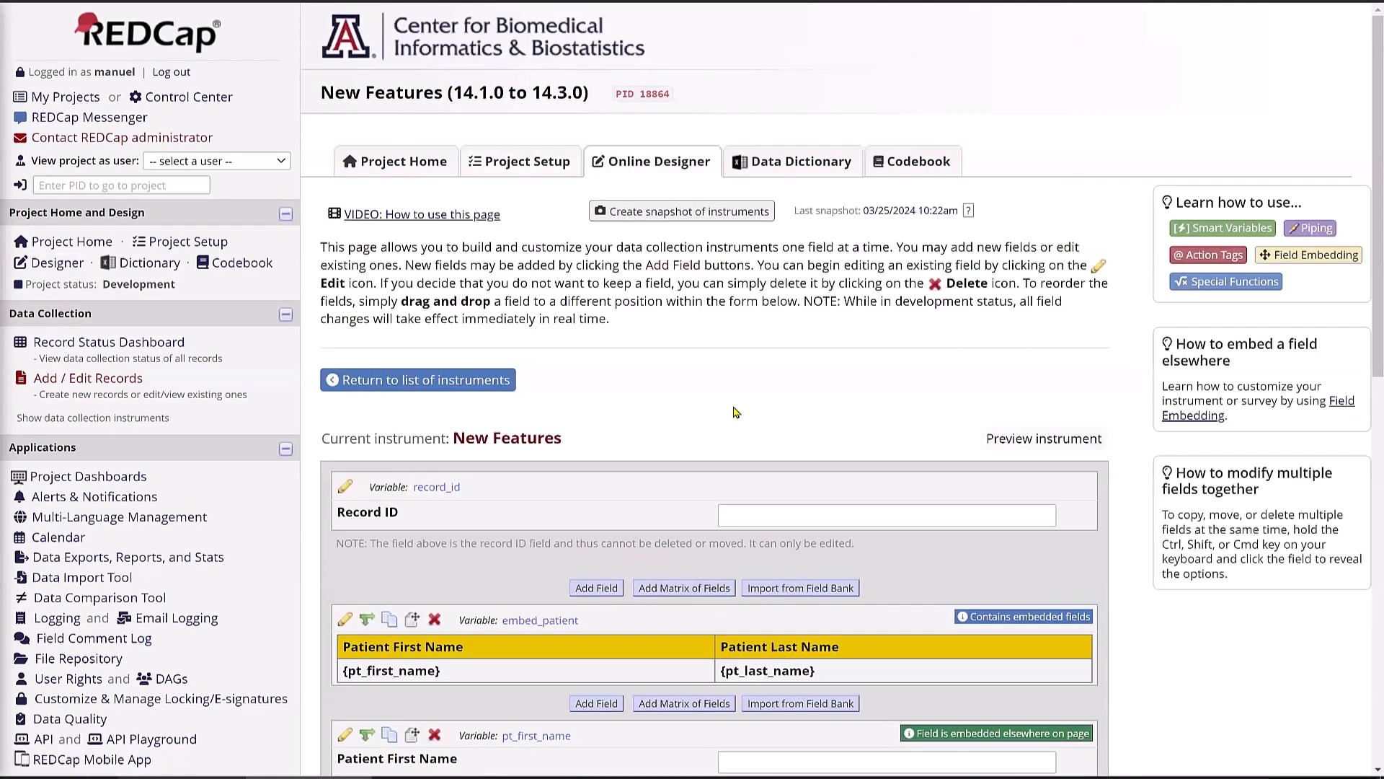
scroll(735, 413, down, 1)
scroll(735, 413, down, 6)
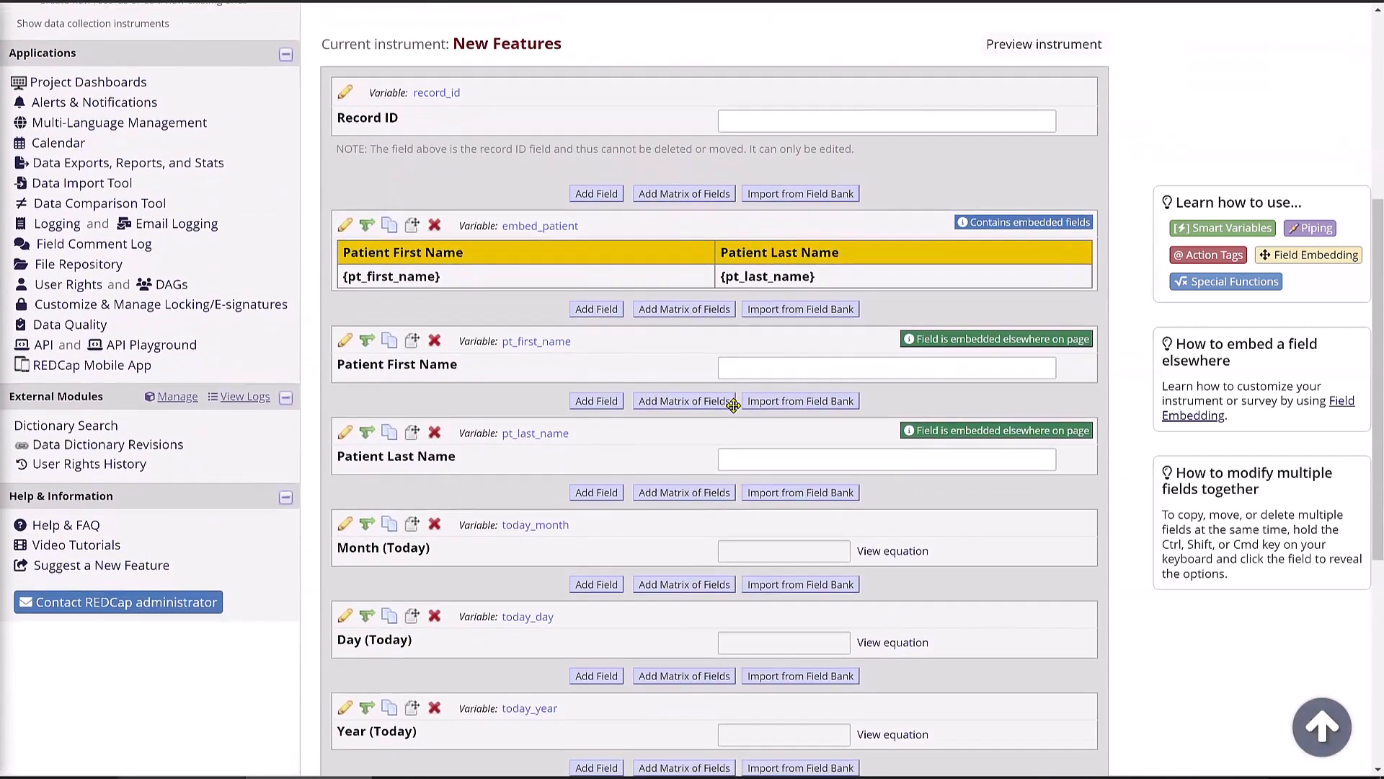
scroll(734, 405, down, 1)
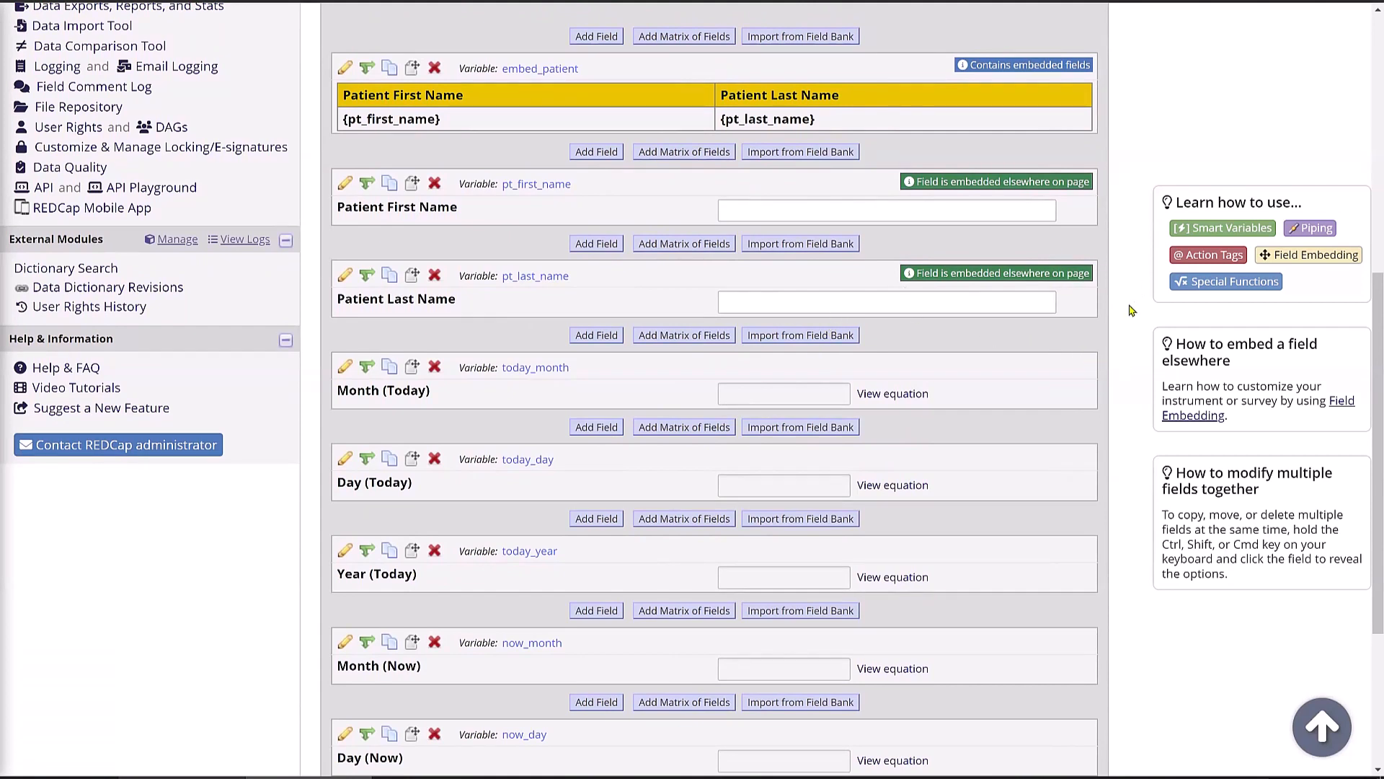
click(1019, 186)
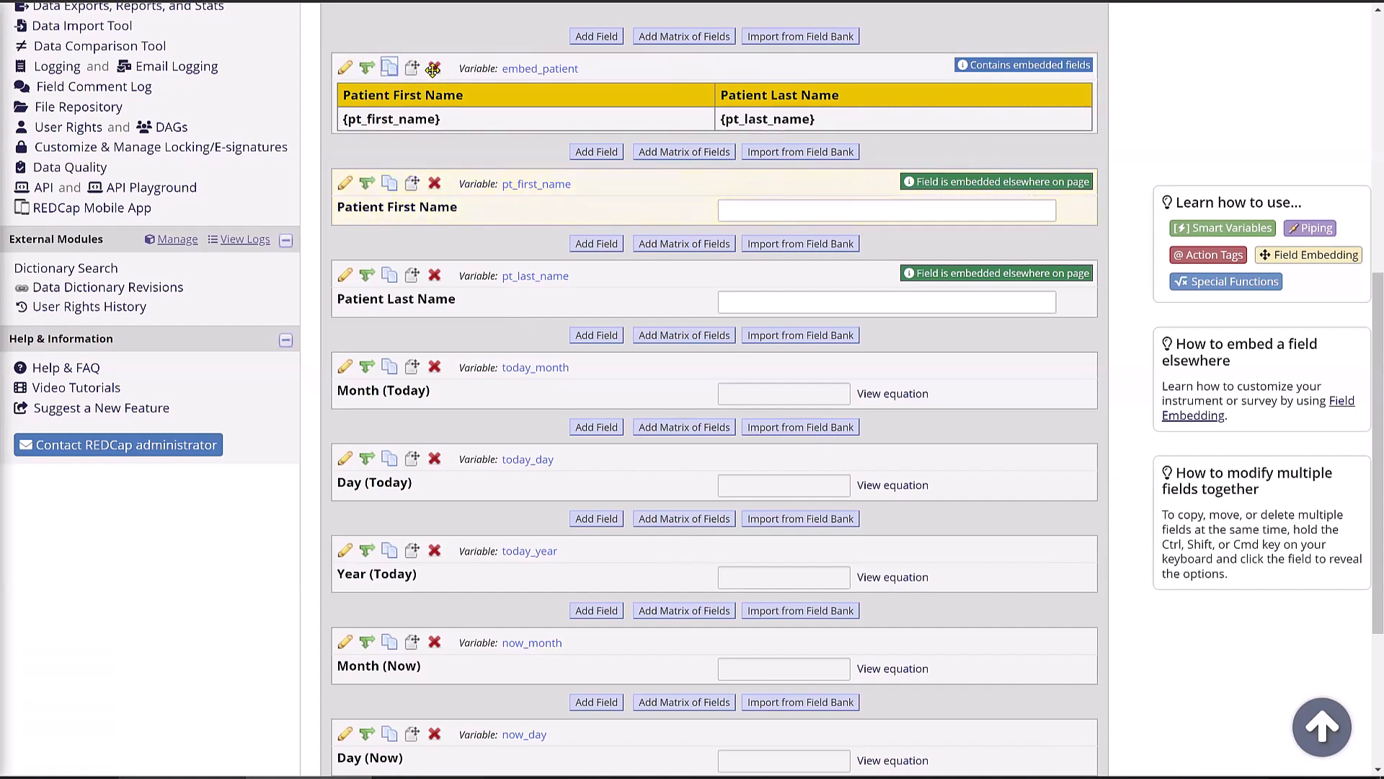
scroll(658, 226, up, 2)
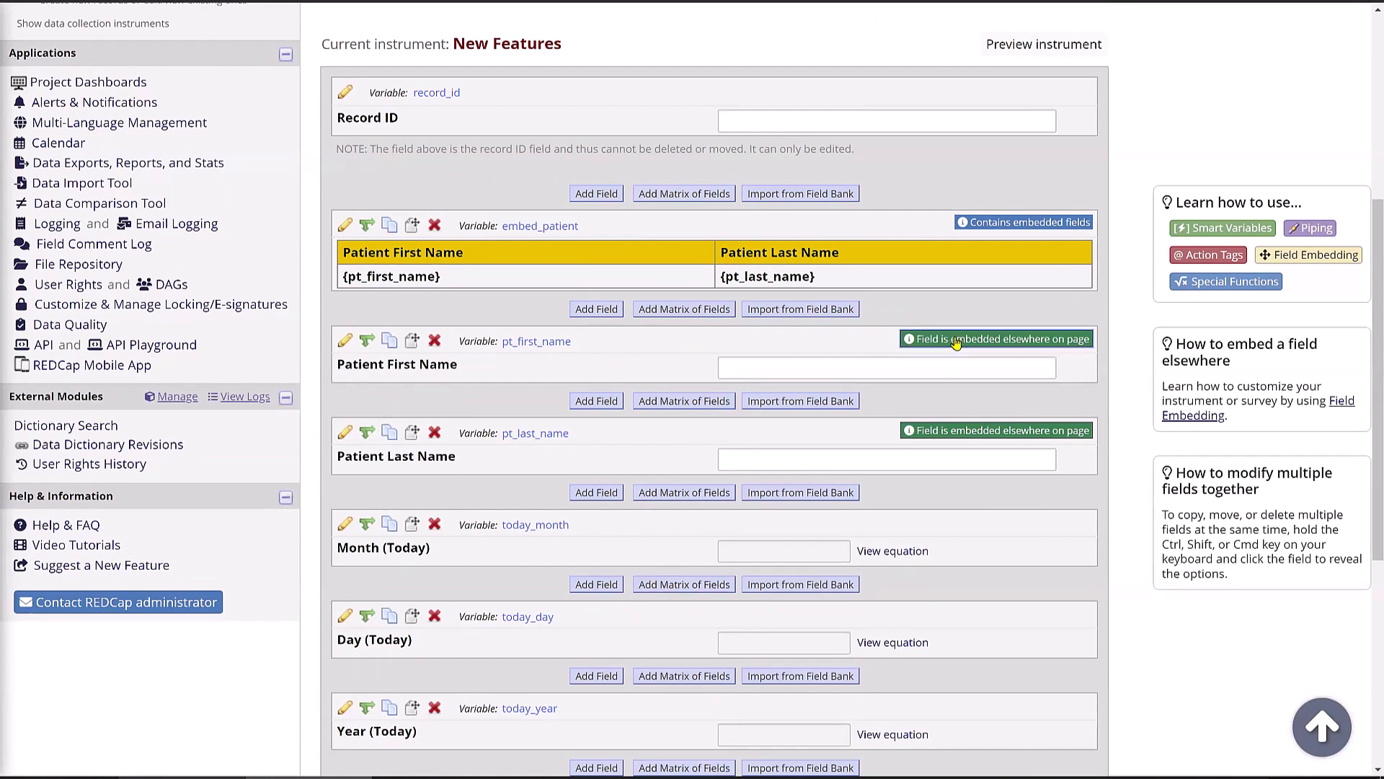
scroll(825, 215, down, 2)
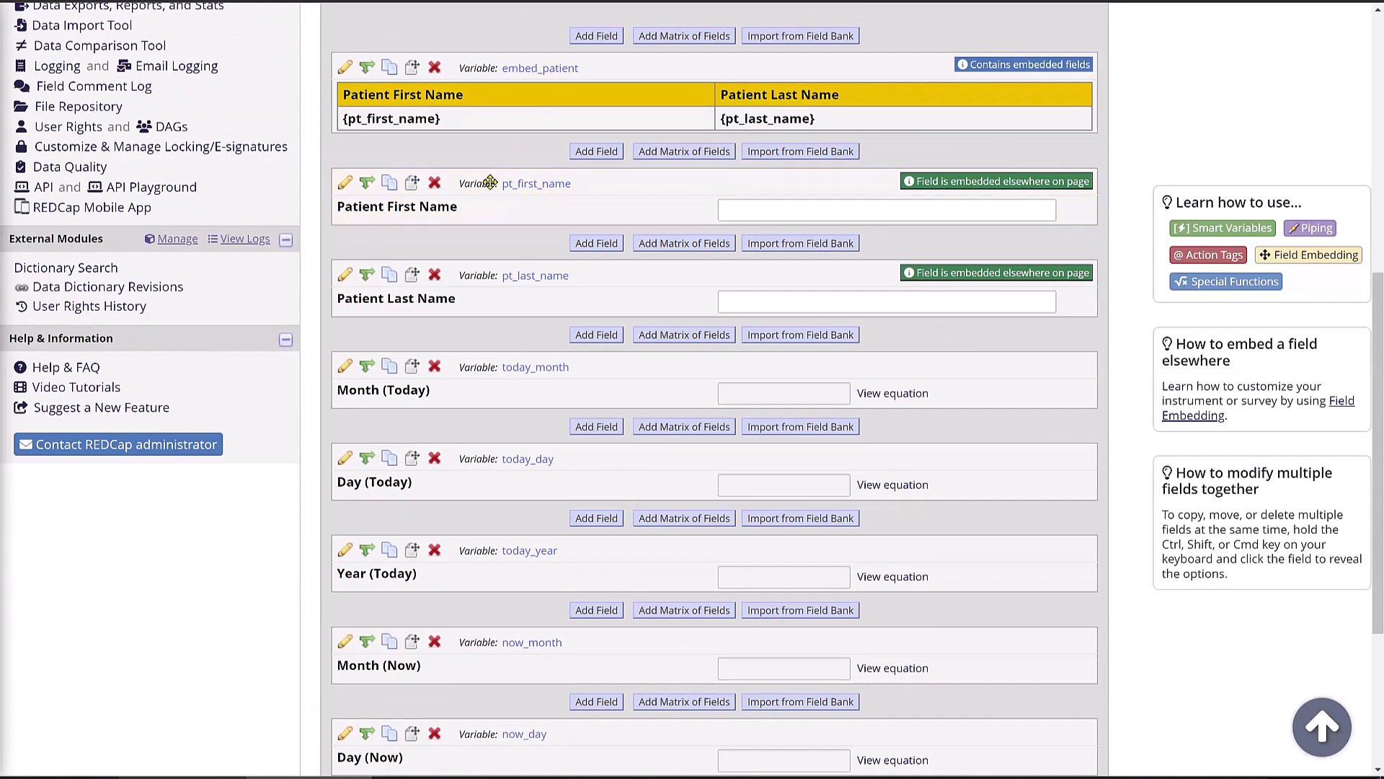
- Drag pt_first_name below now_year, then locate the embed_patient table via the embedded badges
drag(490, 182, 489, 559)
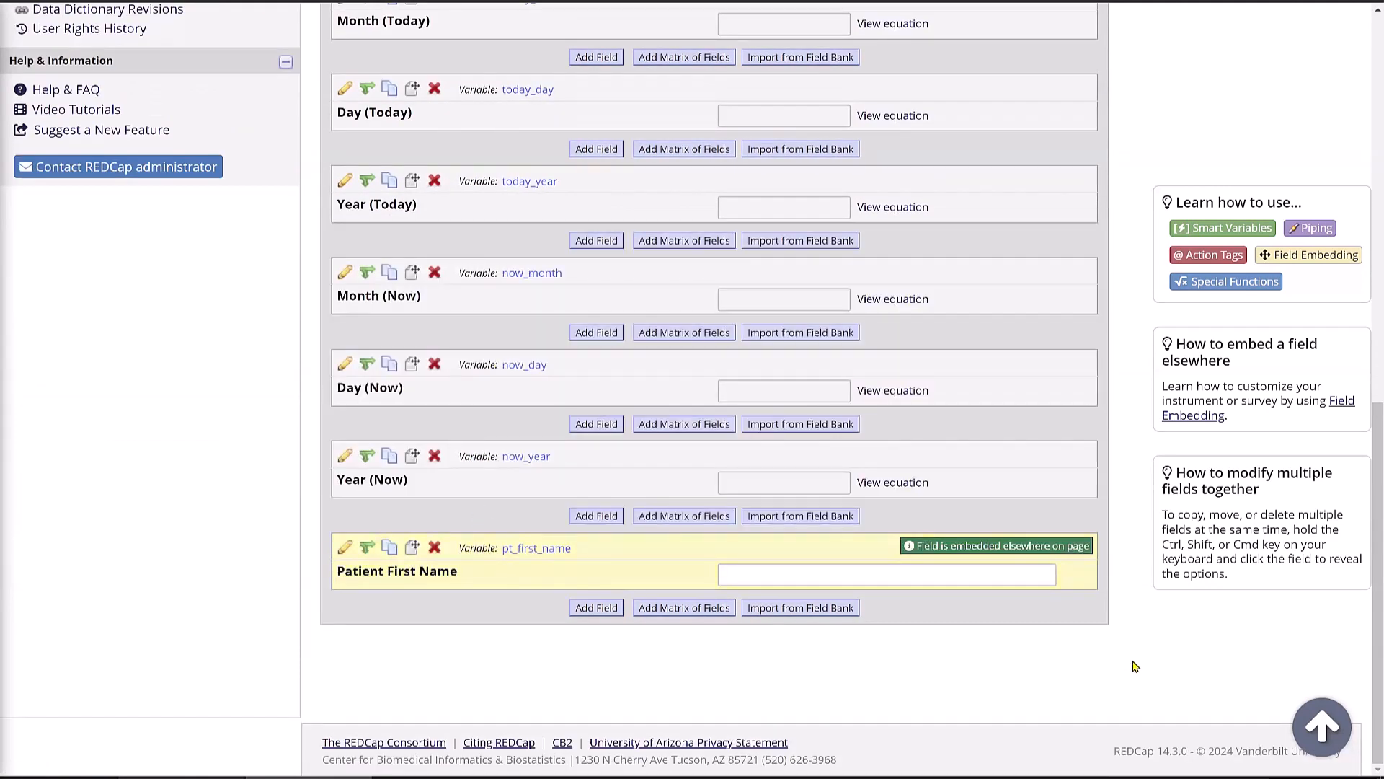
click(1054, 548)
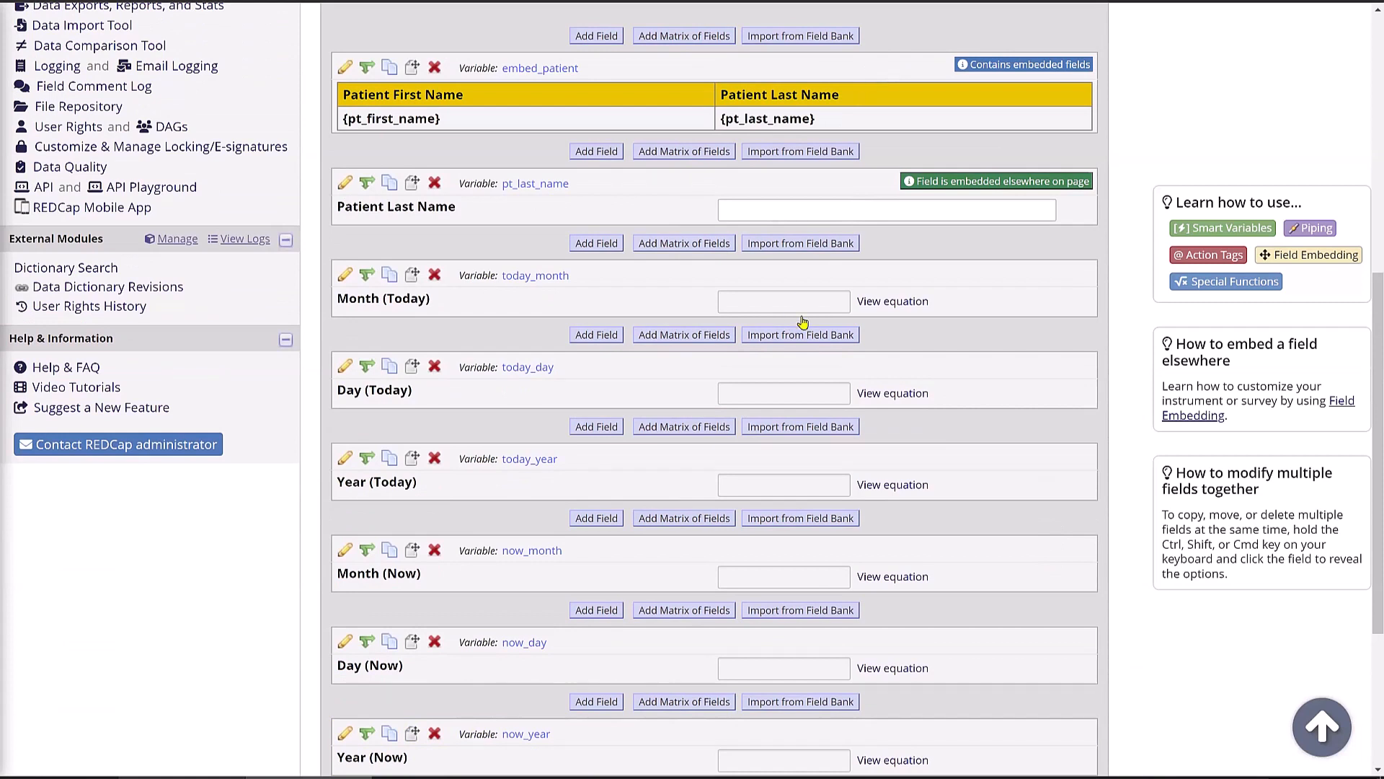
click(945, 181)
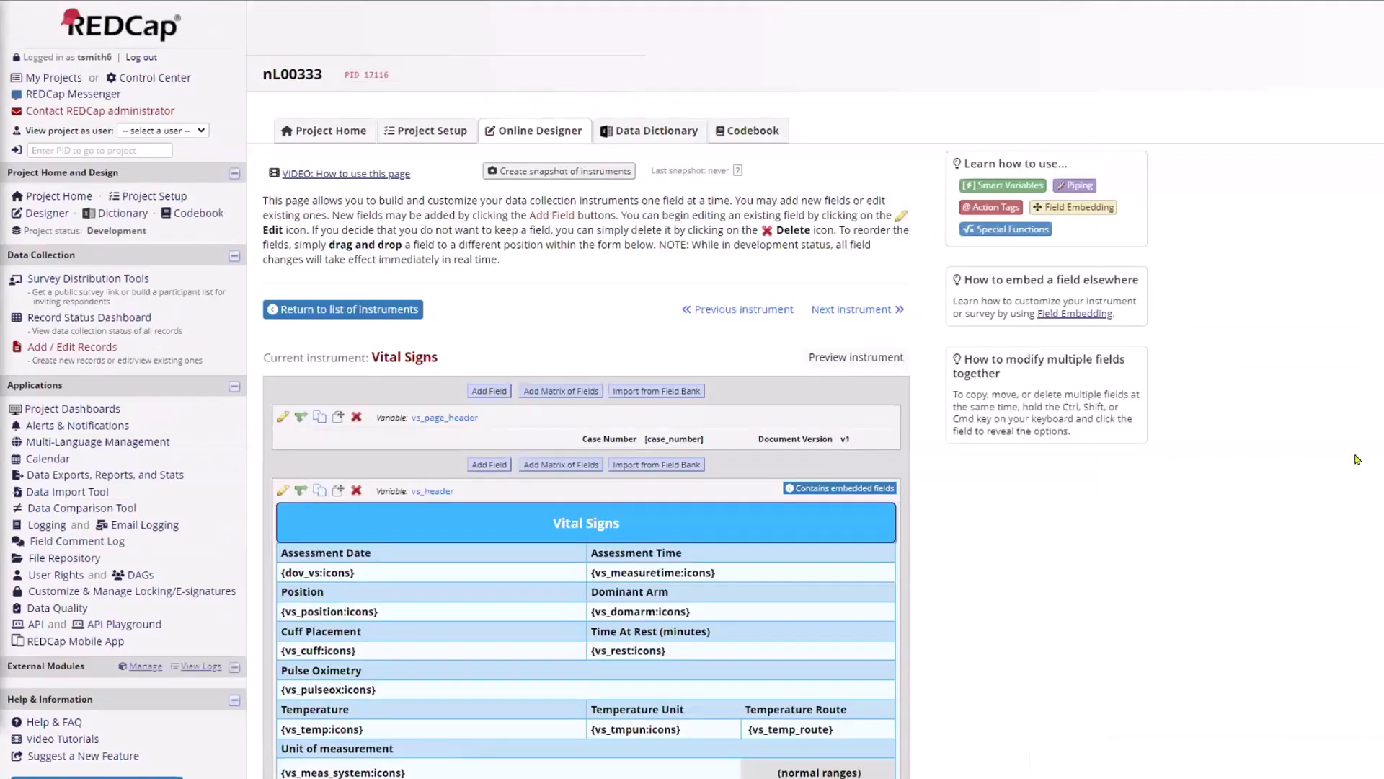
- Inspect the Vital Signs Infant header table's field settings and cancel without changes
scroll(1357, 459, down, 20)
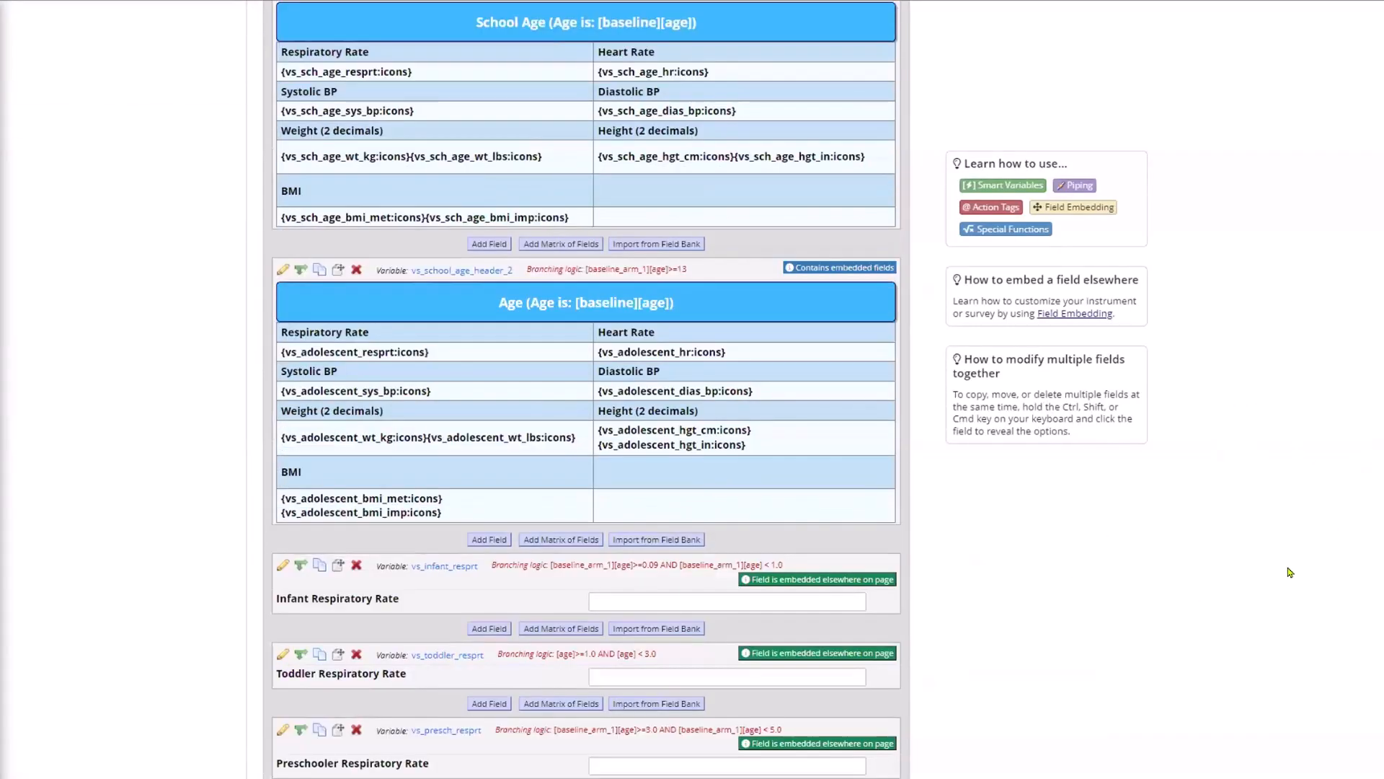
scroll(1291, 573, up, 8)
scroll(397, 243, up, 8)
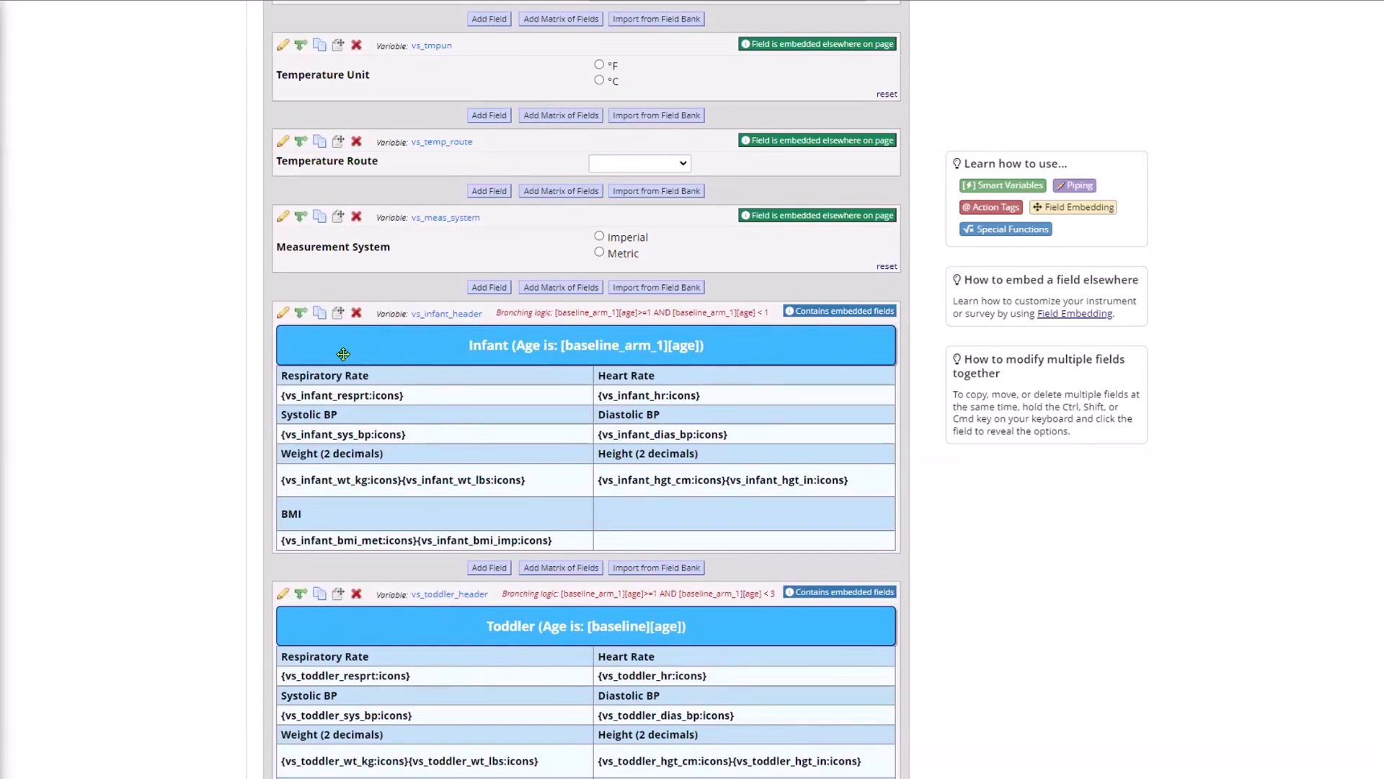
click(282, 312)
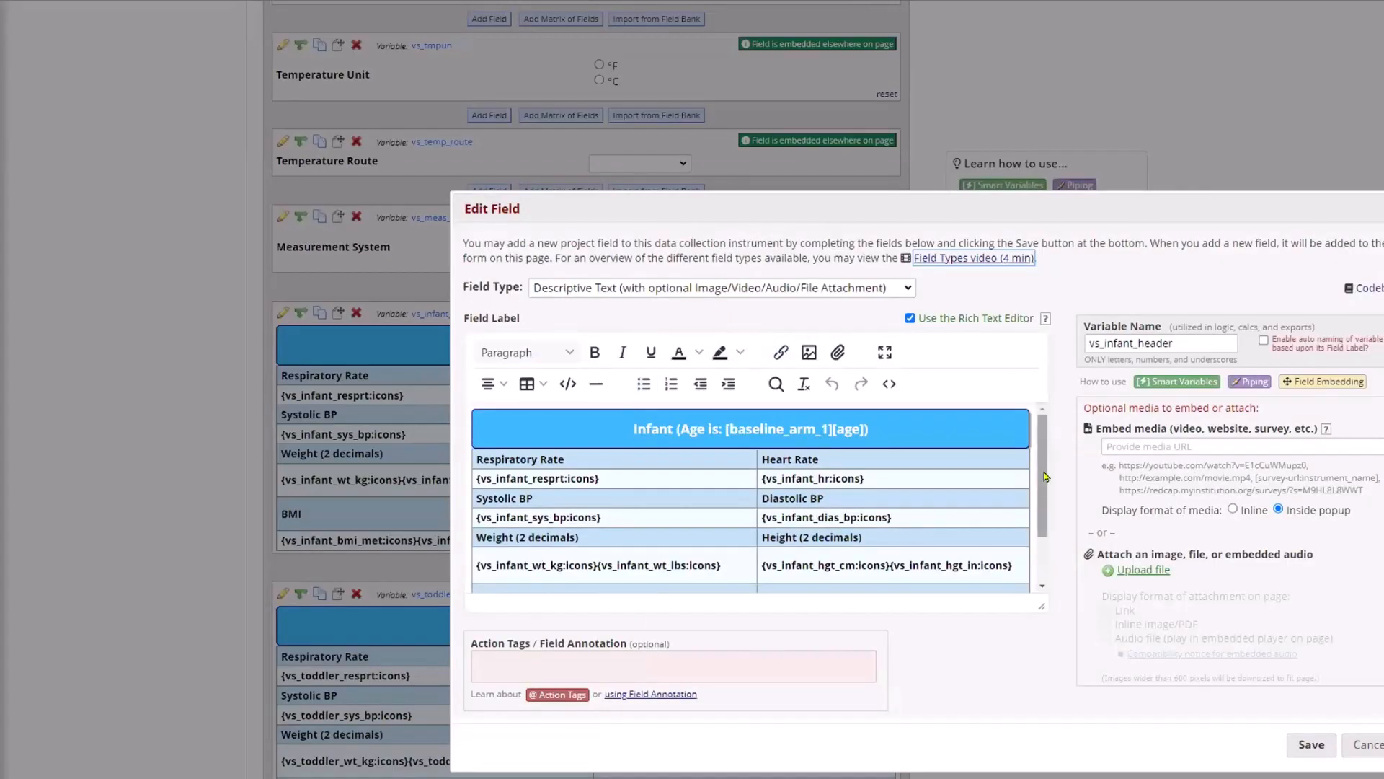
scroll(731, 502, down, 1)
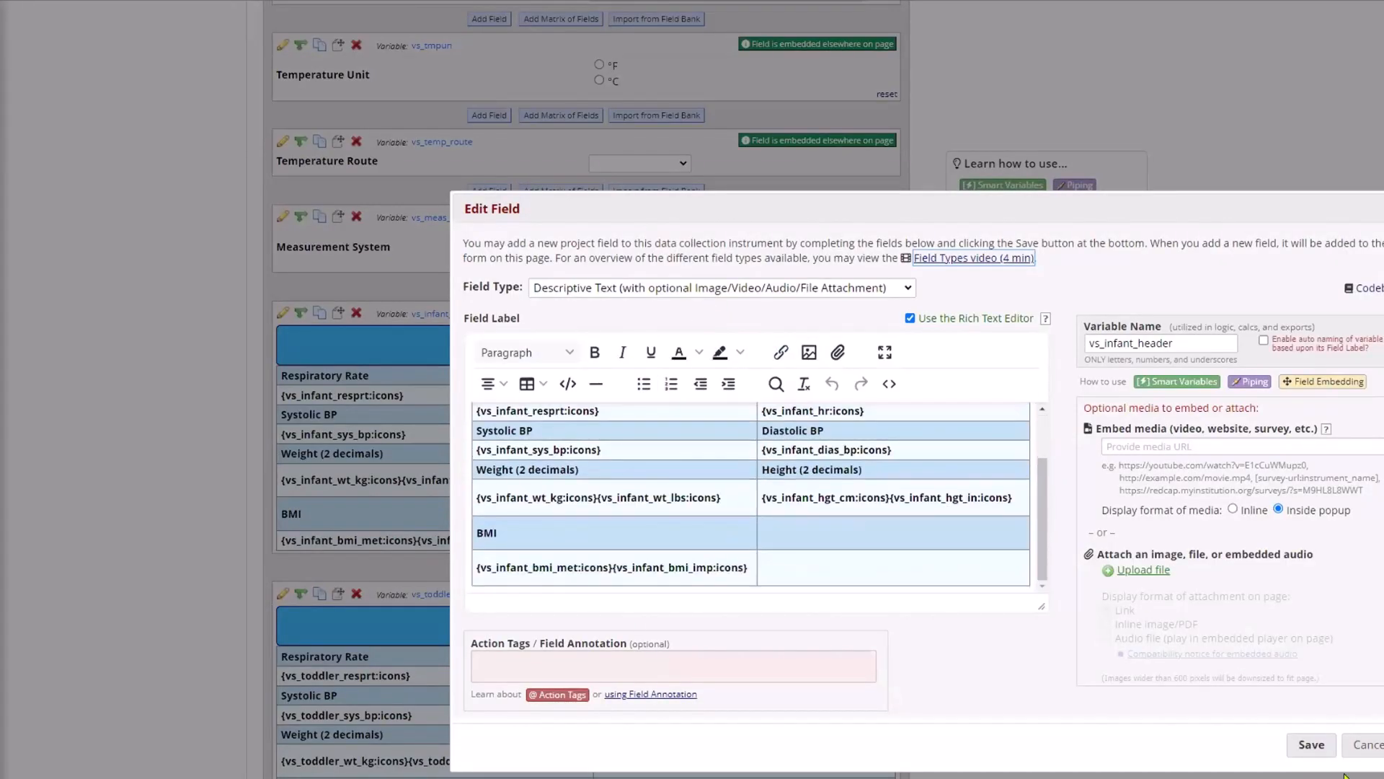
click(1367, 745)
scroll(609, 345, down, 15)
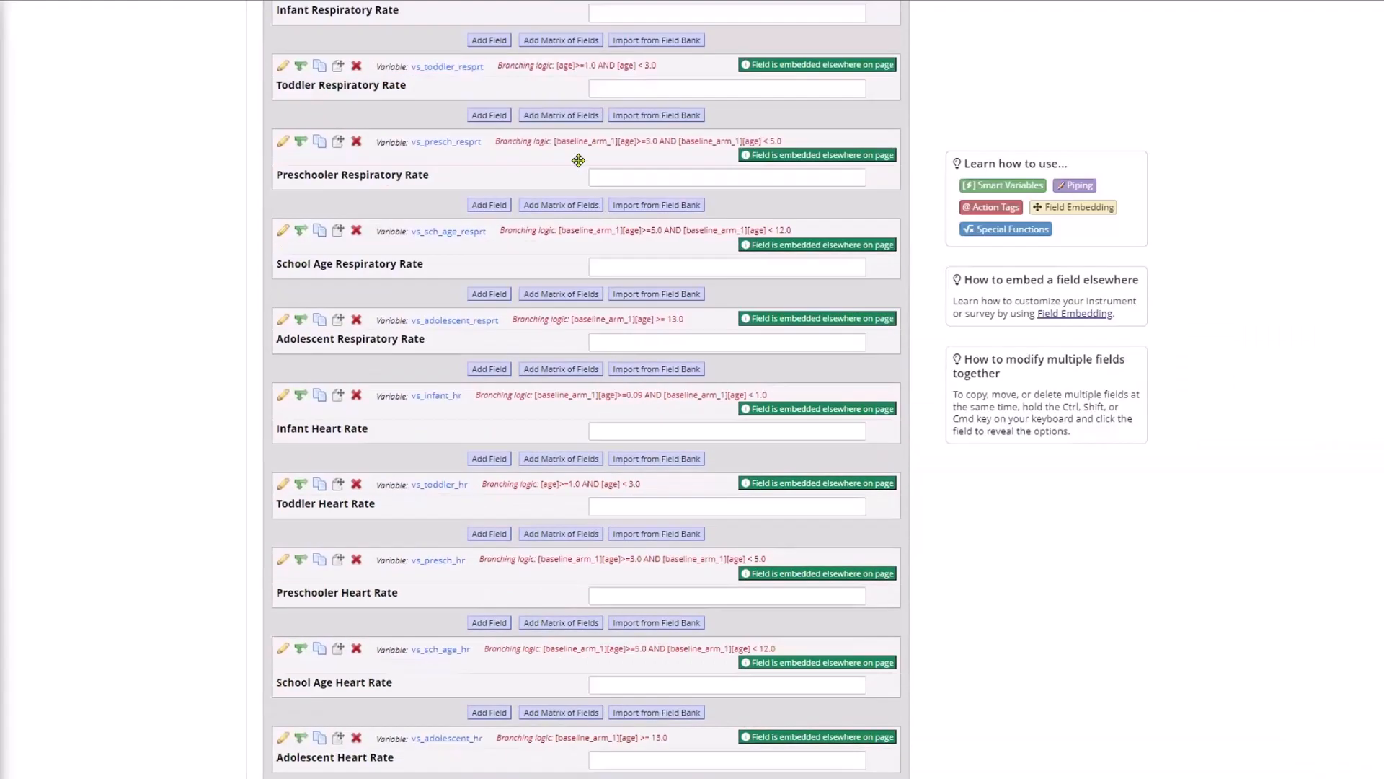
- Trace which header tables embed the Toddler Weight fields, including Toddler Weight (lbs)
scroll(663, 328, down, 15)
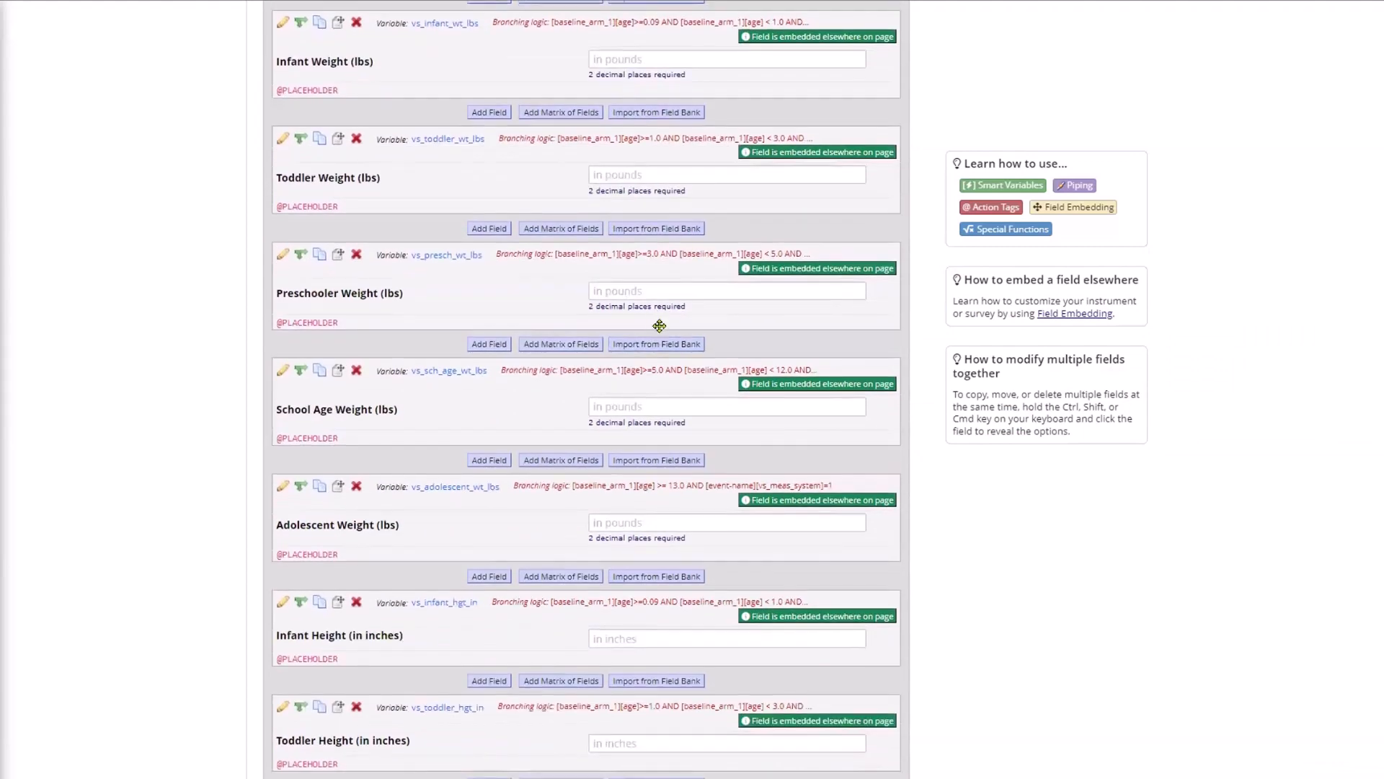
scroll(649, 308, down, 5)
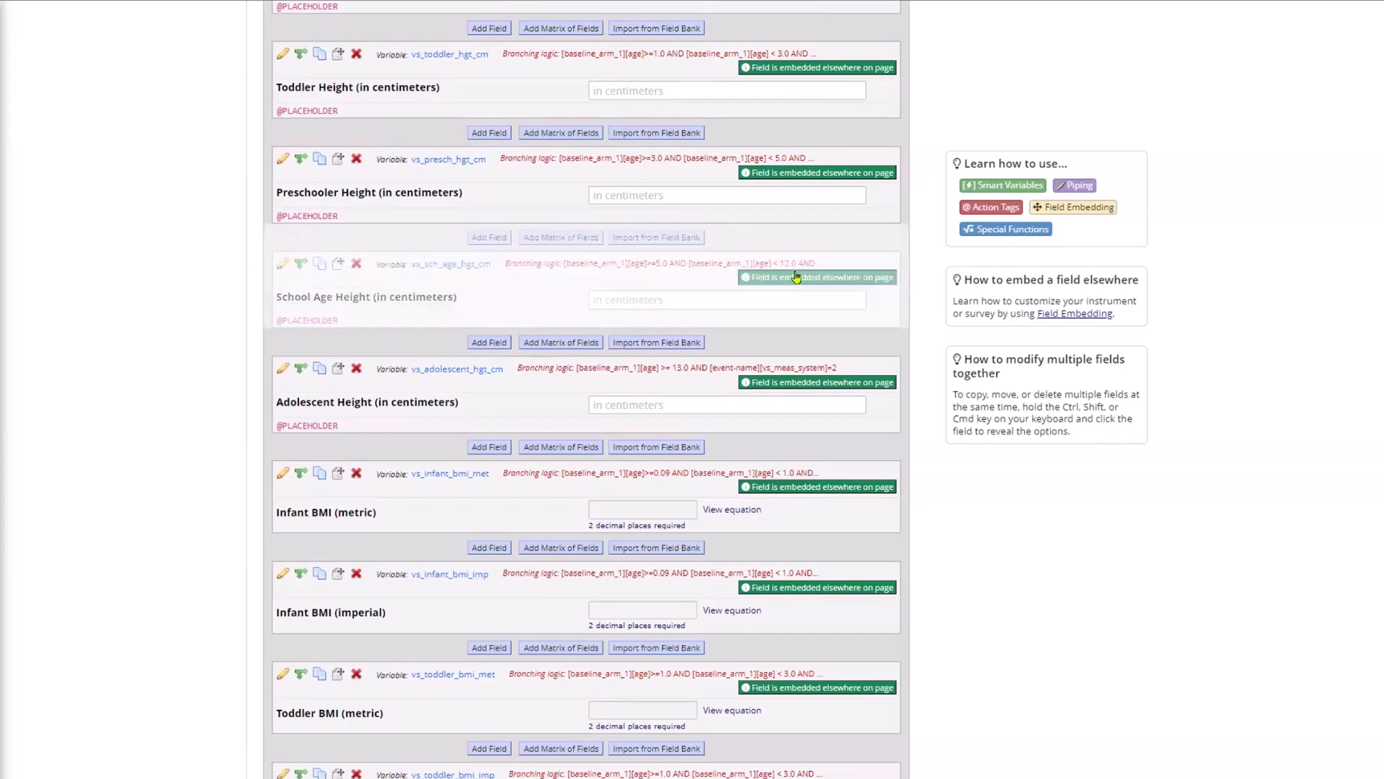
scroll(823, 353, up, 20)
scroll(823, 353, up, 20)
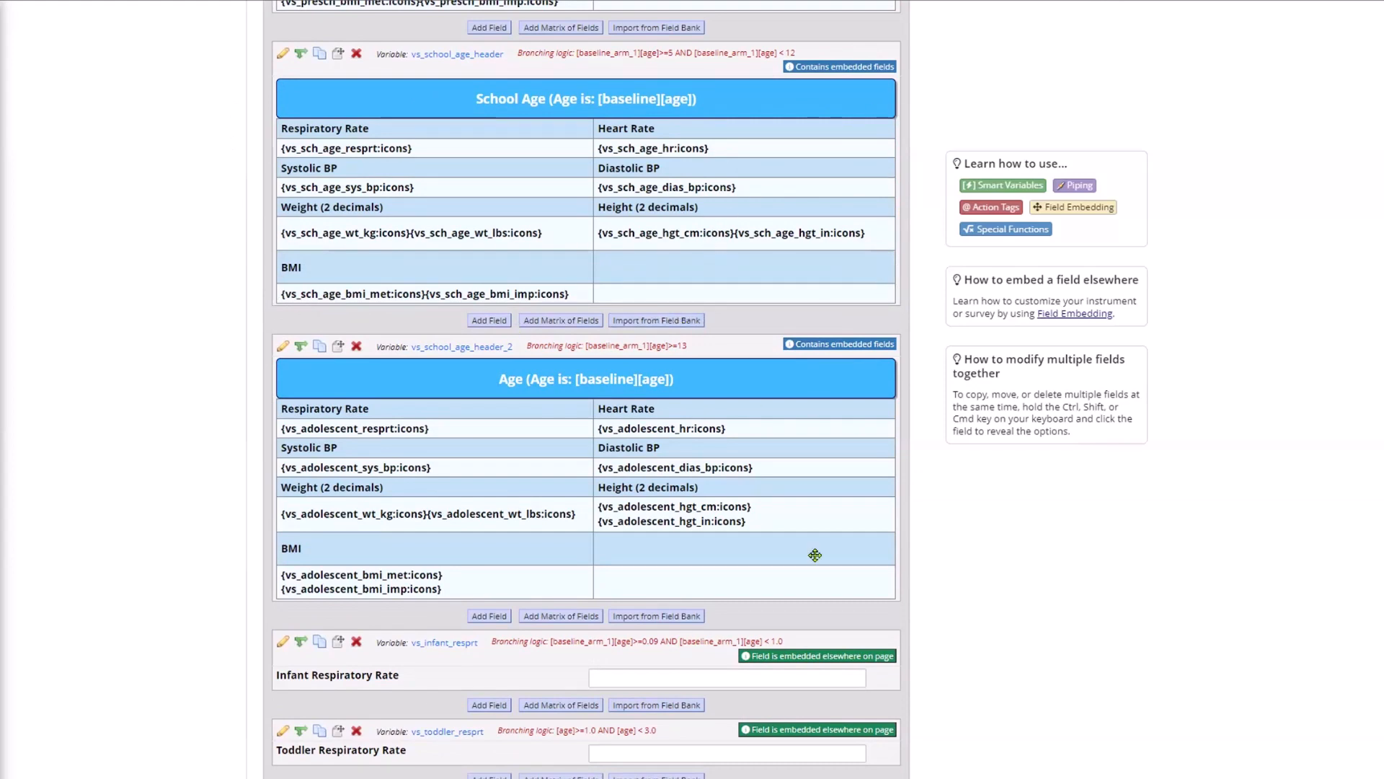
scroll(503, 113, down, 20)
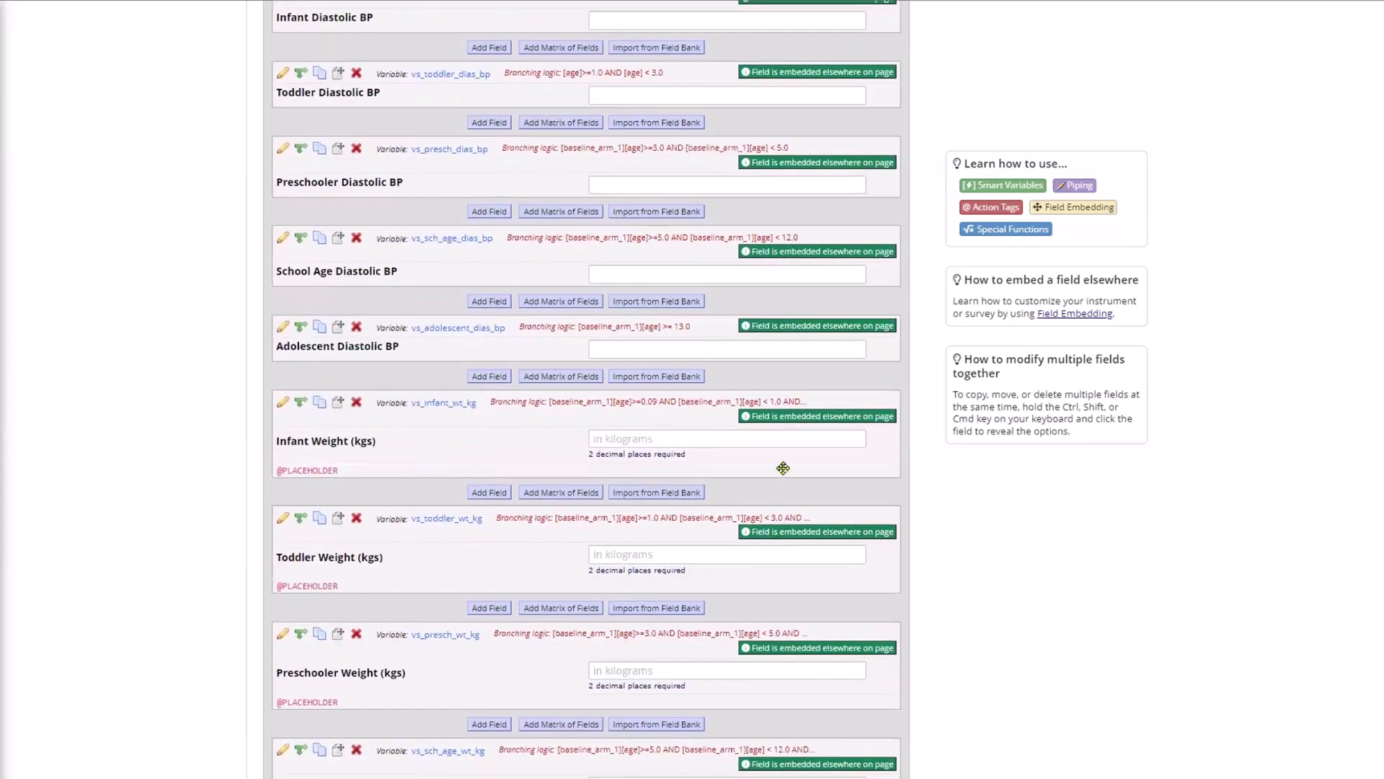
click(786, 534)
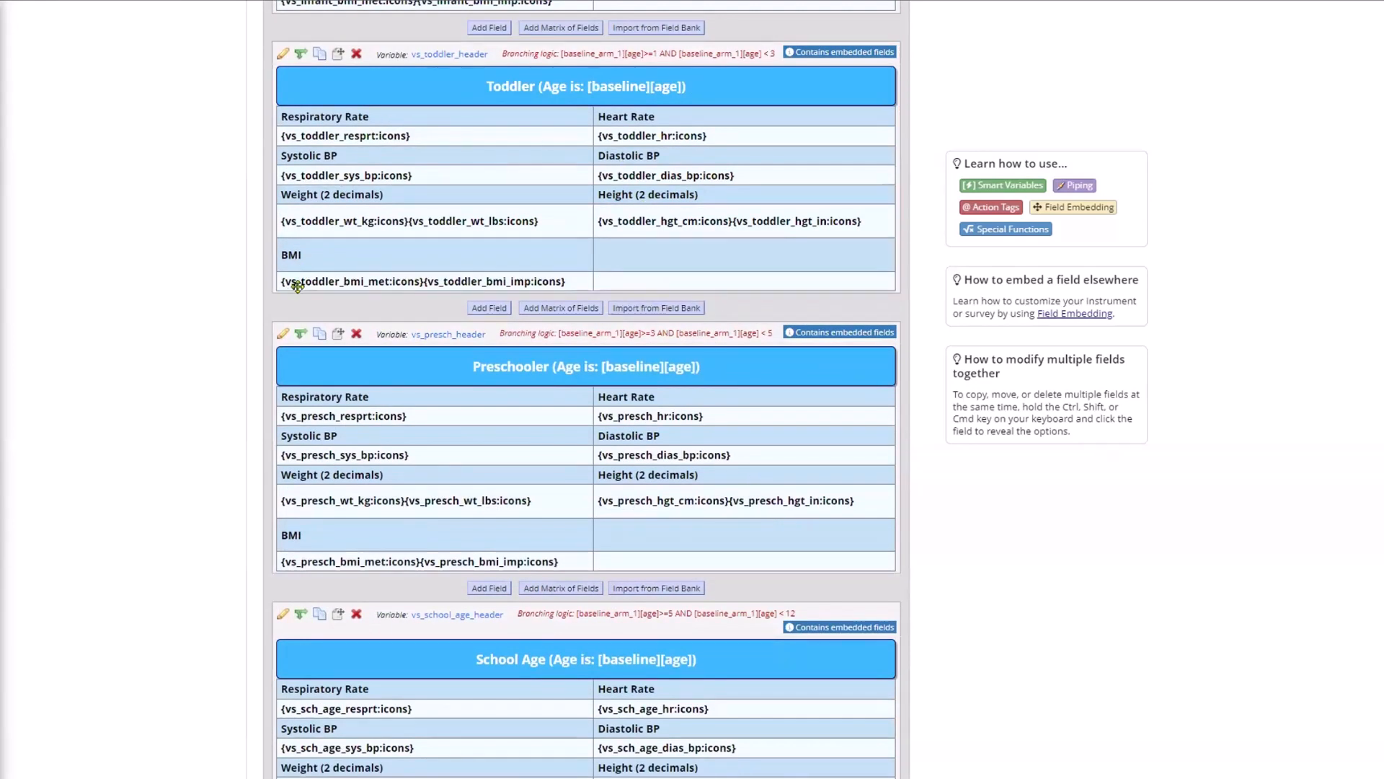
scroll(610, 229, up, 2)
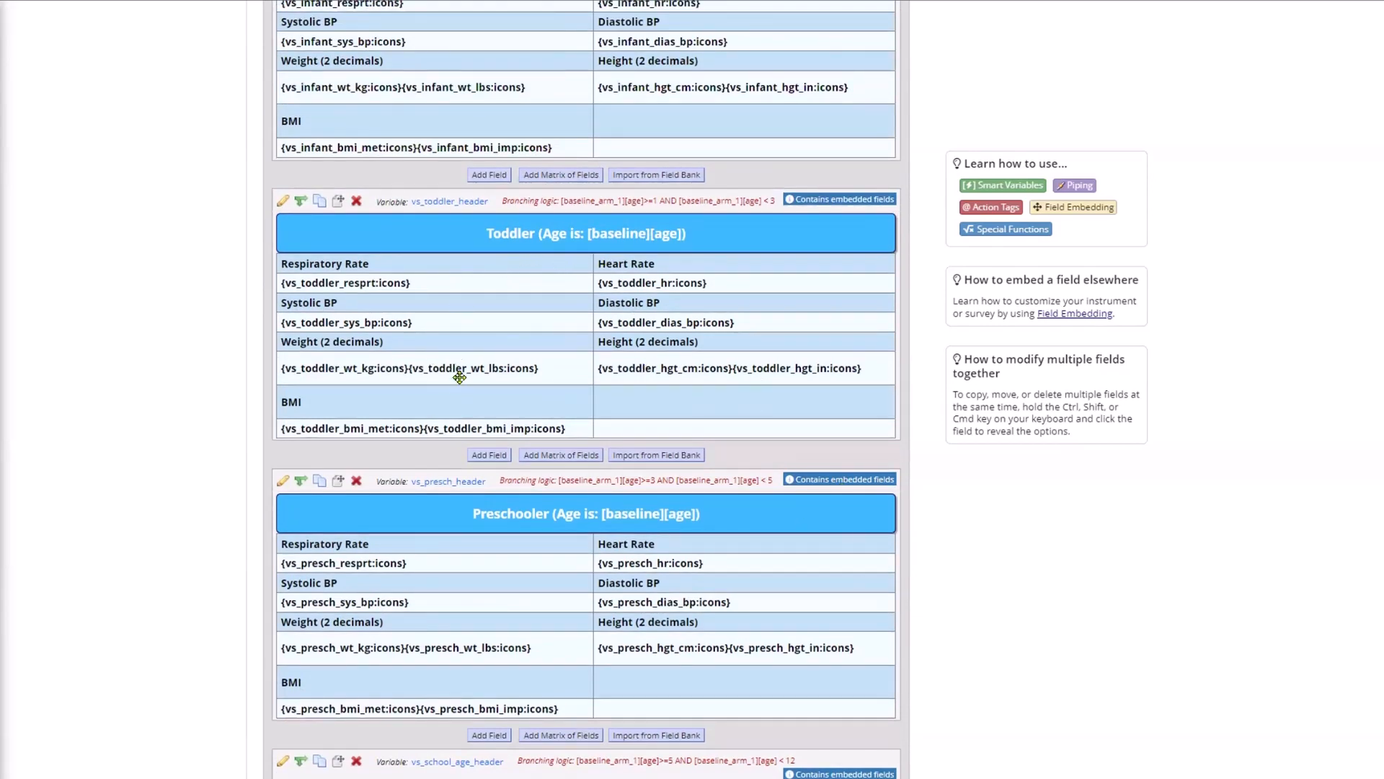
scroll(494, 389, down, 20)
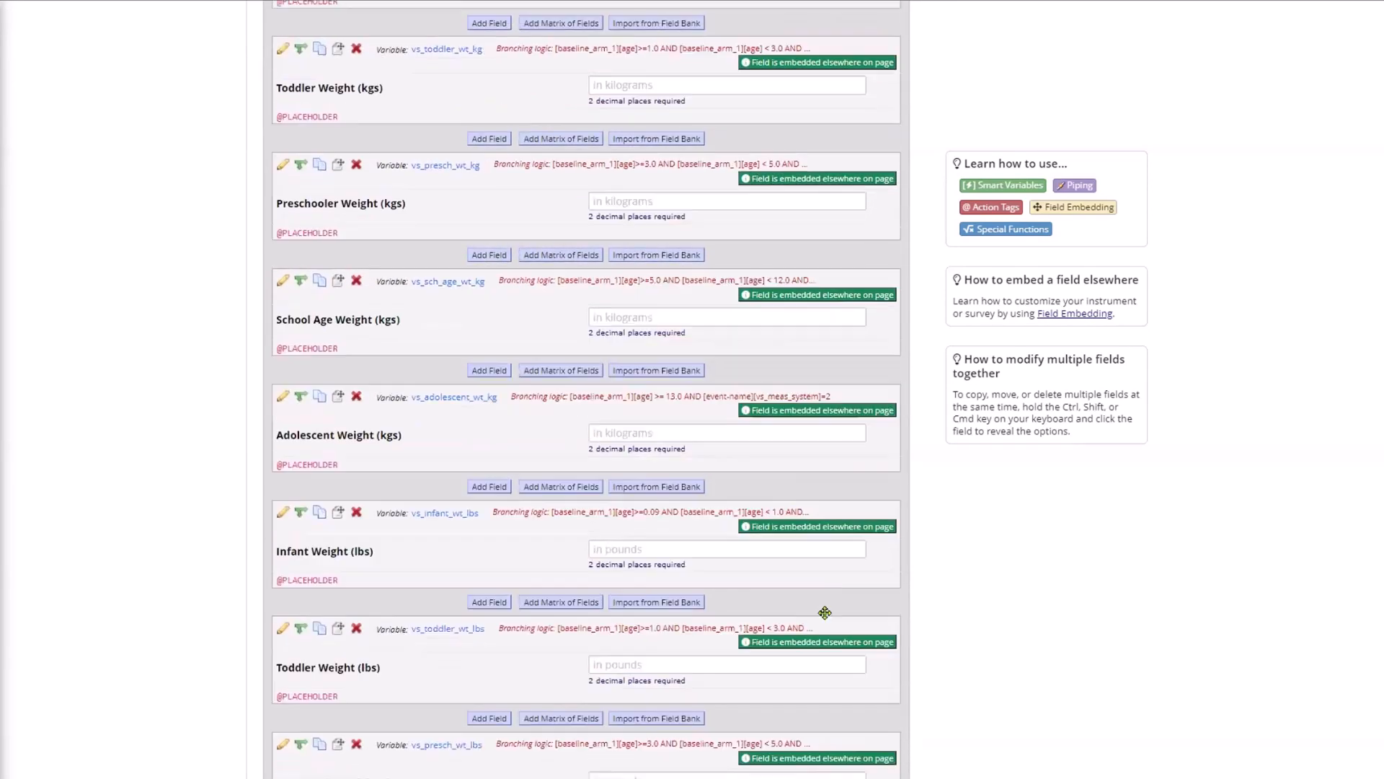
click(776, 643)
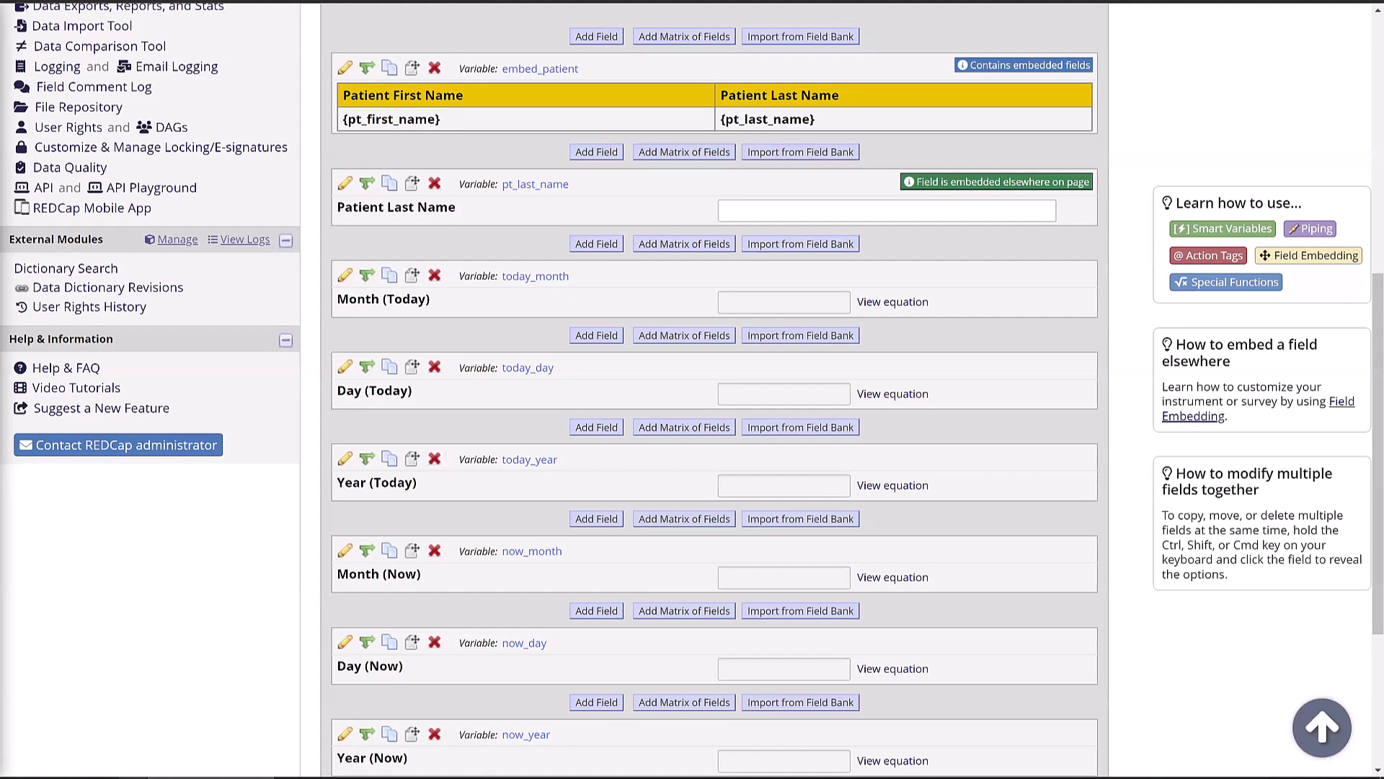
- In Notepad, list today_month, today_day and today_year on separate lines
key(alt+Tab)
text(today_month)
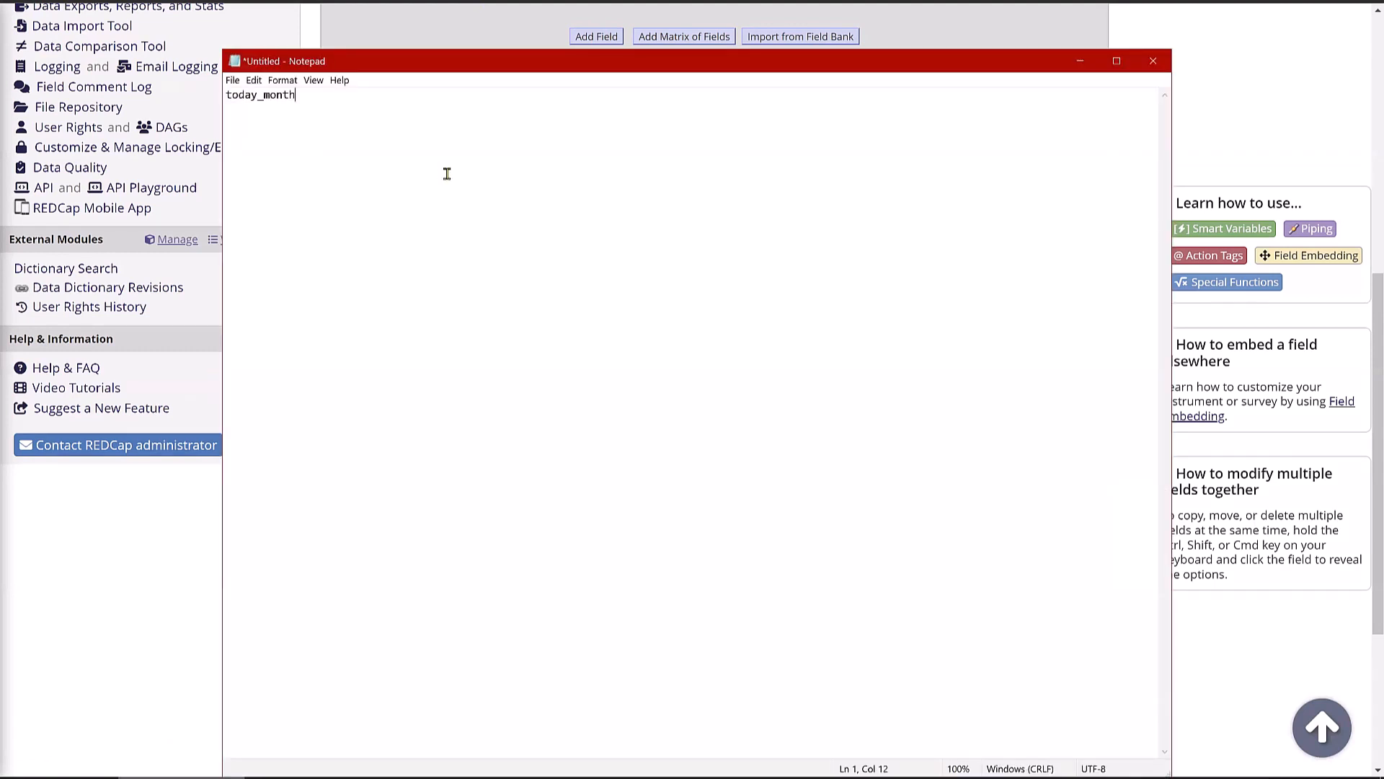
scroll(301, 209, up, 4)
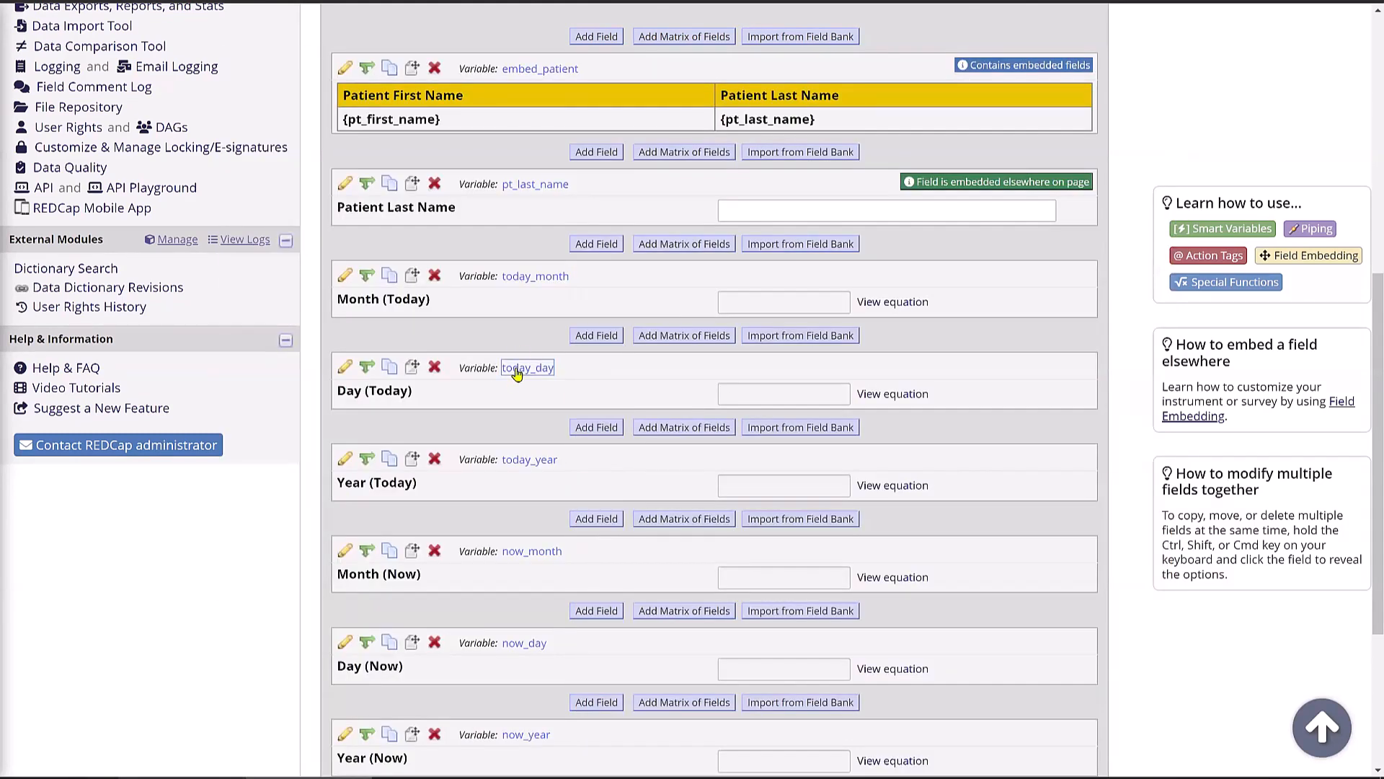
key(alt+Tab)
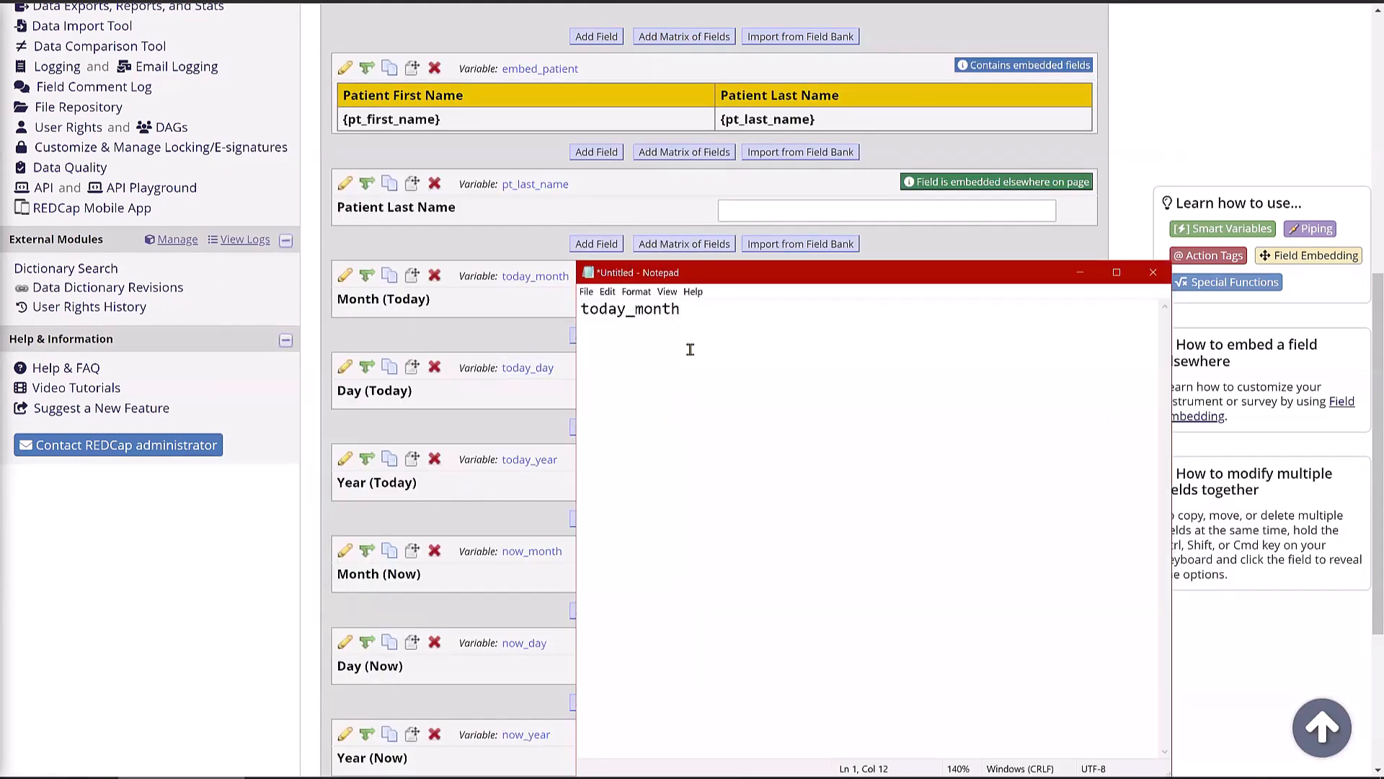
key(Return)
text(today_day)
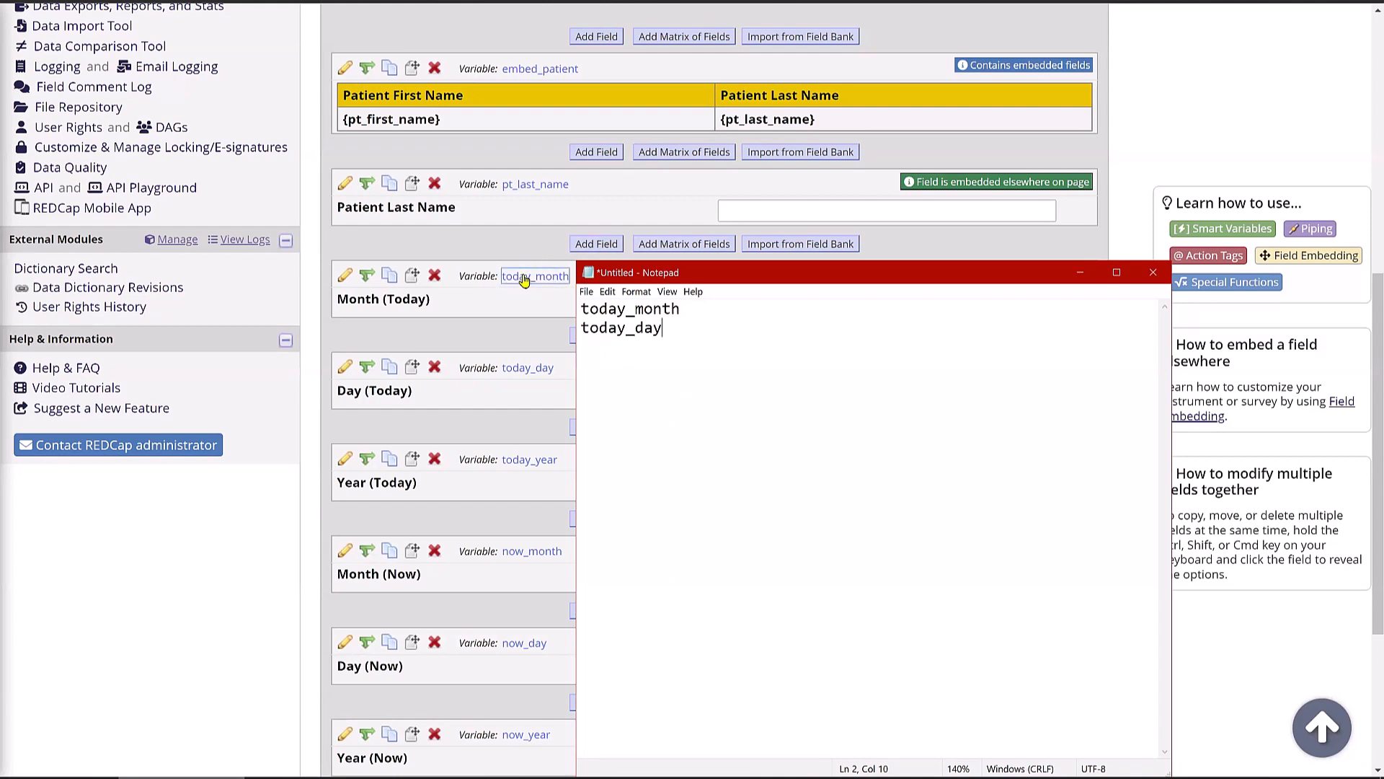
click(404, 496)
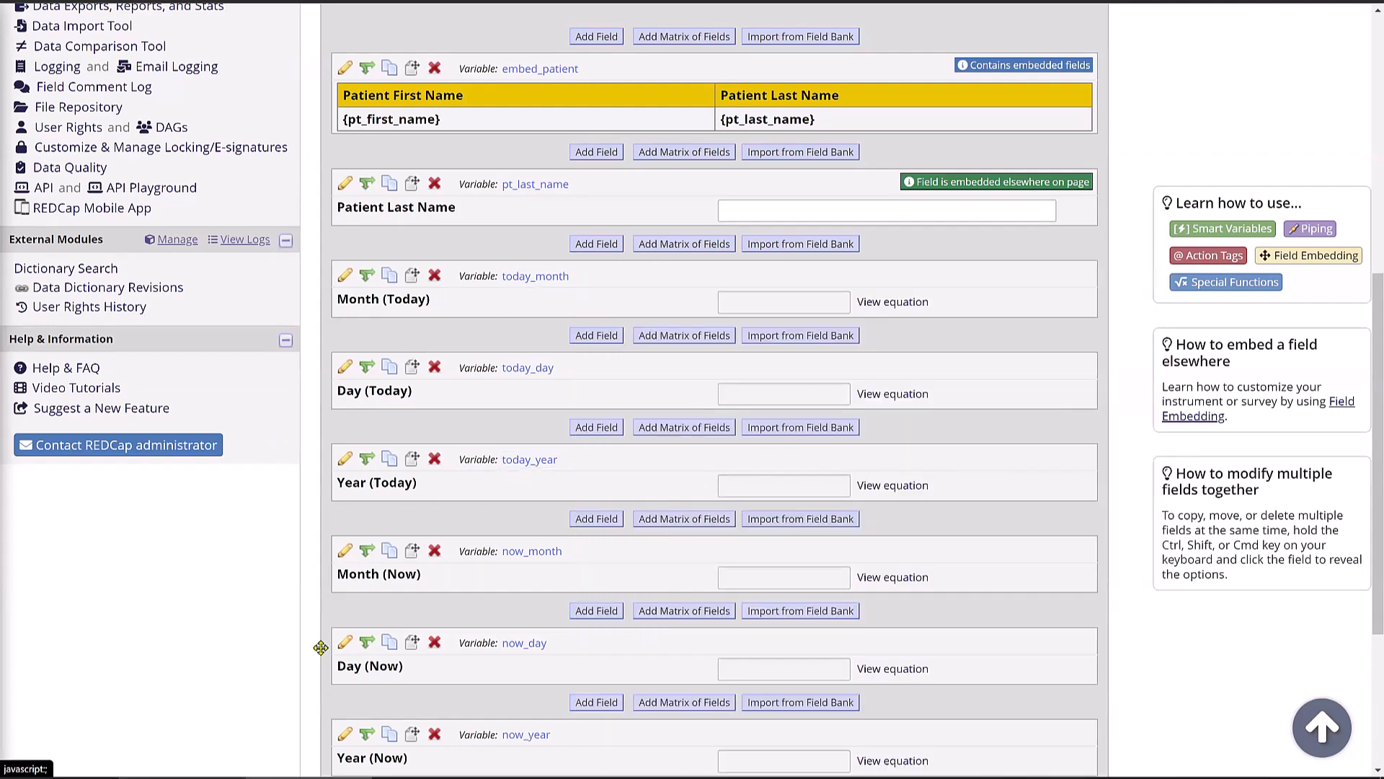
click(181, 778)
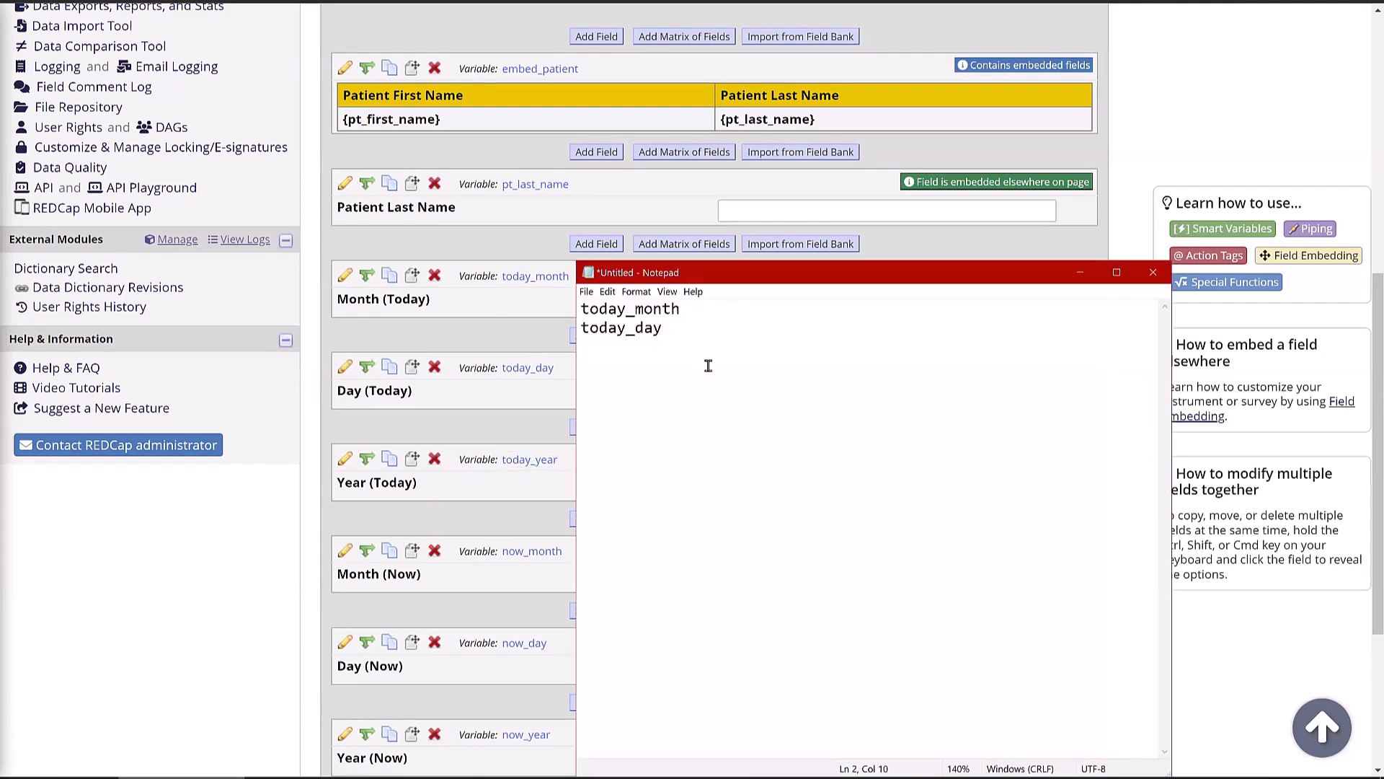
text(v)
key(BackSpace)
key(Return)
text(today_year)
- Duplicate the REDCap designer tab and select today_year from the Year (Today) field
click(251, 507)
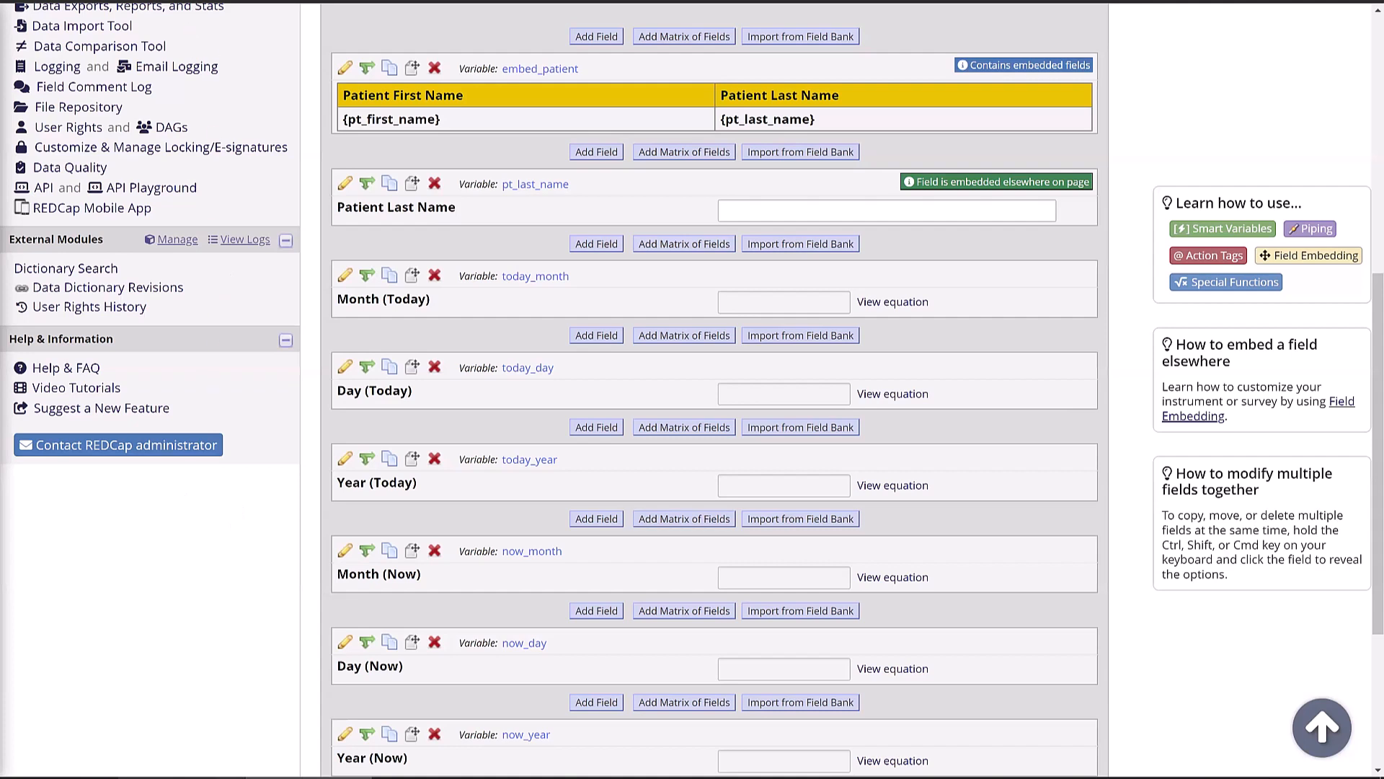
right_click(167, 2)
click(221, 90)
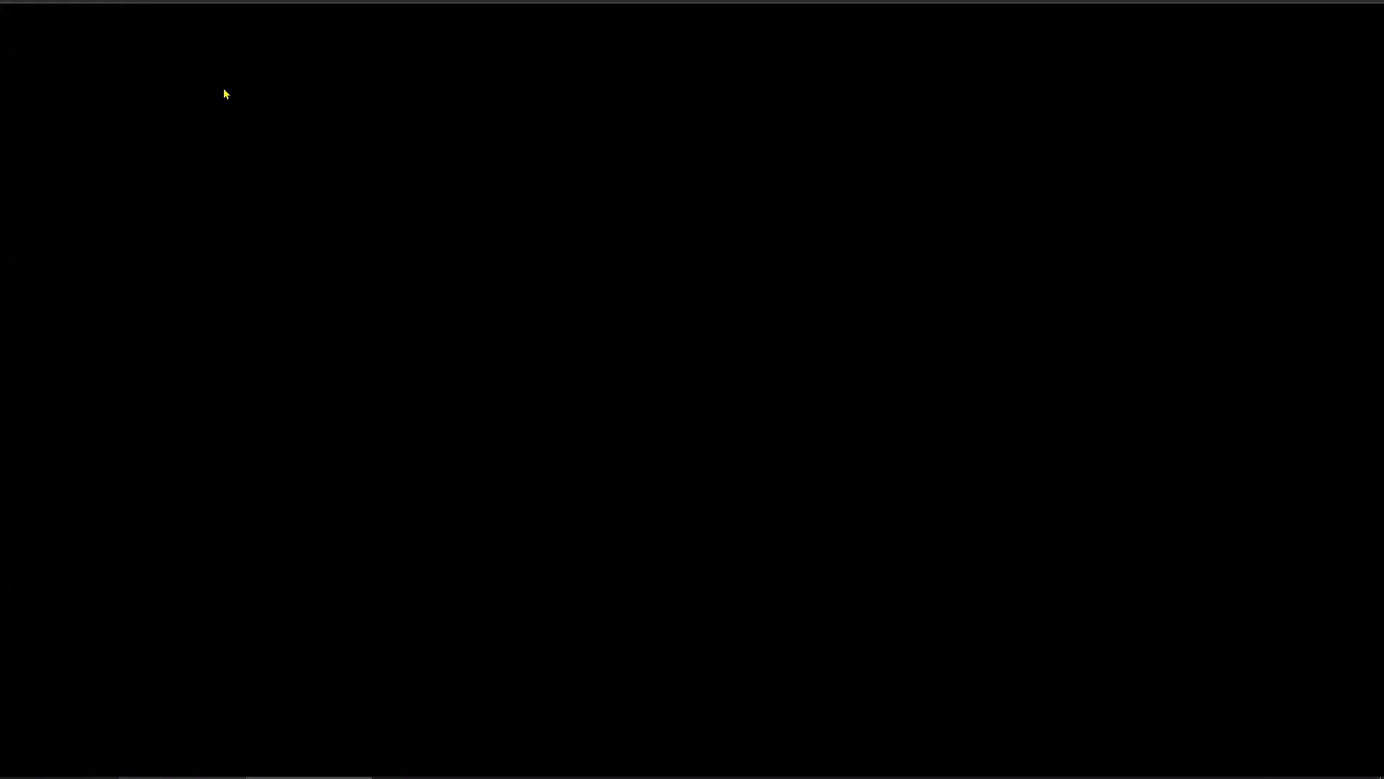
scroll(336, 376, down, 10)
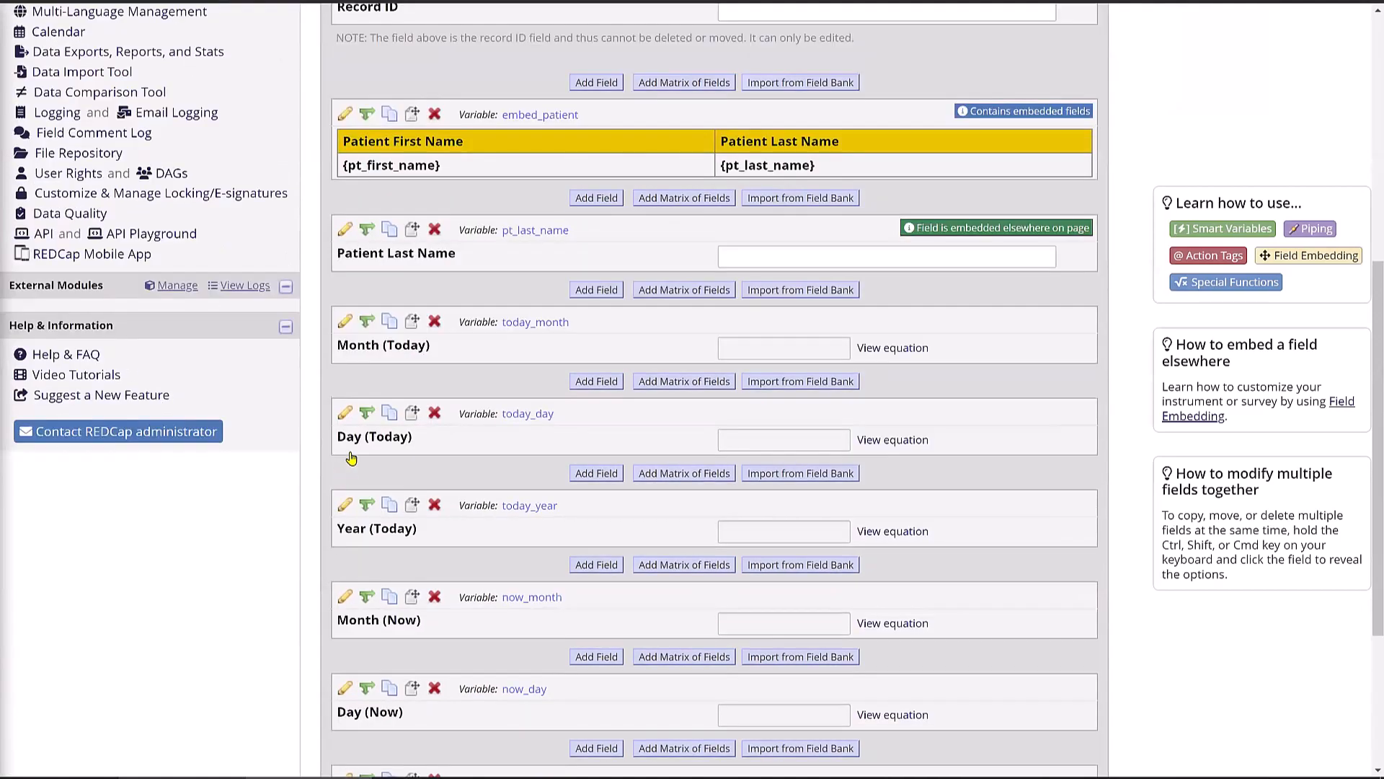
click(342, 186)
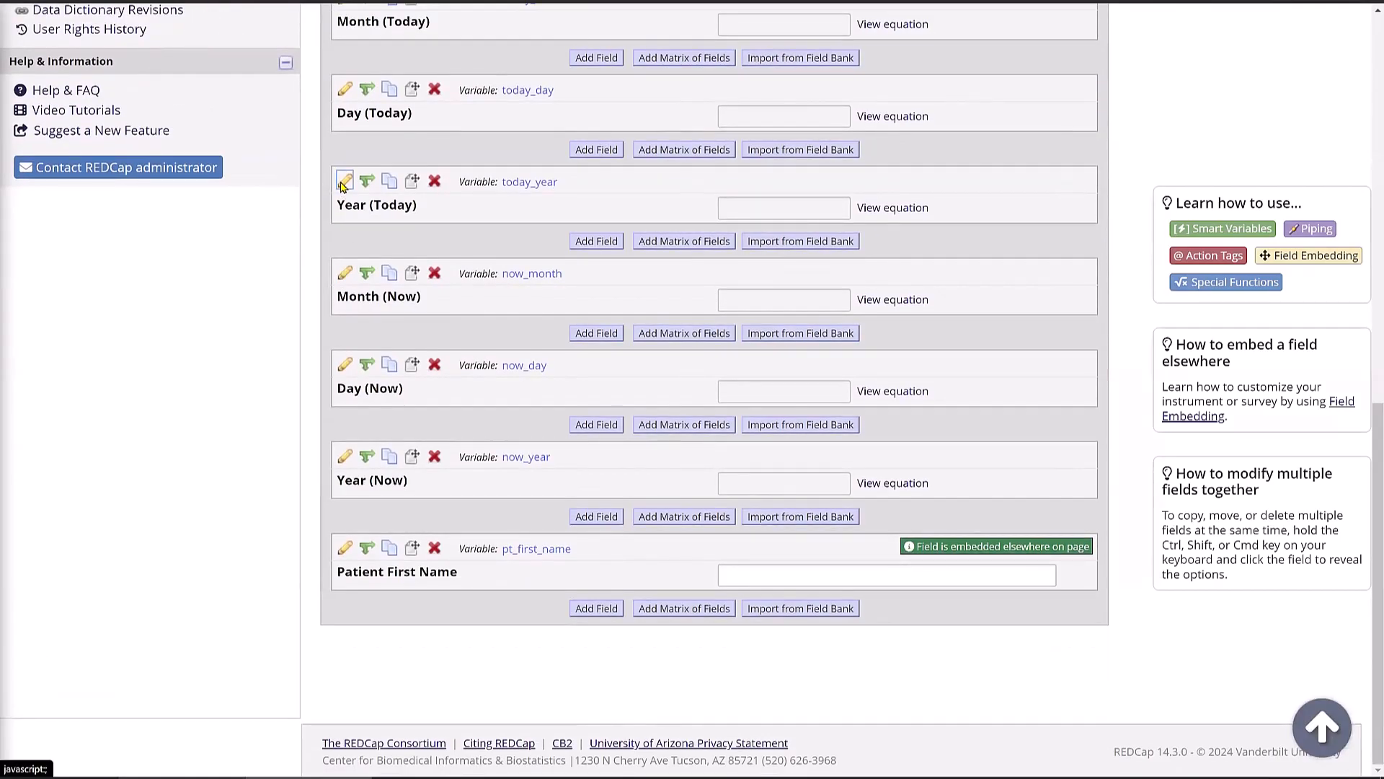
click(359, 485)
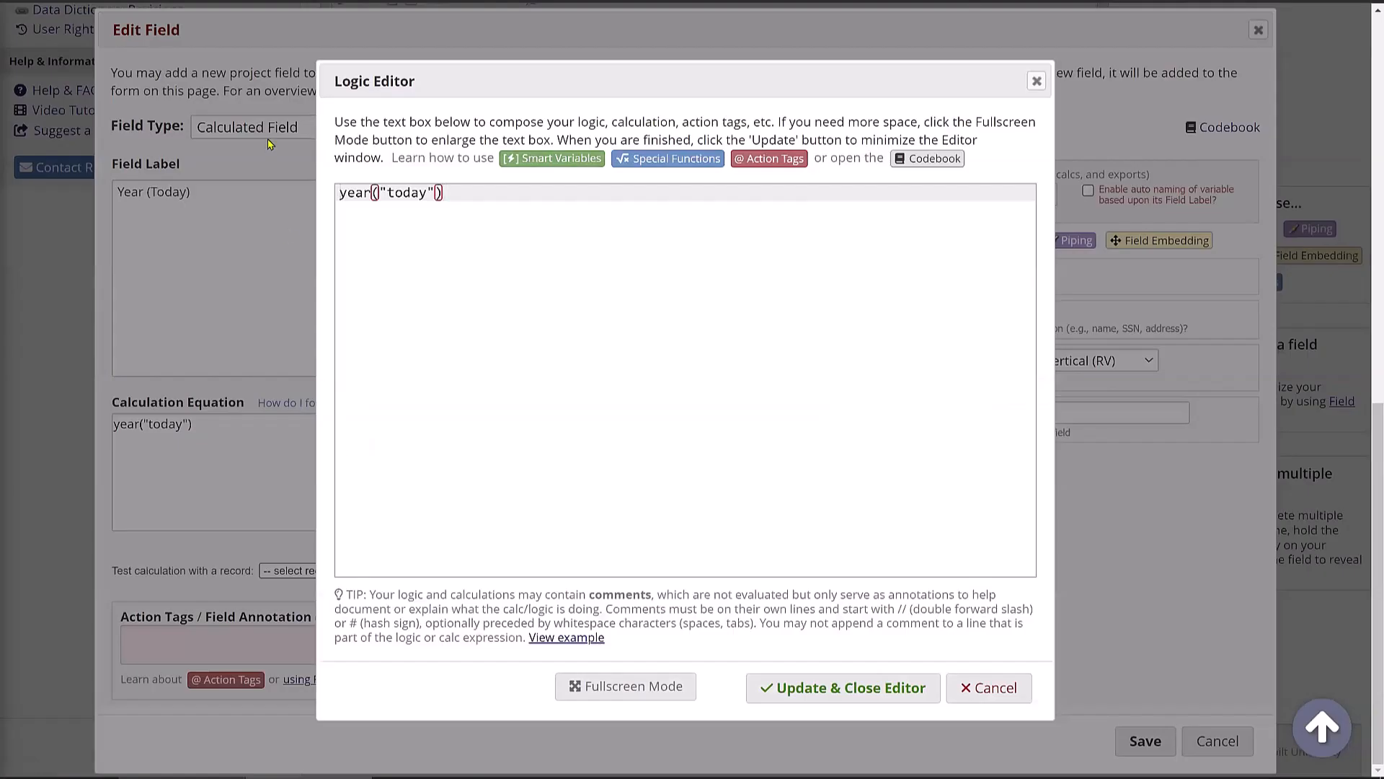
click(1036, 83)
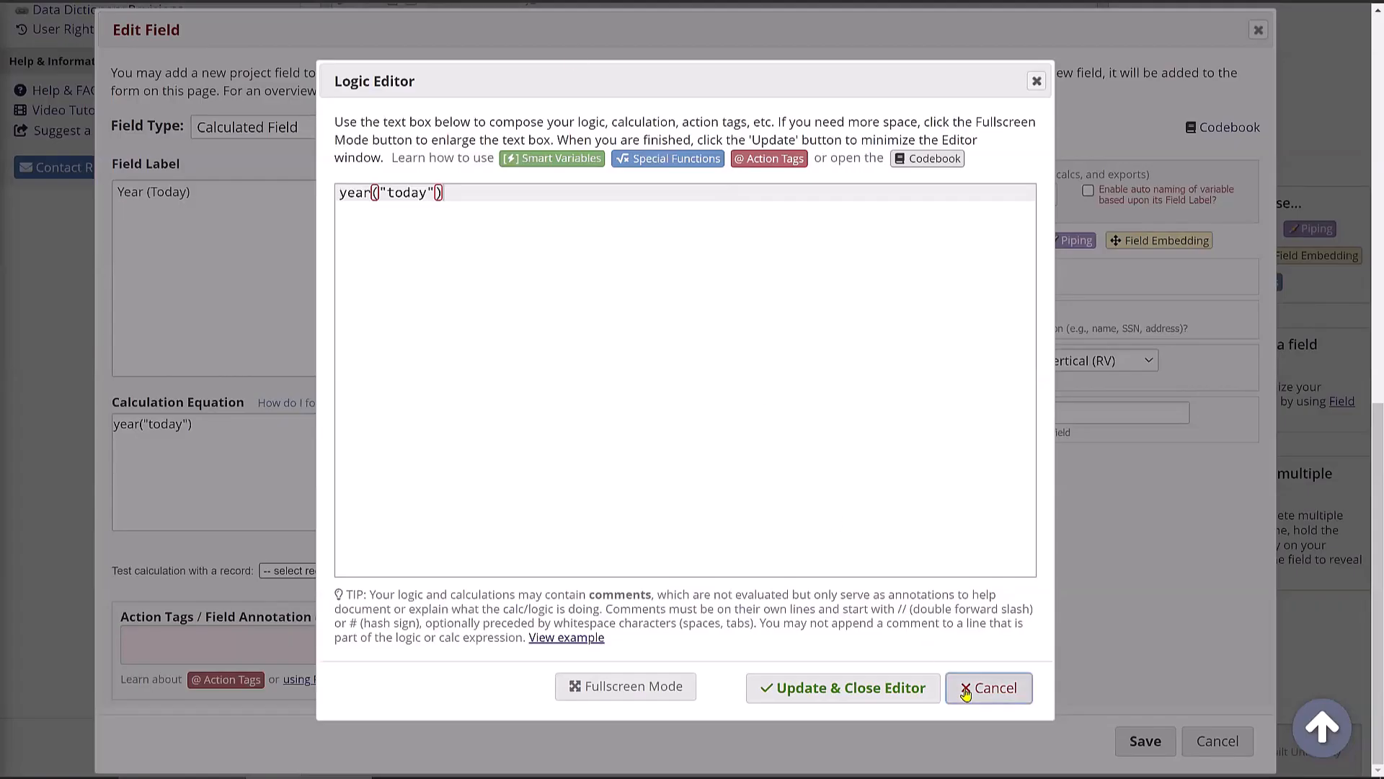
click(953, 685)
double_click(945, 194)
key(ctrl+c)
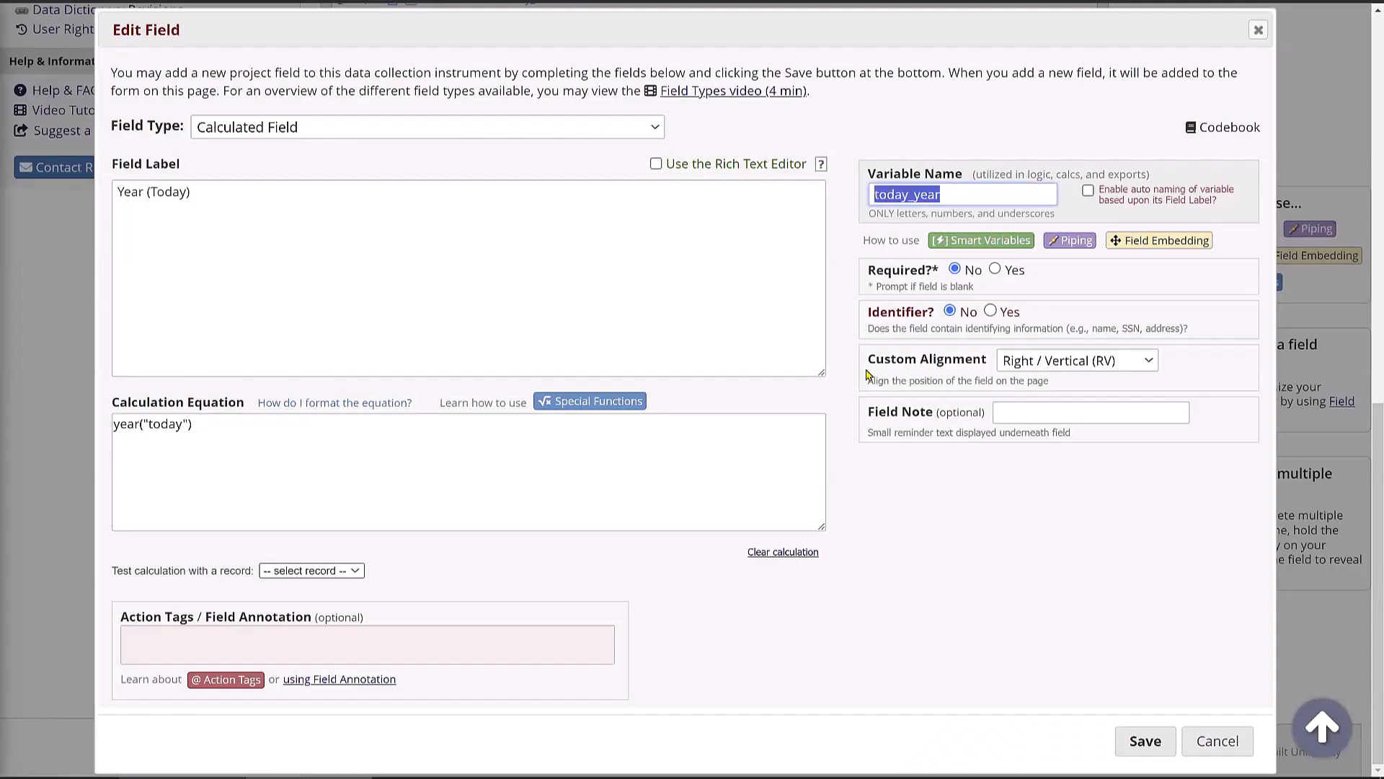
click(903, 529)
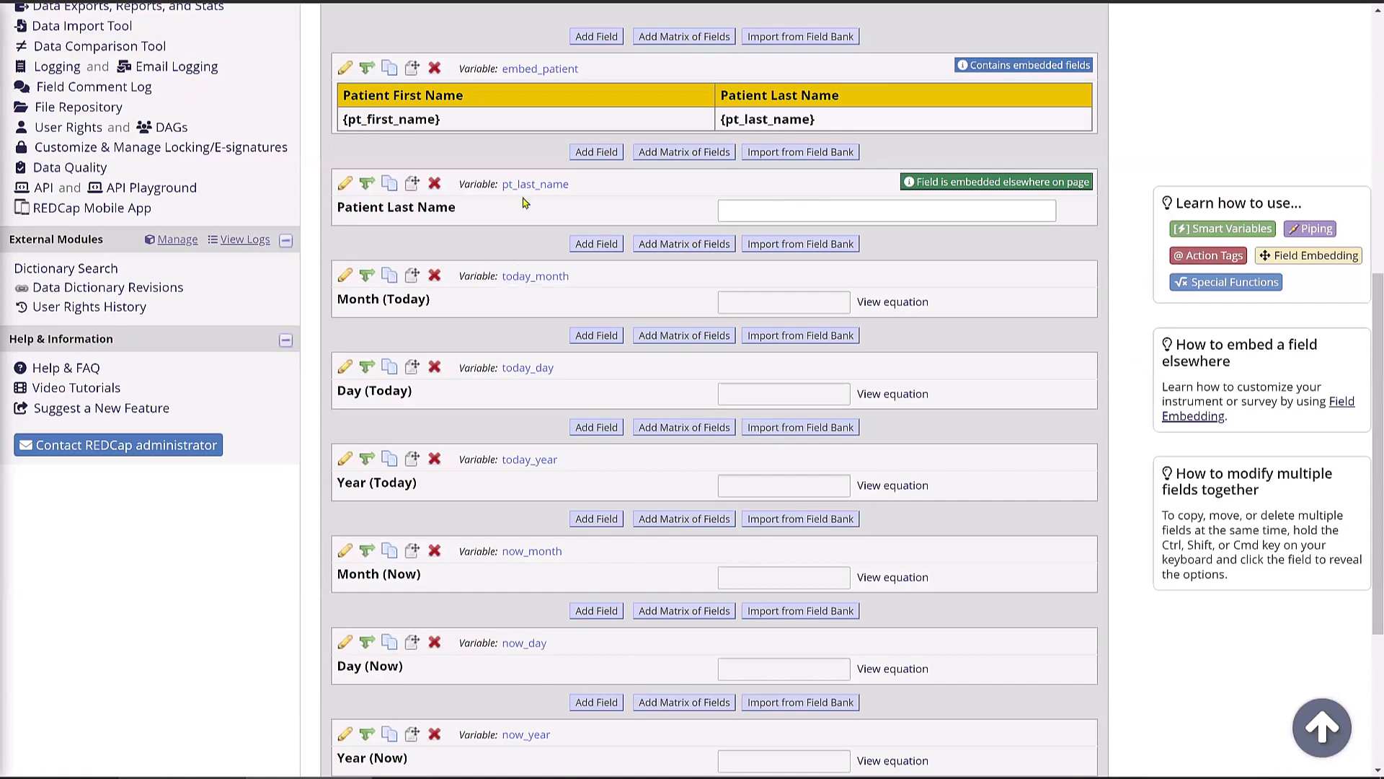
click(529, 461)
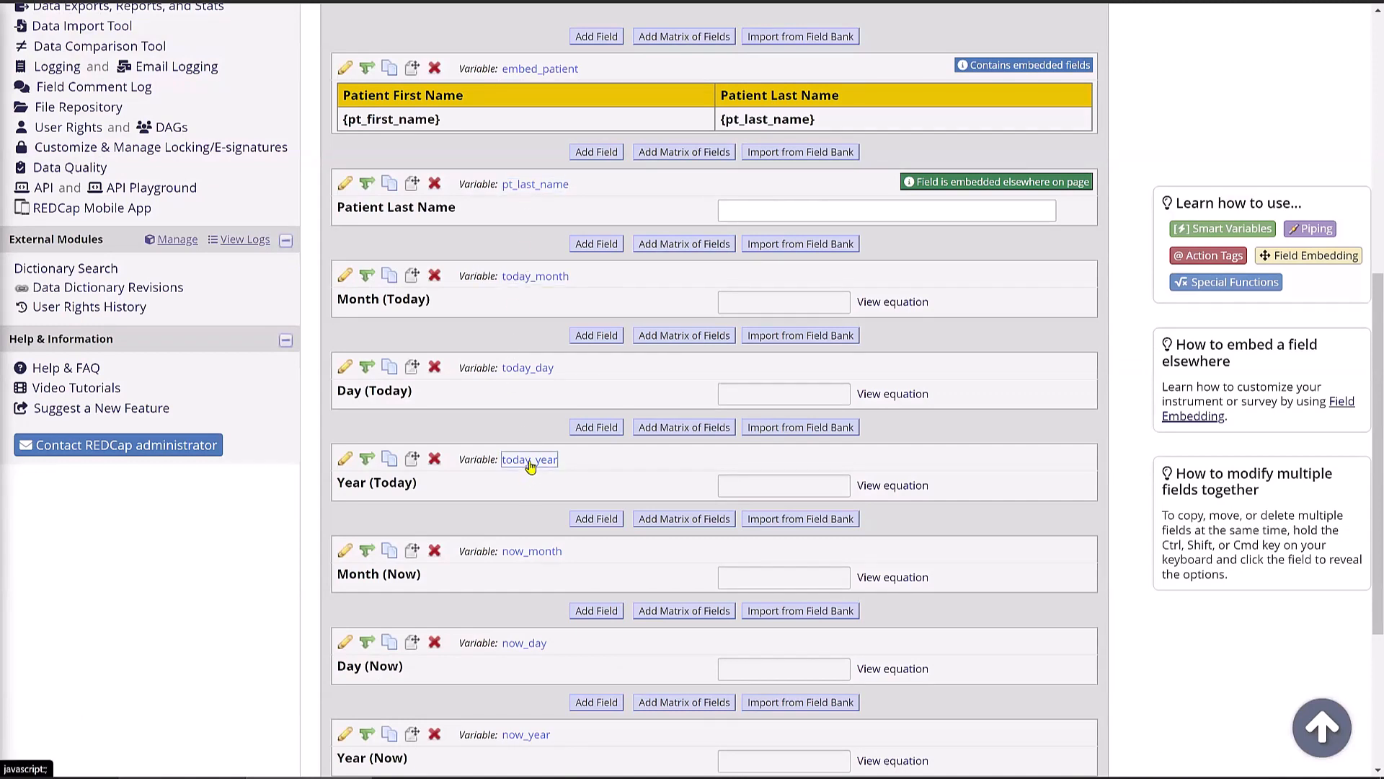
- Replace the Notepad lines with today_year and close the field editor without saving
key(alt+Tab)
drag(682, 347, 574, 277)
key(ctrl+v)
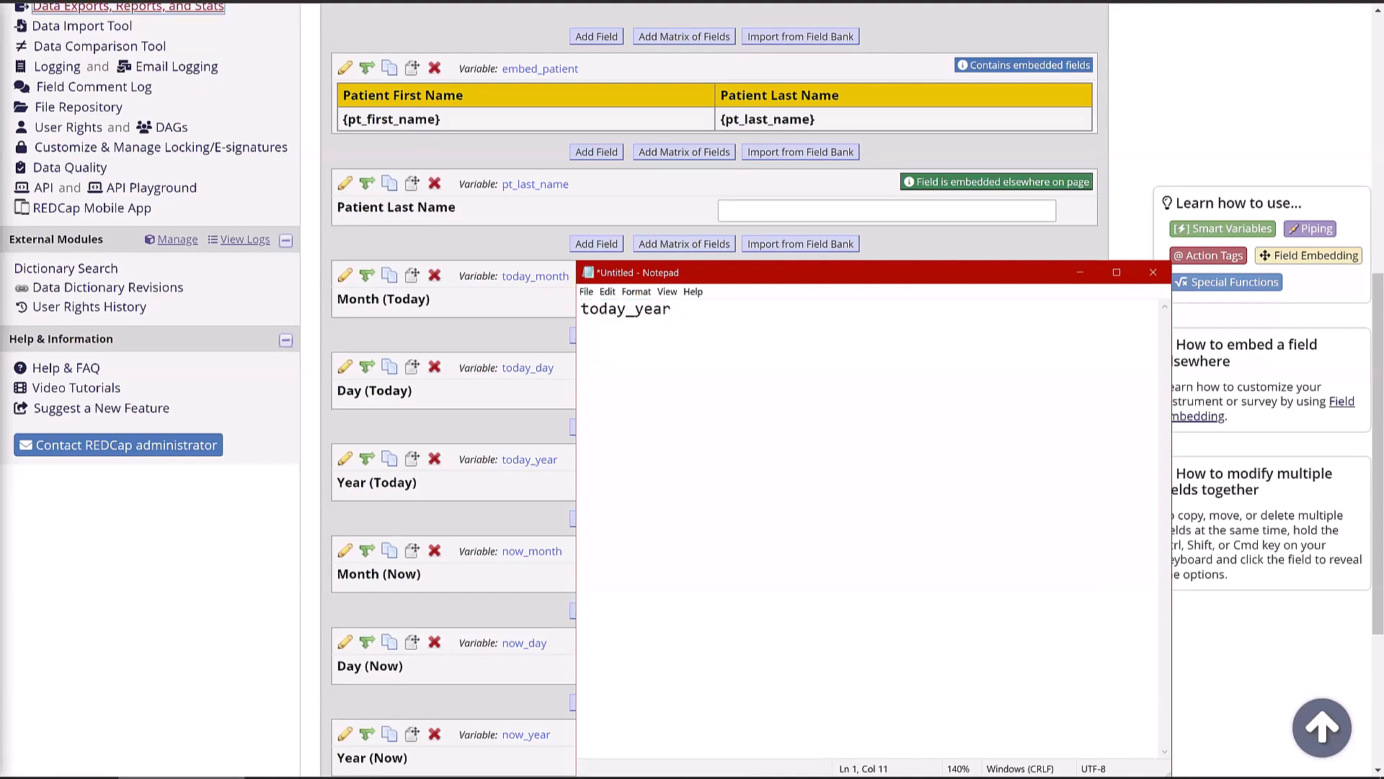
click(466, 143)
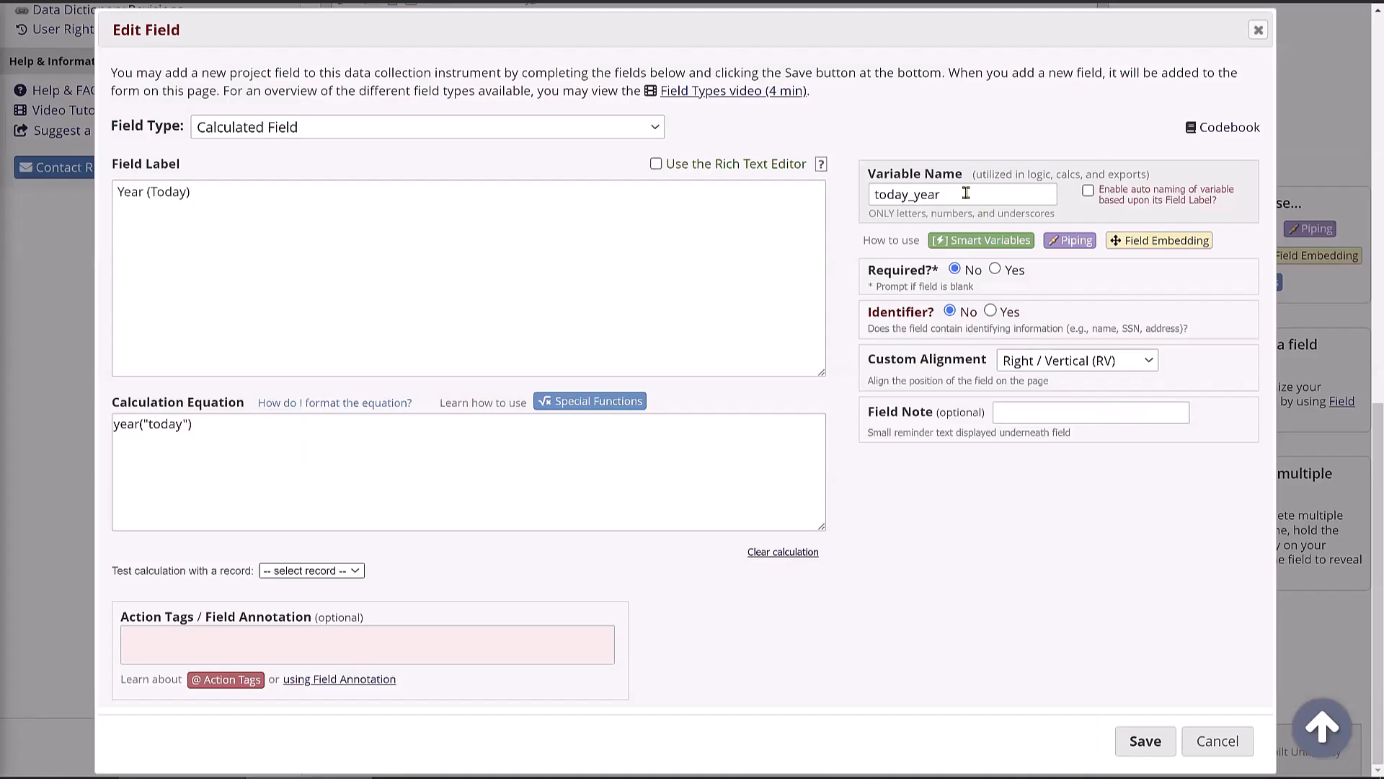
drag(966, 193, 861, 196)
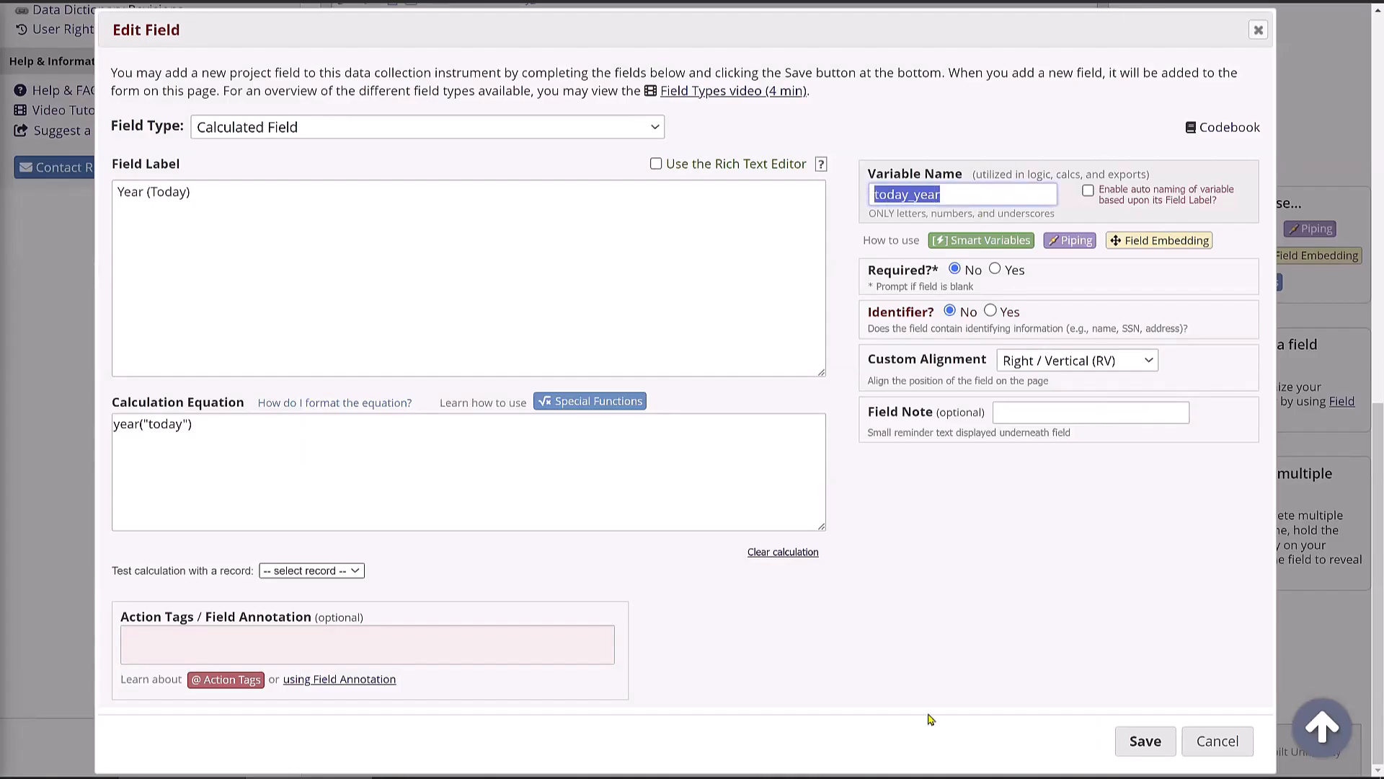
click(1213, 741)
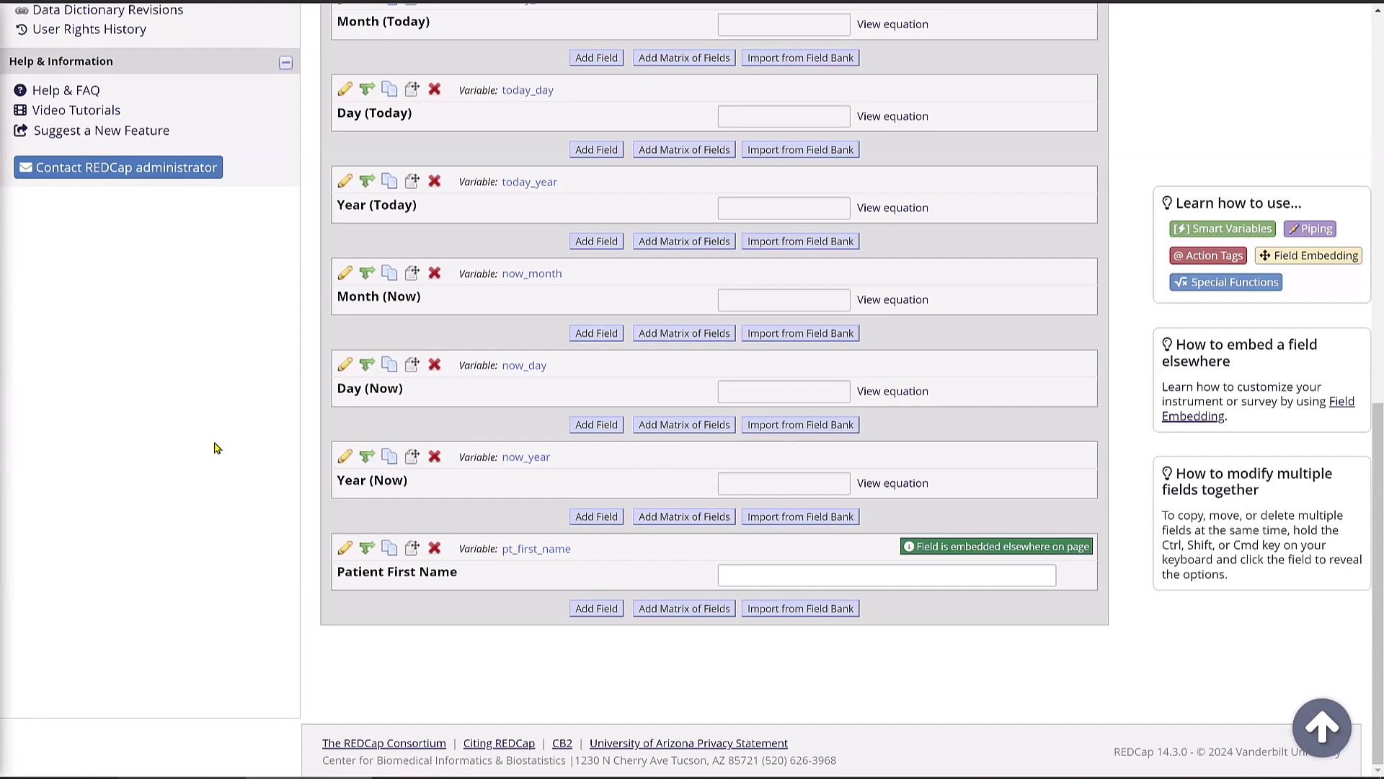
drag(487, 539, 467, 384)
- Scroll the New Features field list around the embed_patient table and Patient First Name
scroll(473, 476, up, 1)
scroll(472, 480, up, 7)
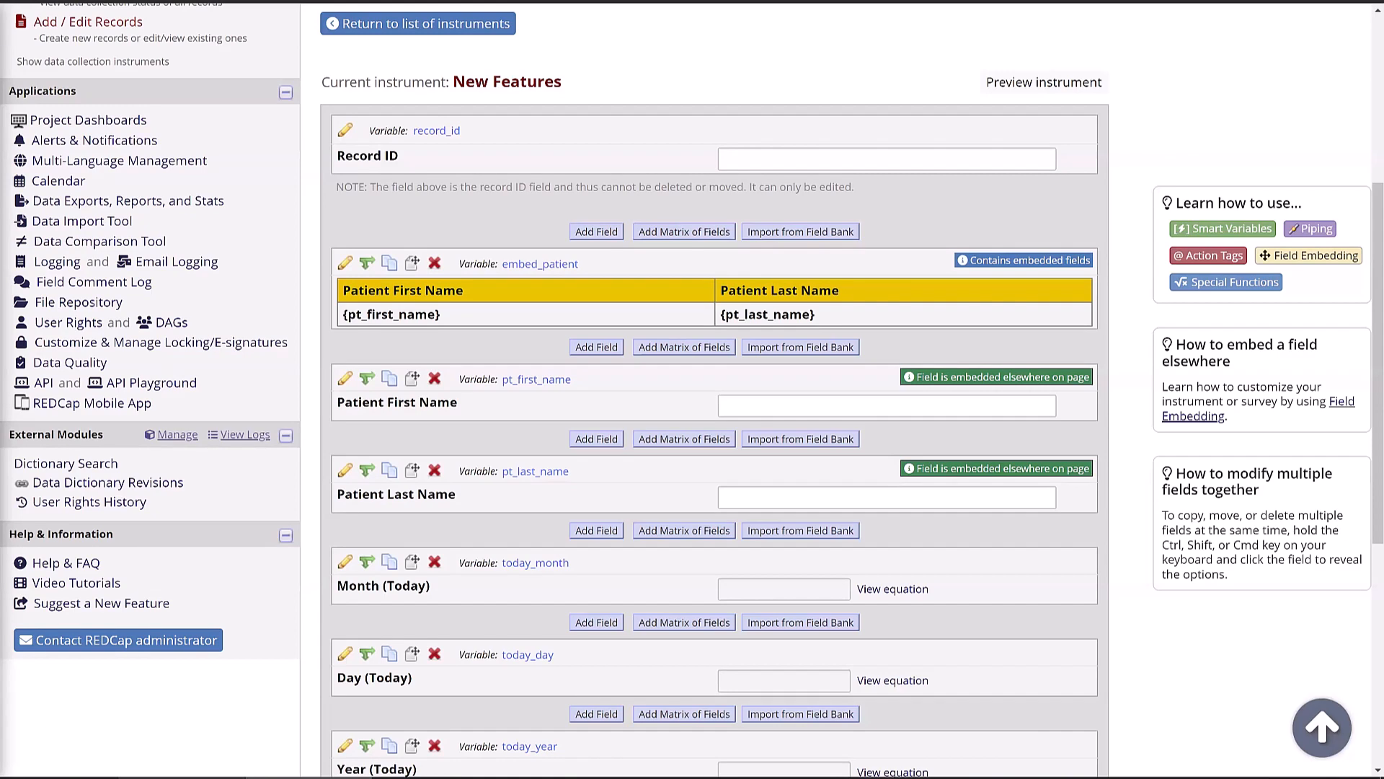
scroll(103, 23, down, 3)
scroll(112, 259, up, 5)
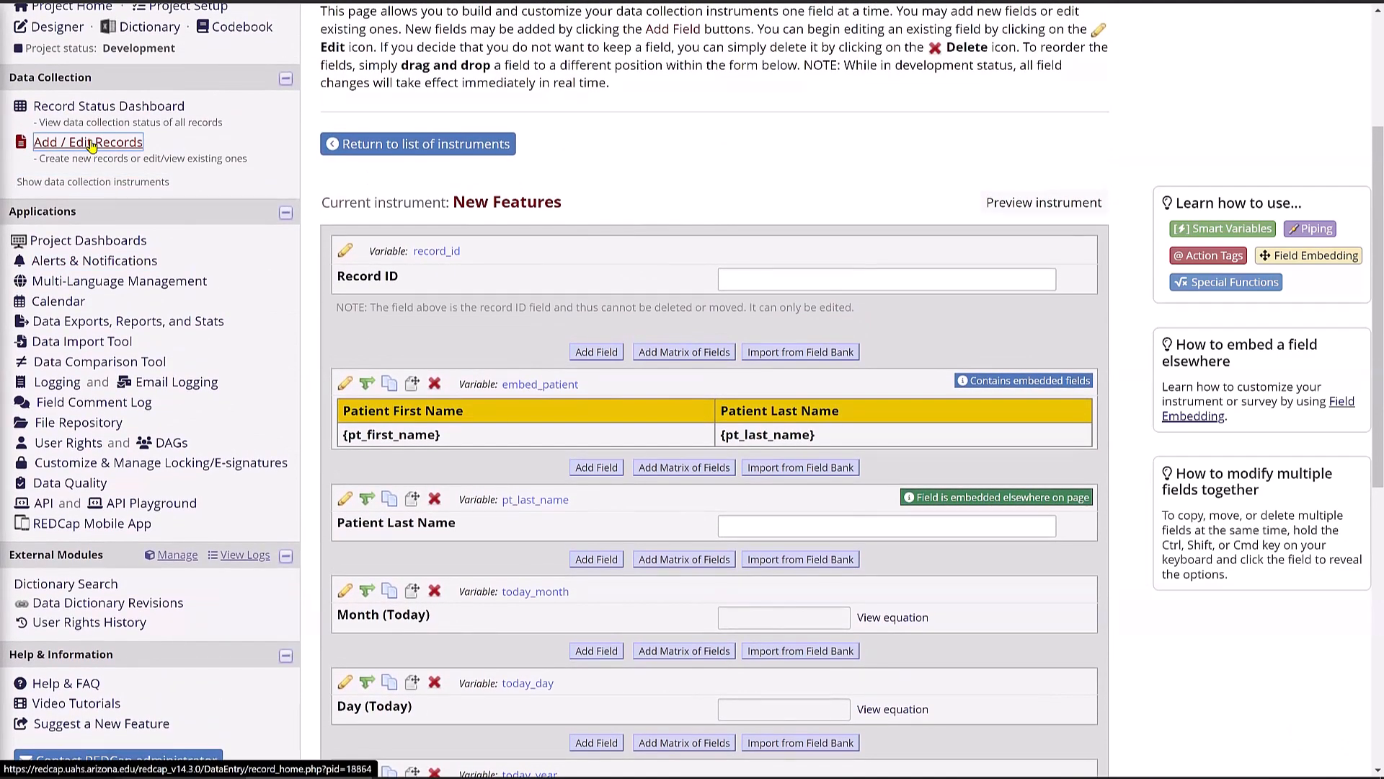
- Add new record 2 from Add / Edit Records and review the New Features form
click(91, 143)
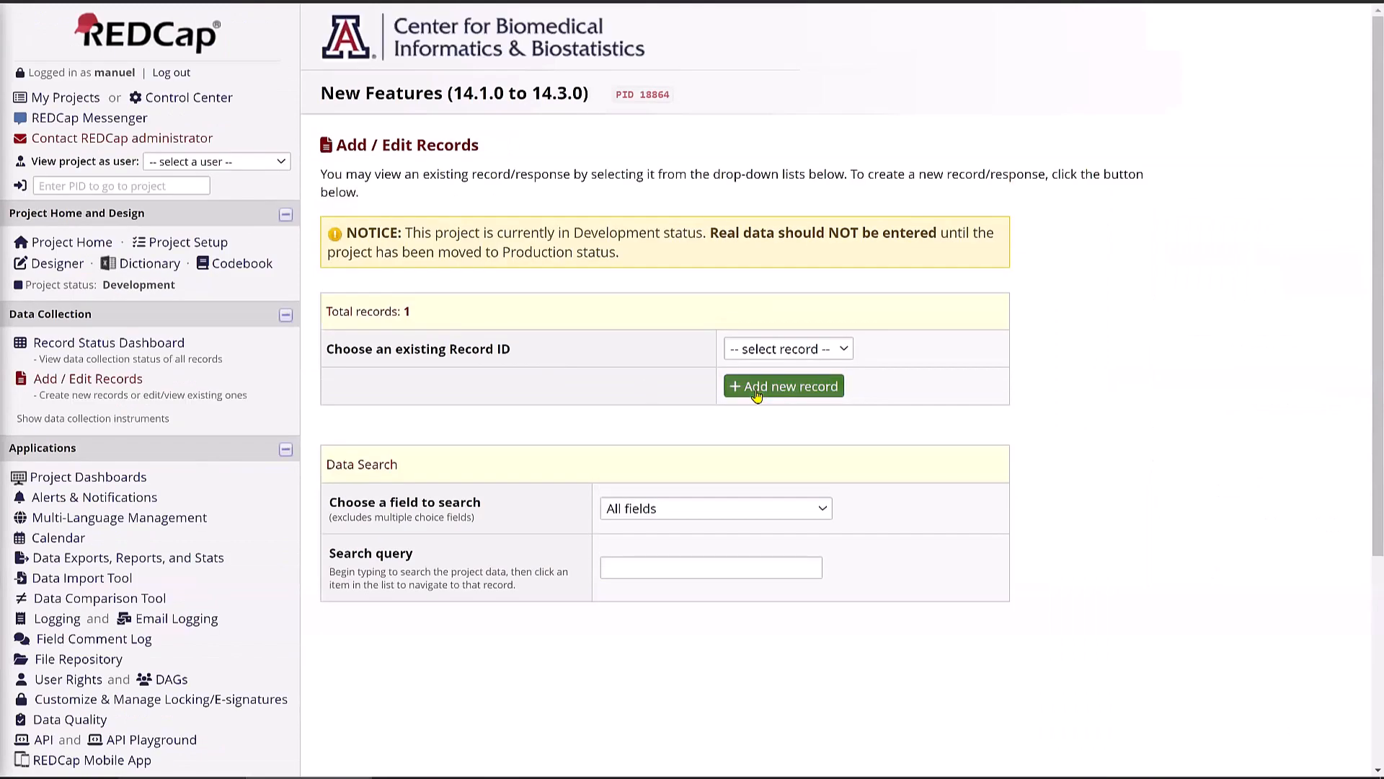
click(756, 389)
scroll(1258, 506, down, 1)
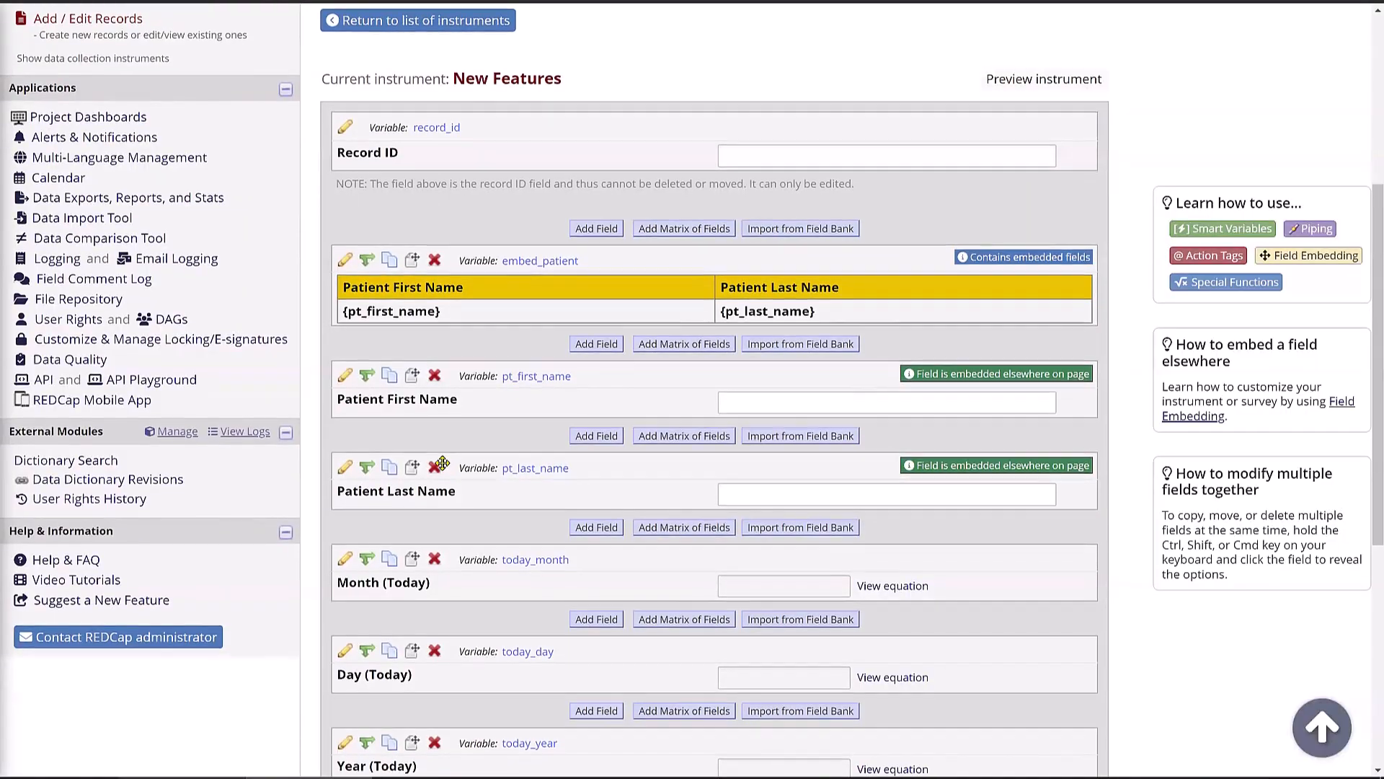
scroll(442, 462, down, 5)
scroll(442, 462, down, 2)
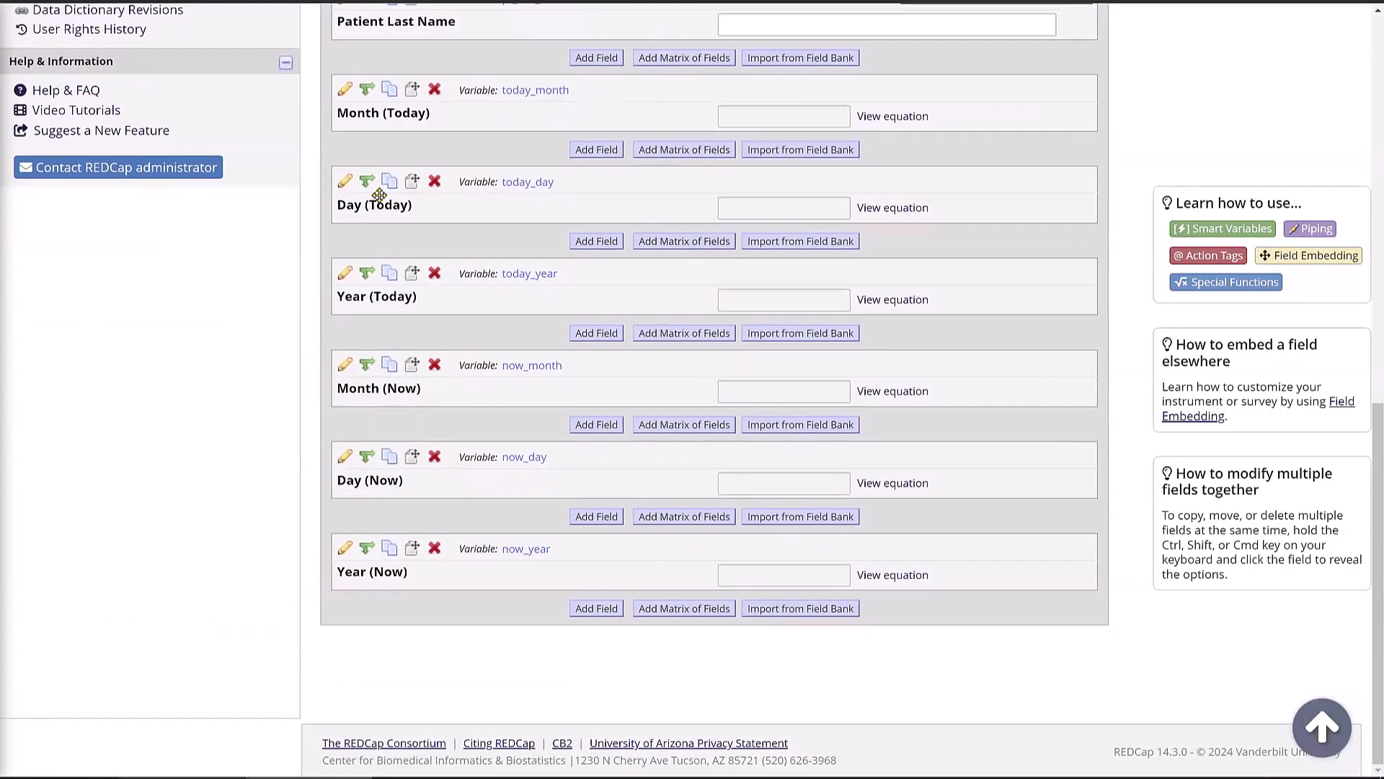
click(345, 90)
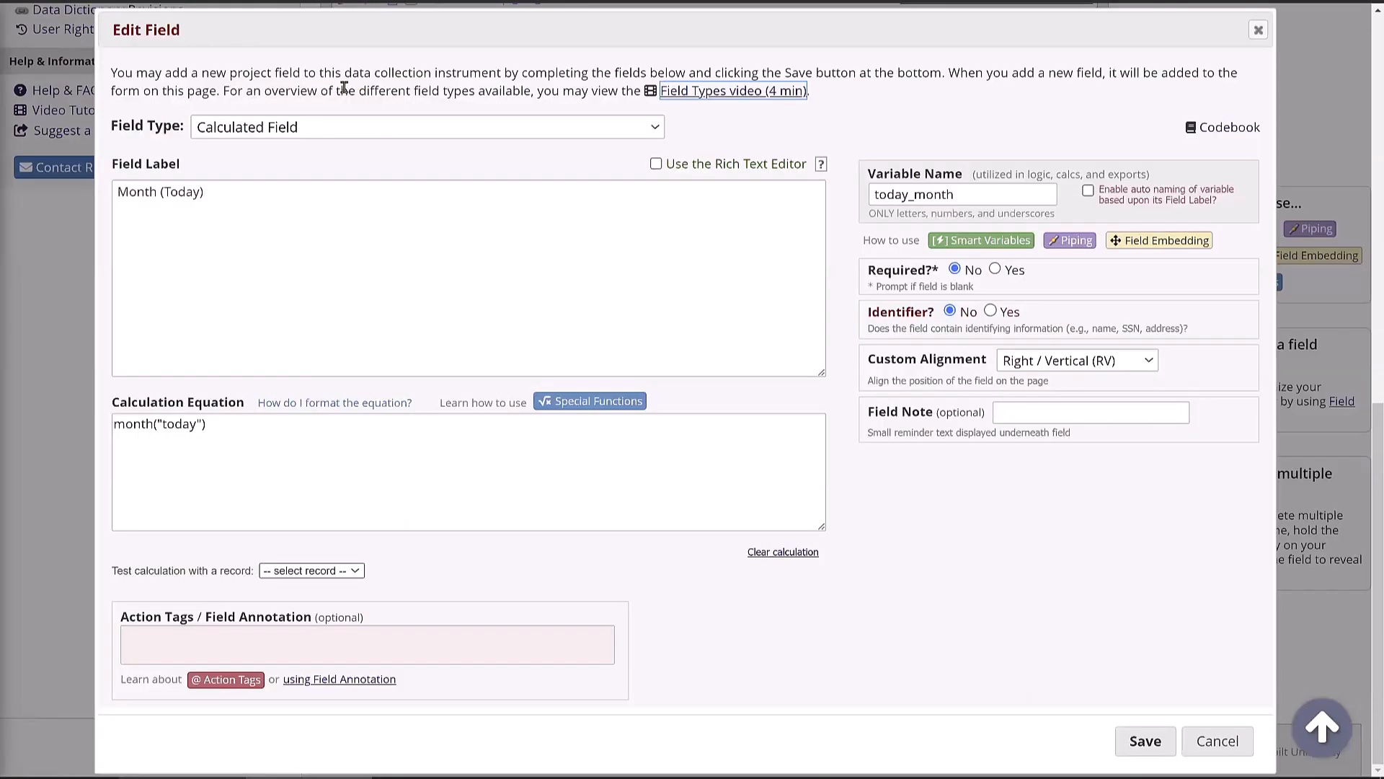
click(230, 440)
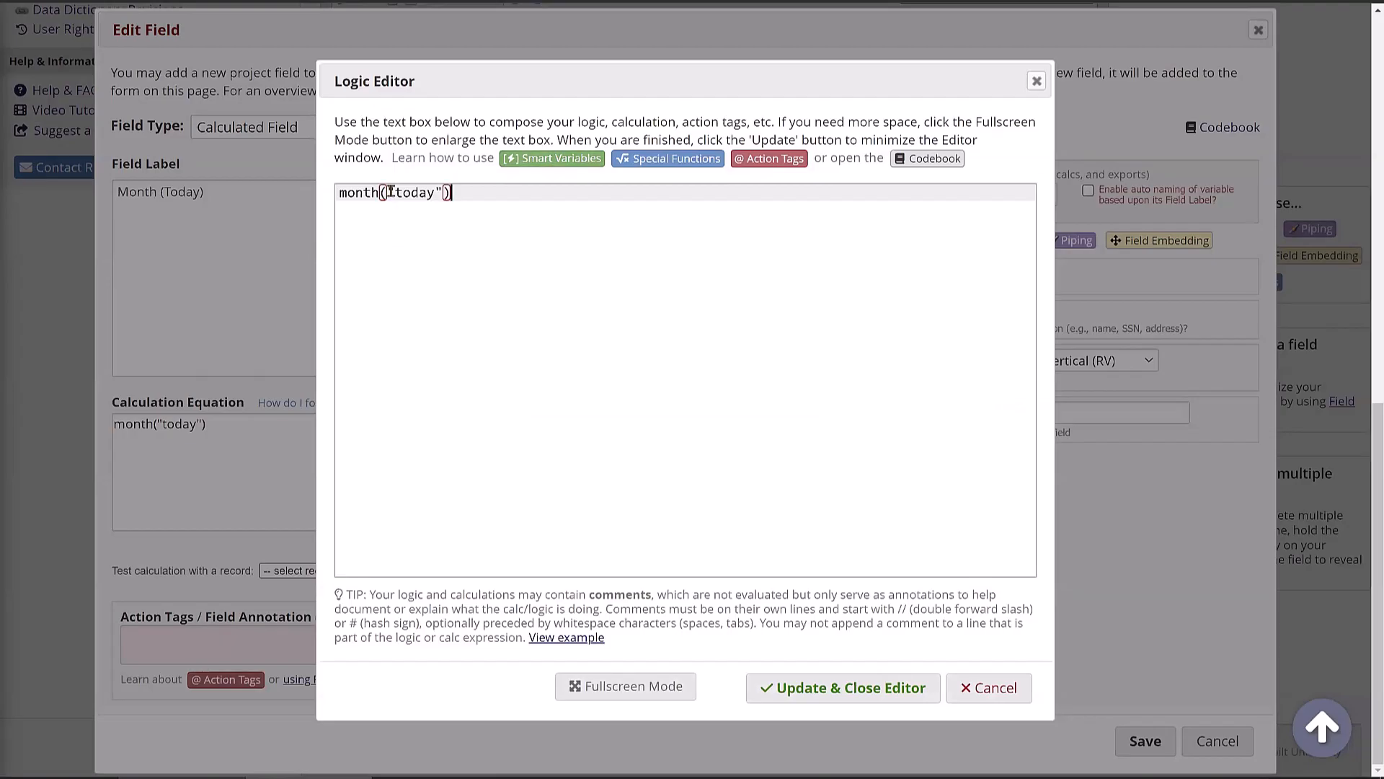
drag(390, 192, 443, 192)
click(463, 223)
click(645, 161)
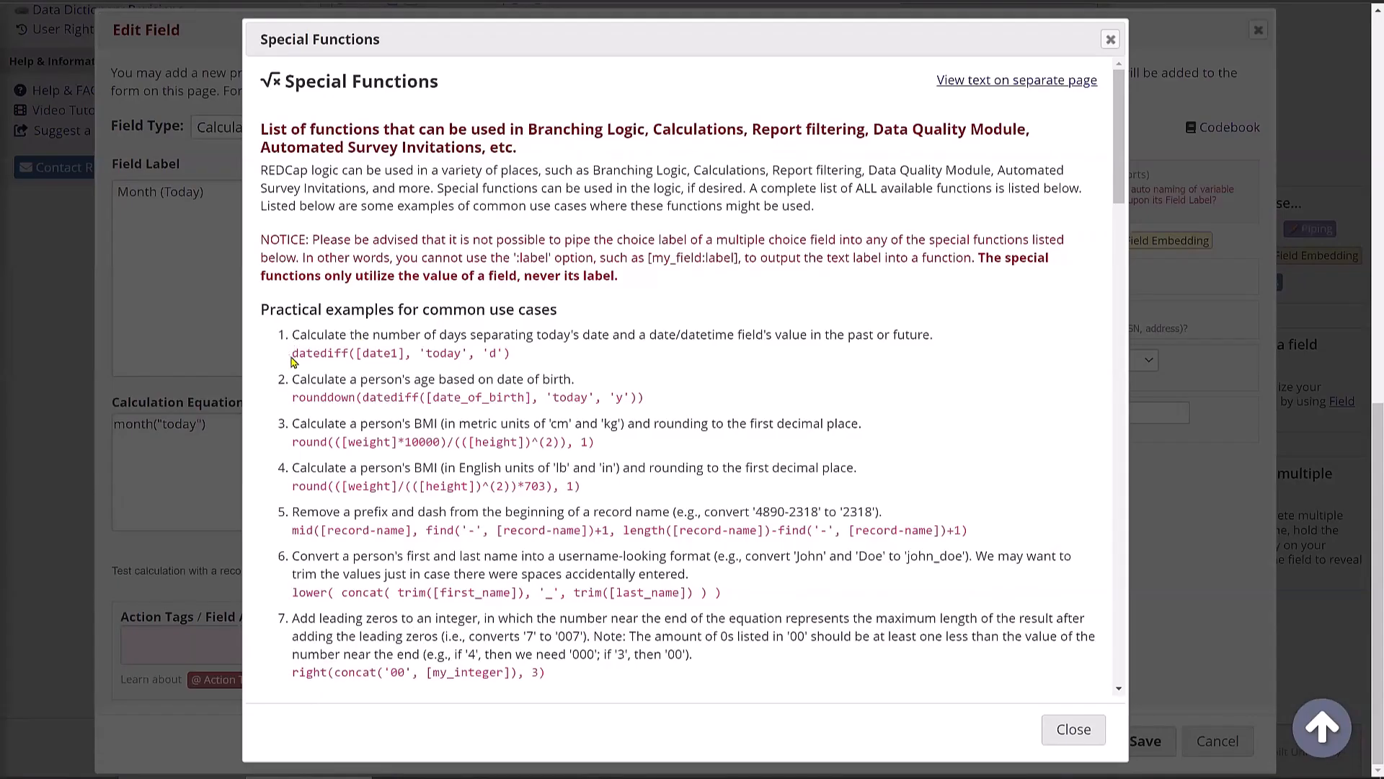
drag(291, 353, 522, 359)
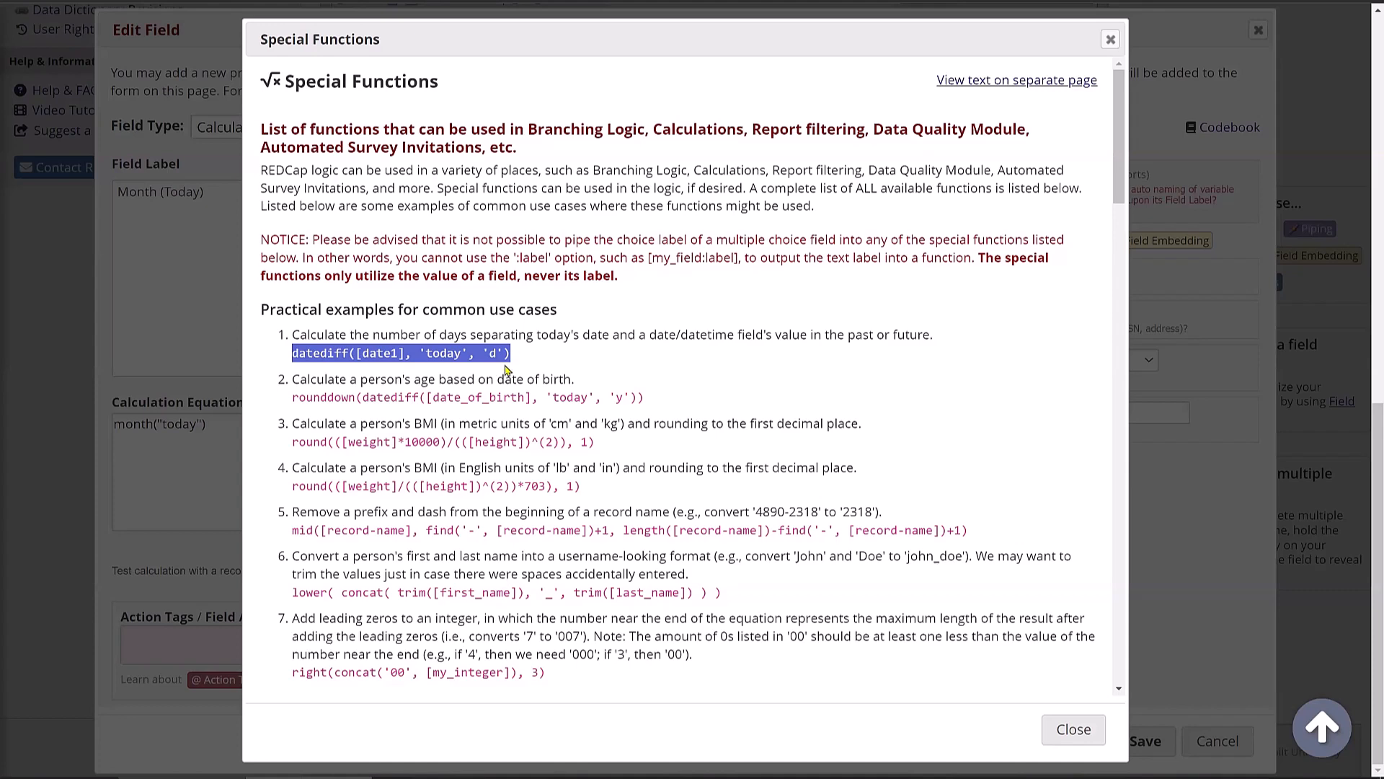
click(1049, 728)
click(454, 193)
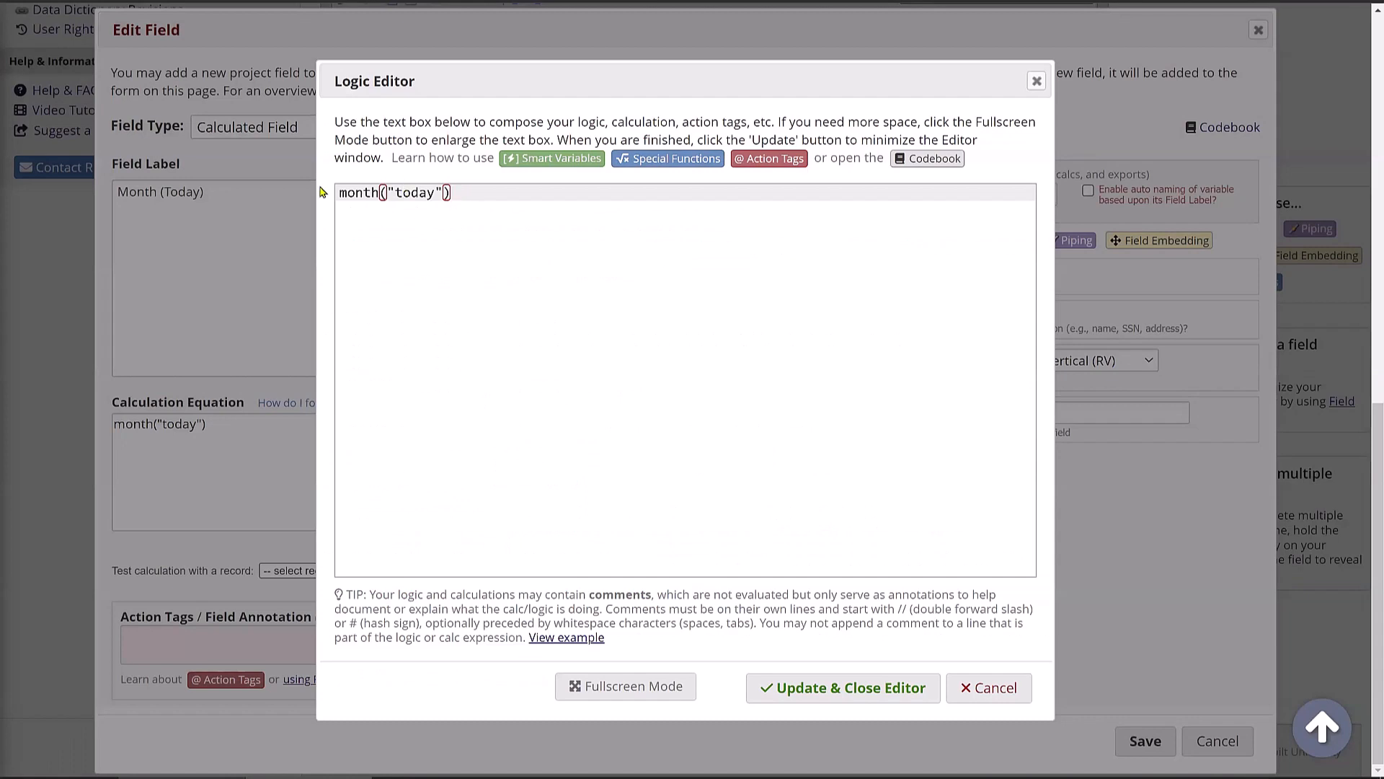
click(985, 695)
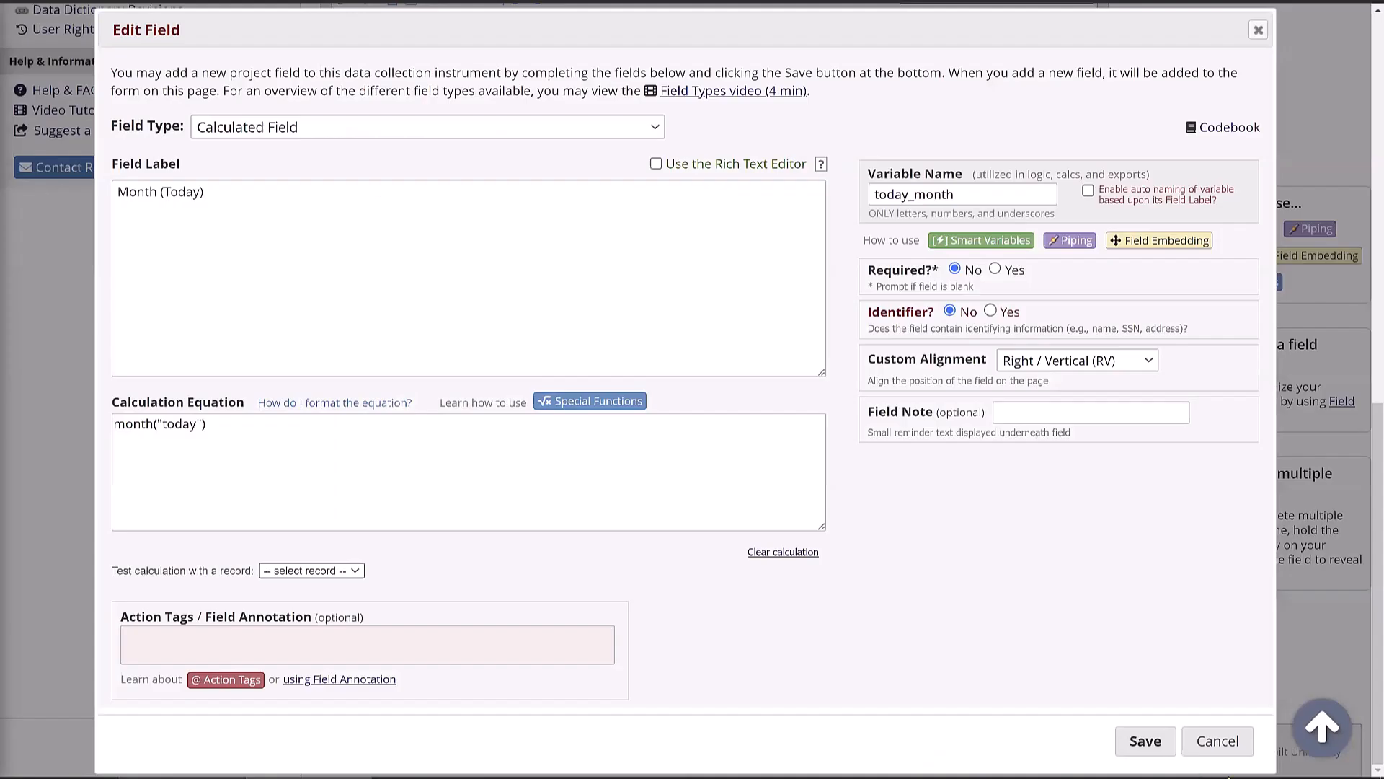
click(1218, 745)
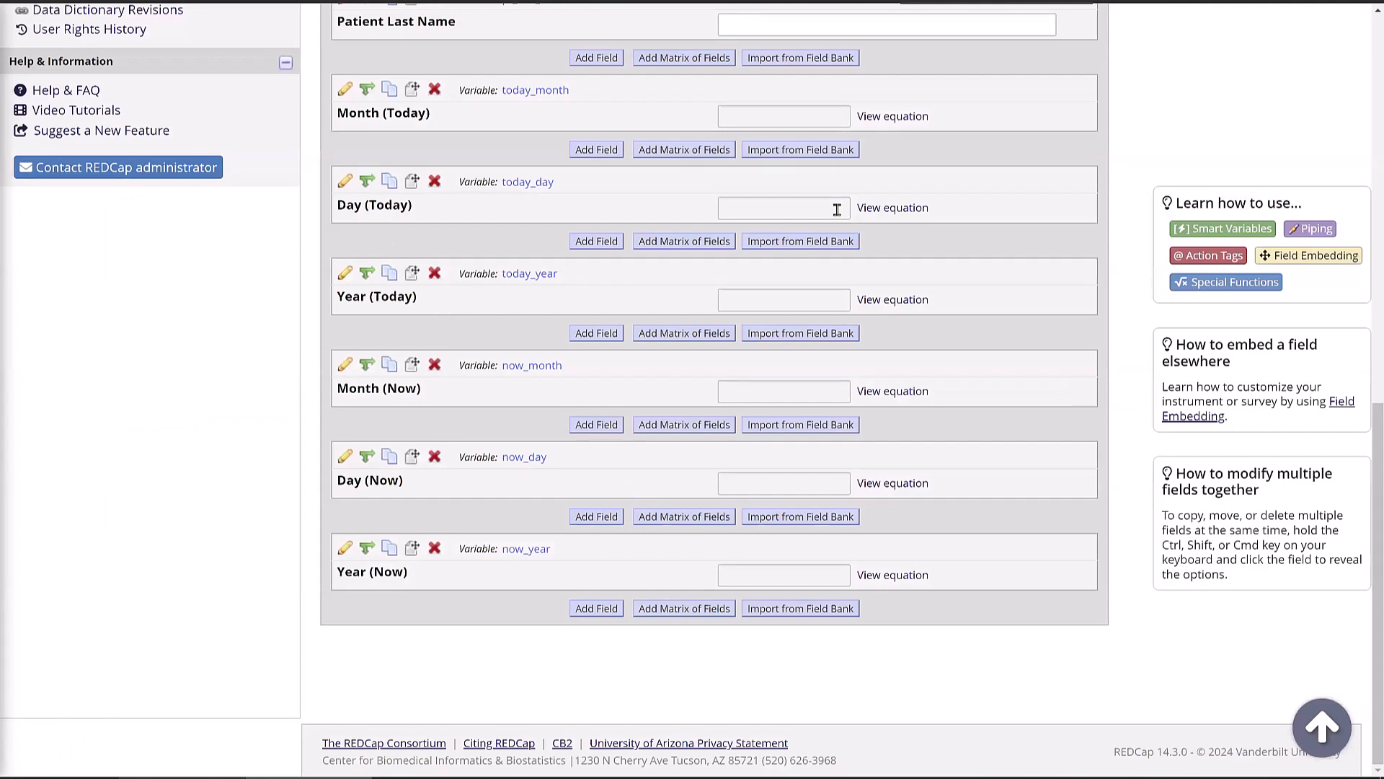
click(898, 211)
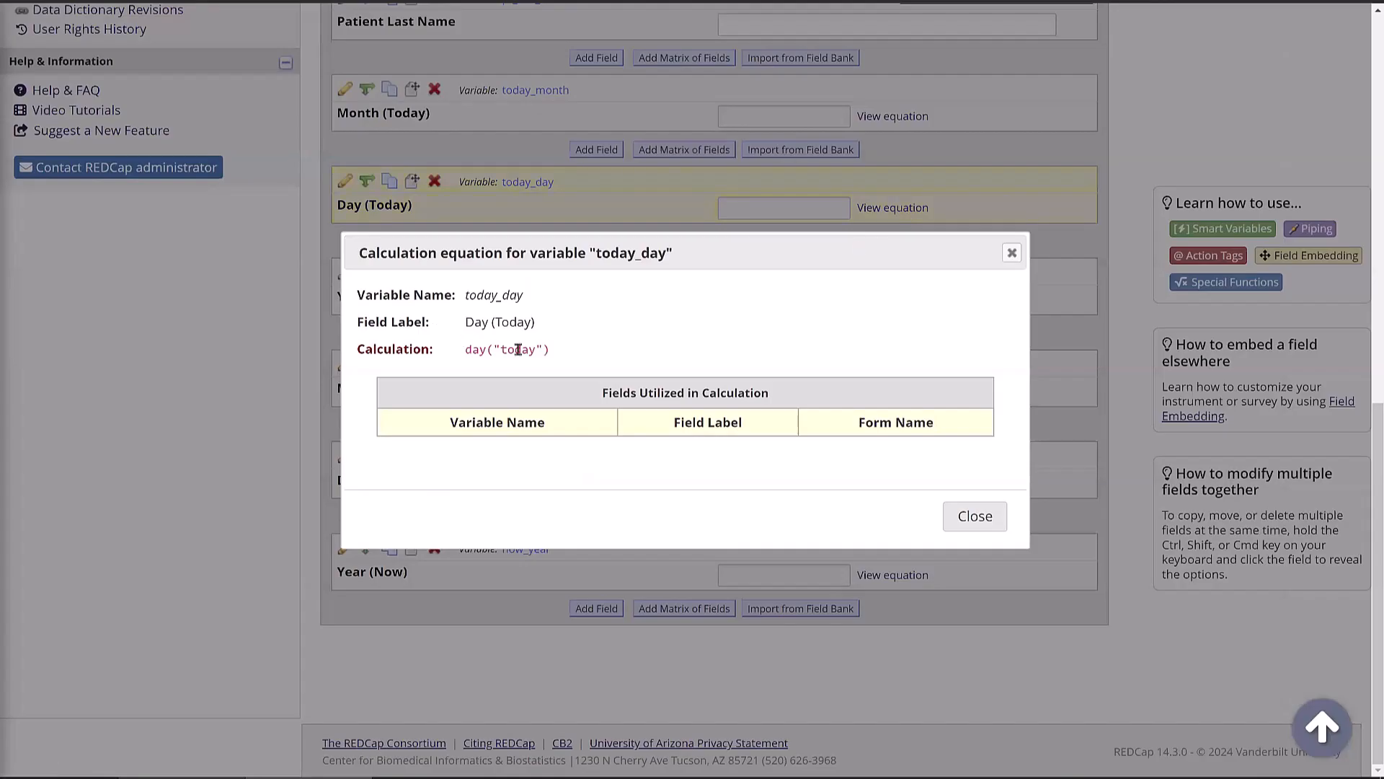
click(1011, 252)
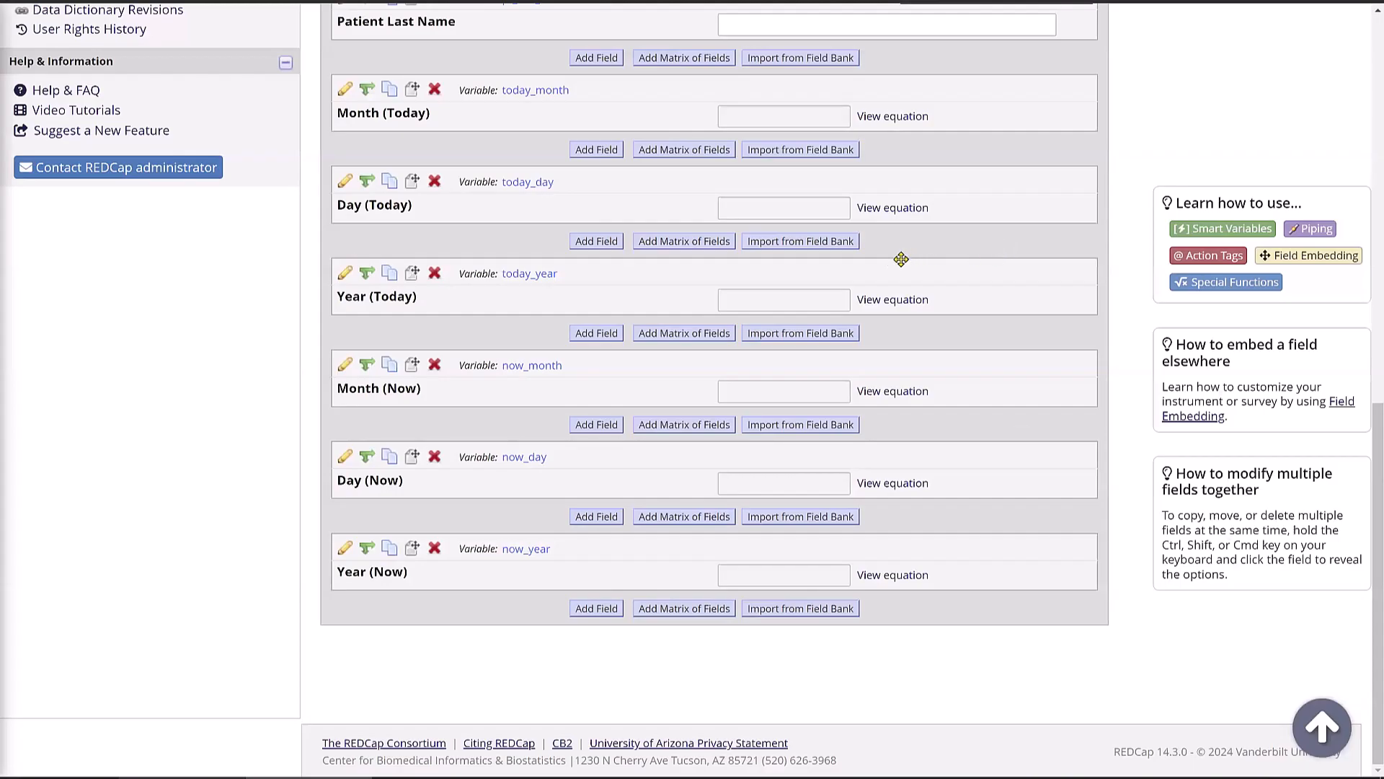
click(892, 302)
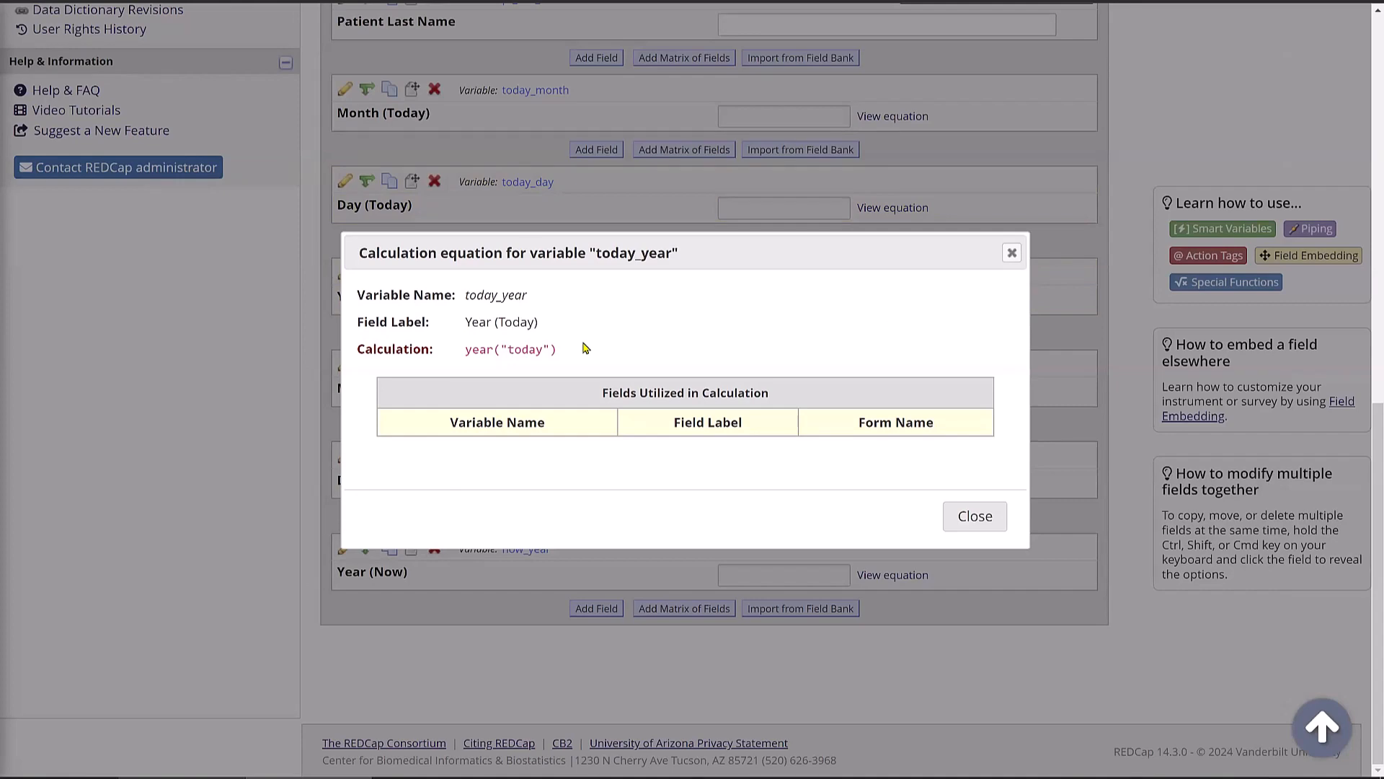
click(974, 516)
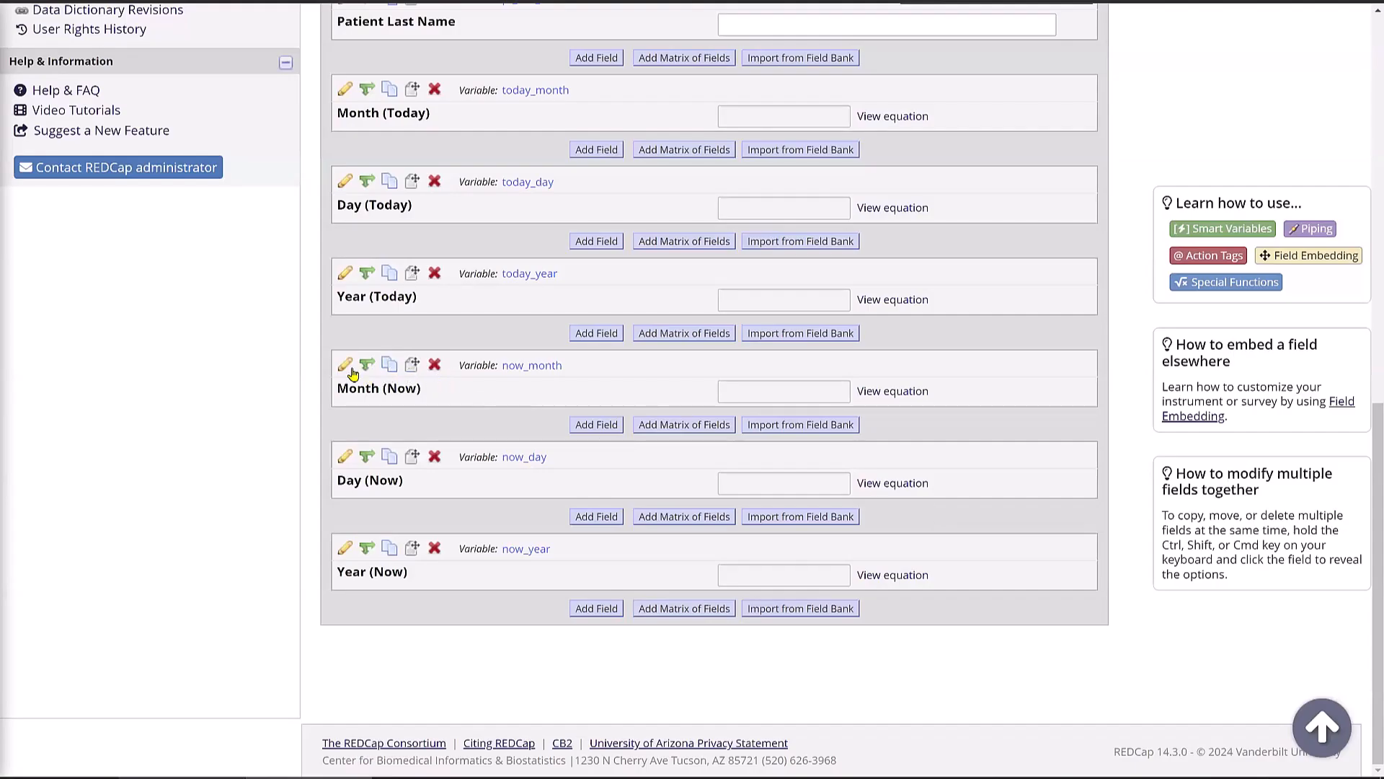
click(913, 396)
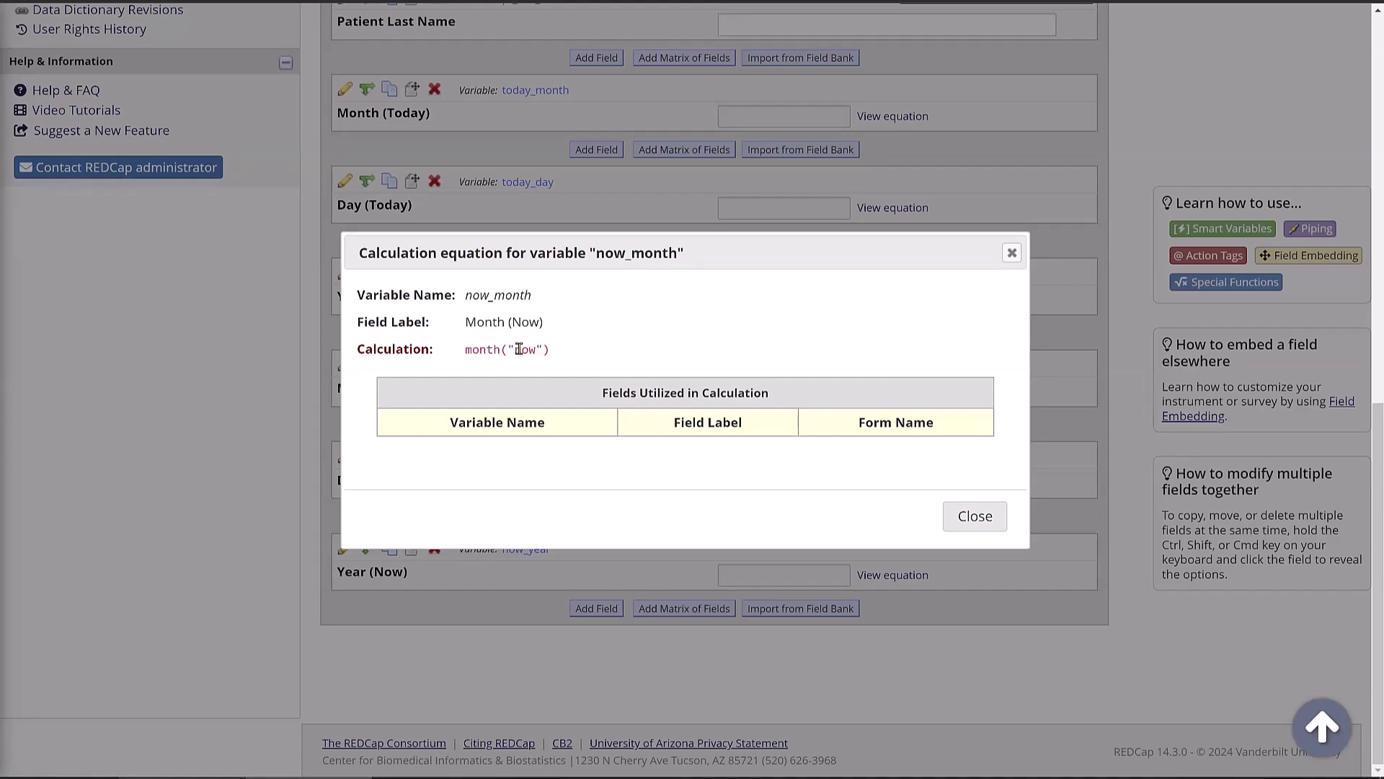
click(950, 516)
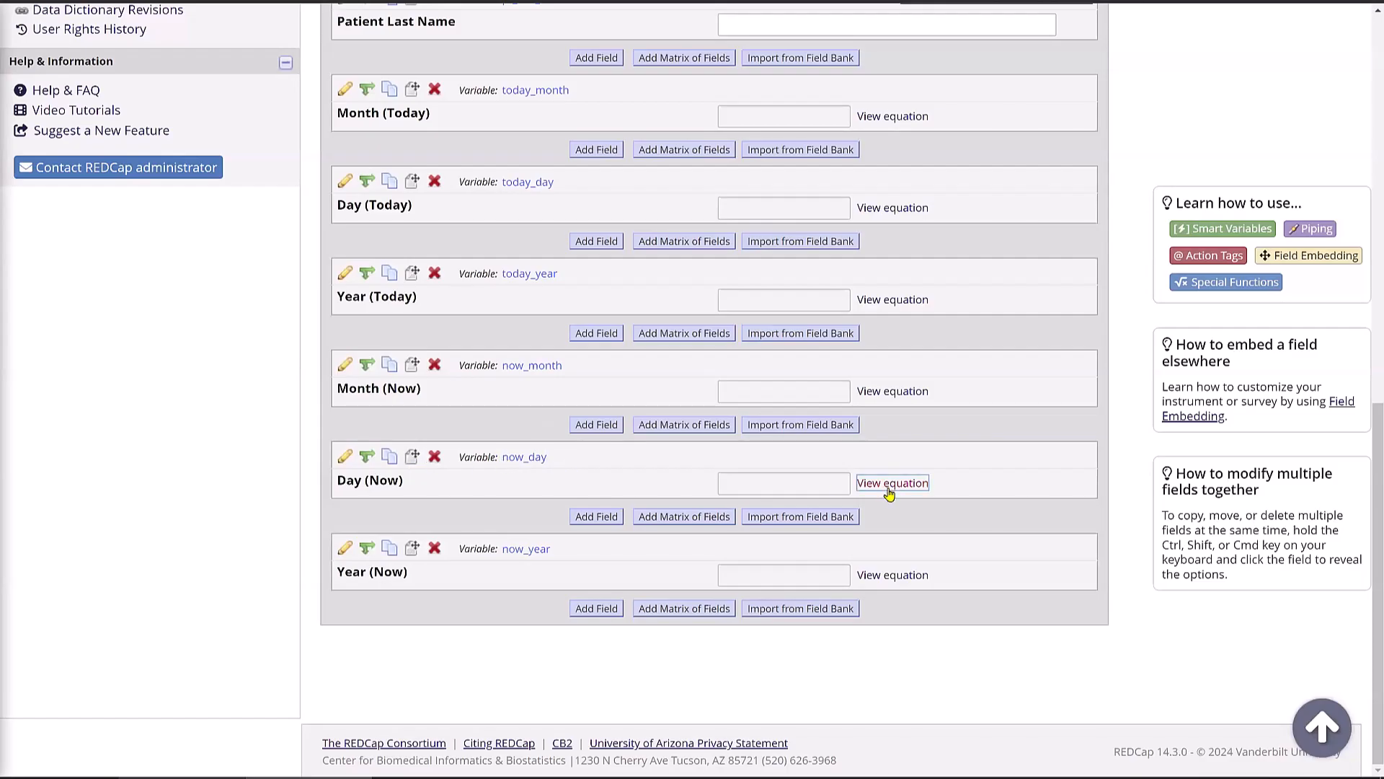
click(891, 484)
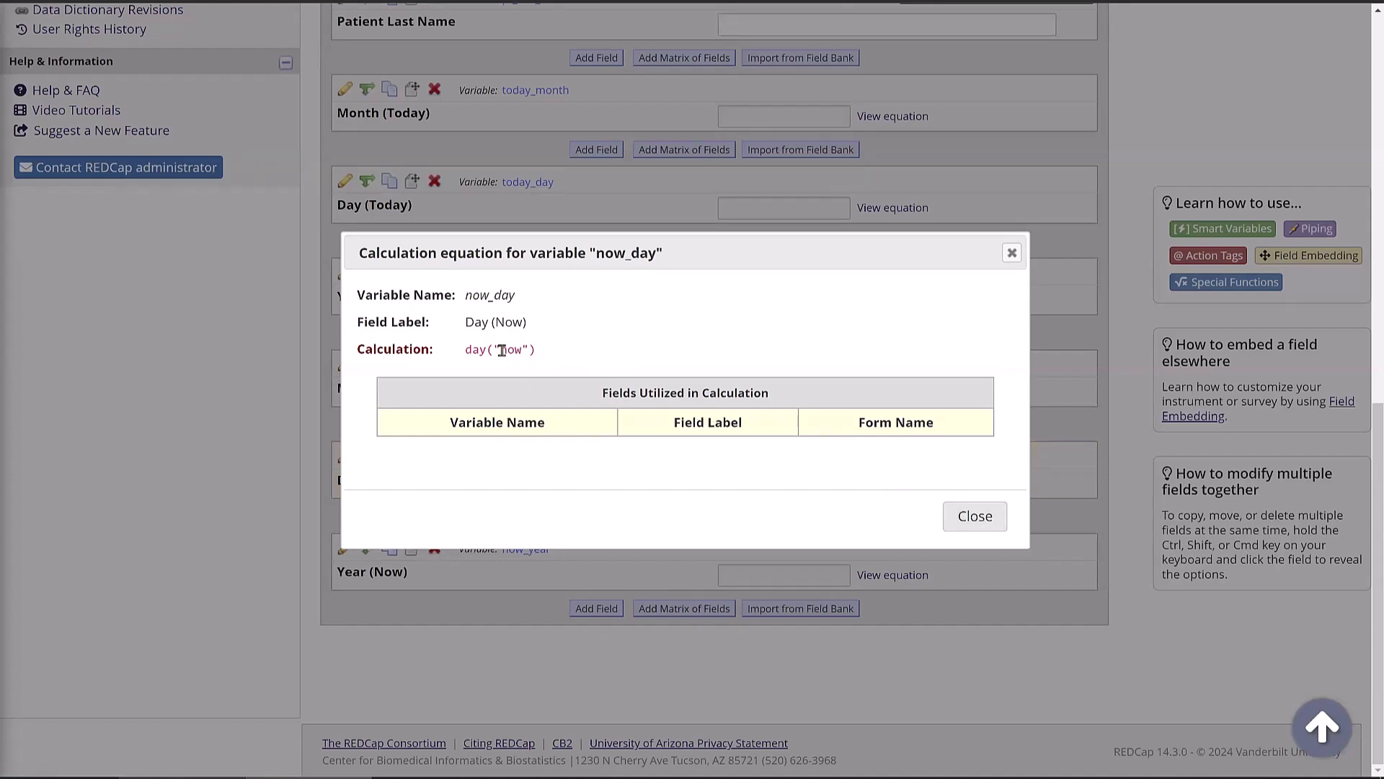
click(966, 519)
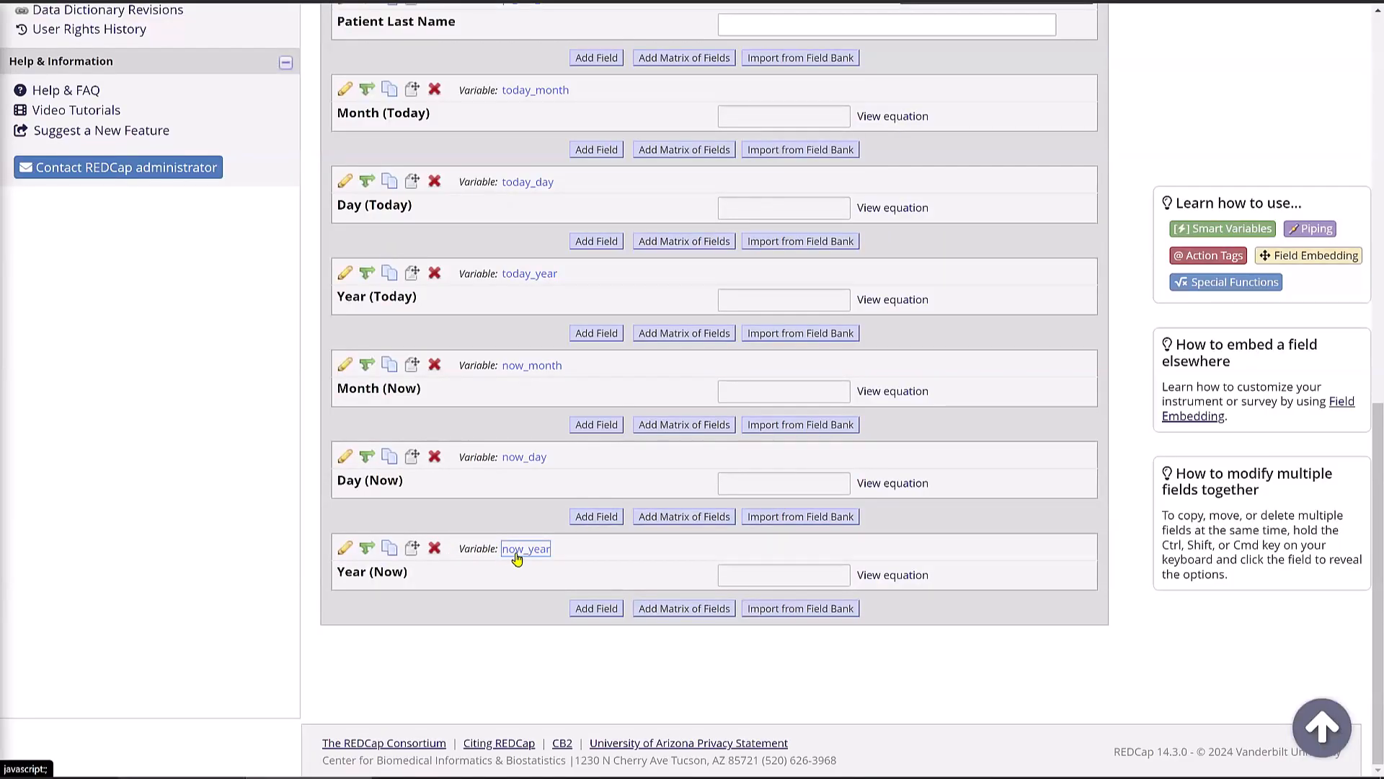
click(879, 577)
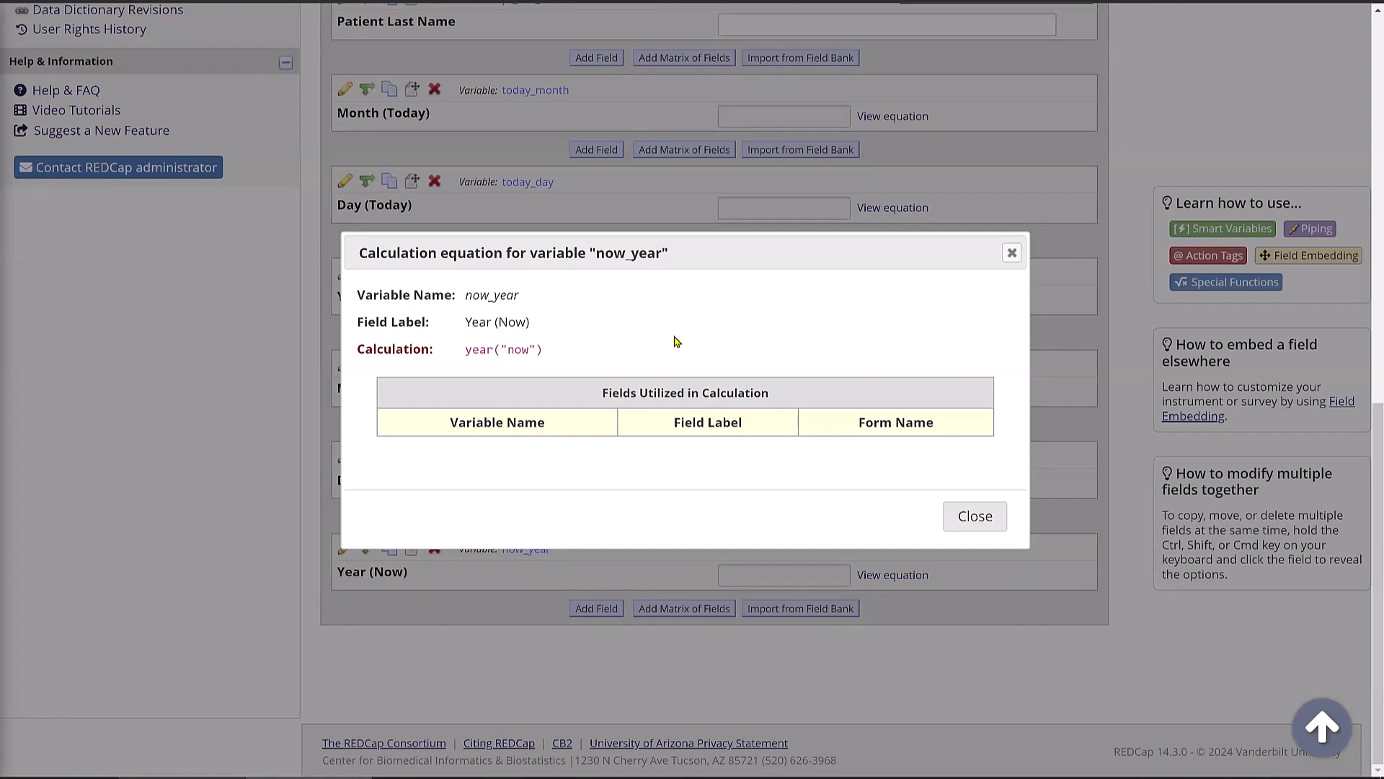
click(971, 516)
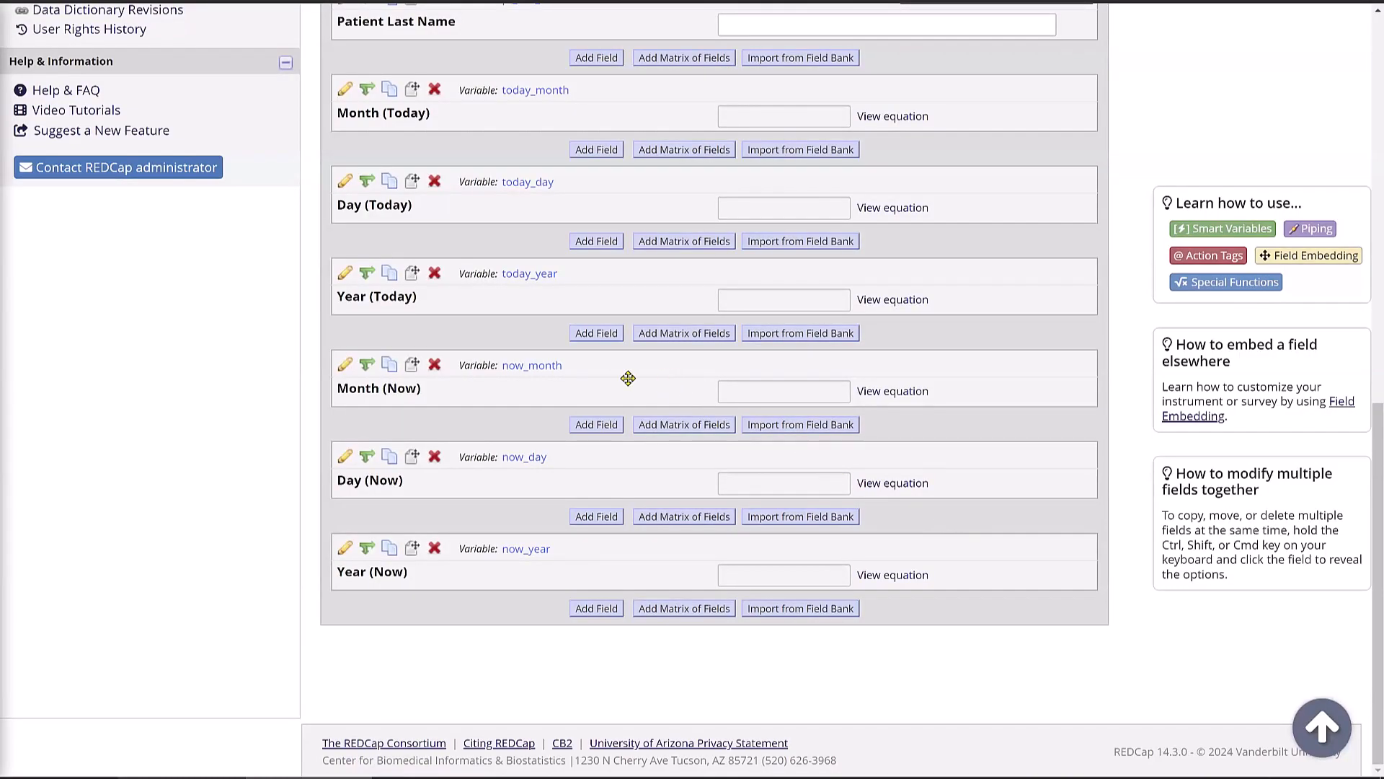
scroll(605, 382, up, 15)
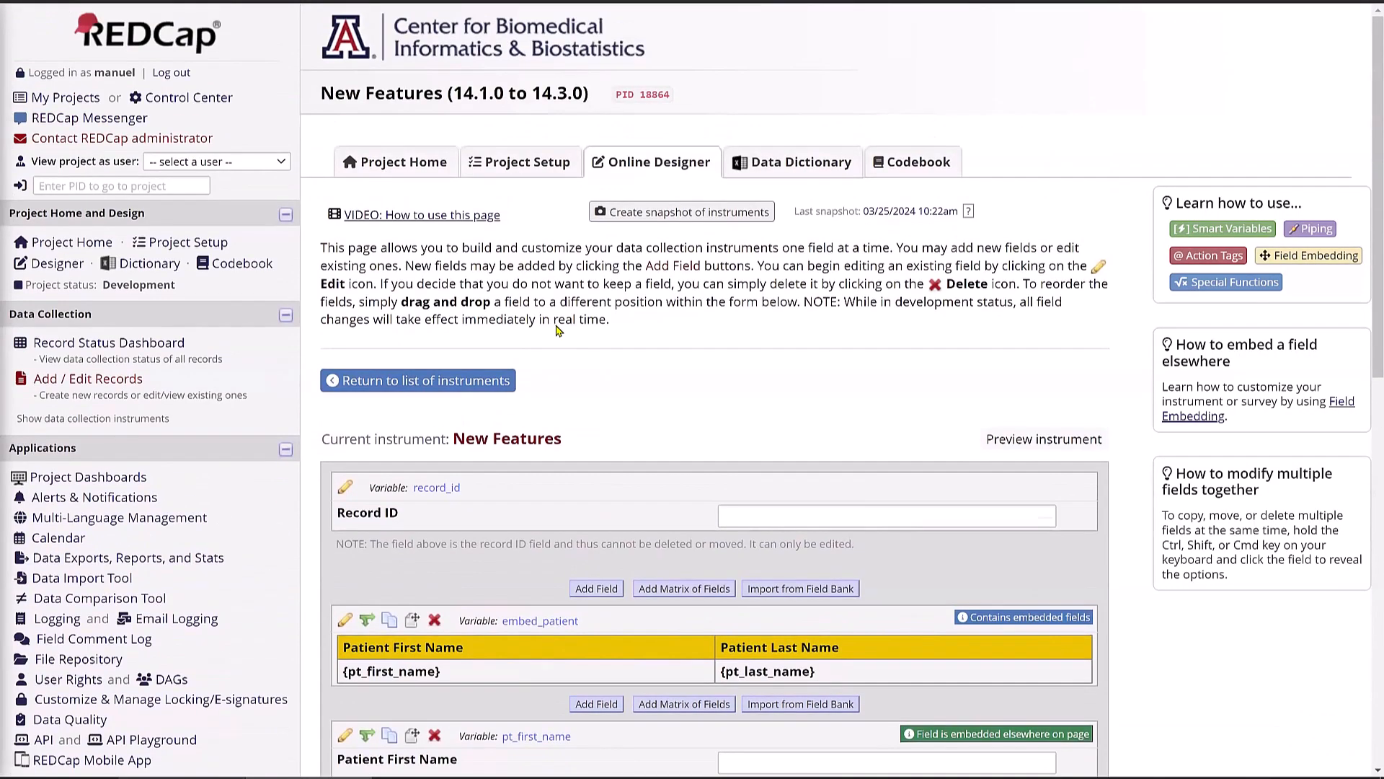
- On Project Home, choose Download list of users (CSV) for Current Users
click(65, 244)
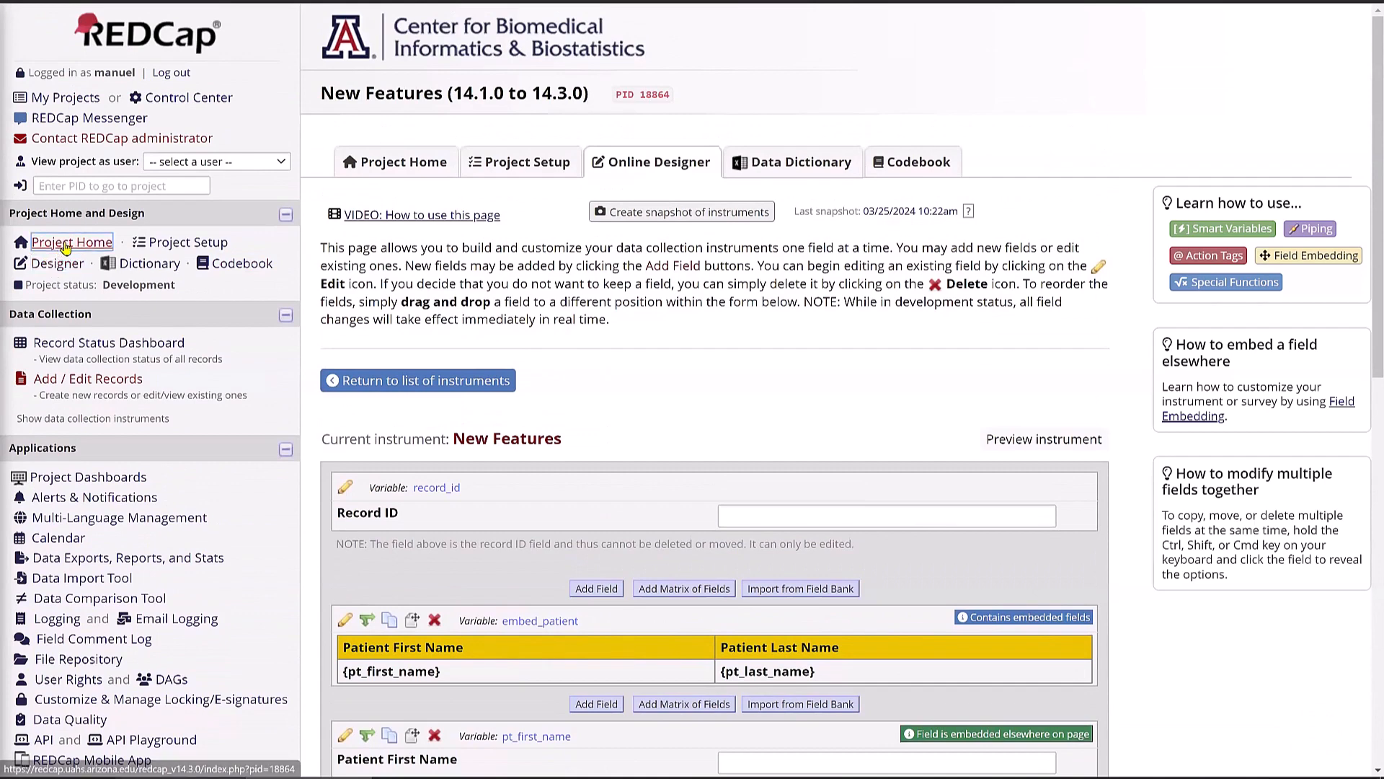
click(65, 244)
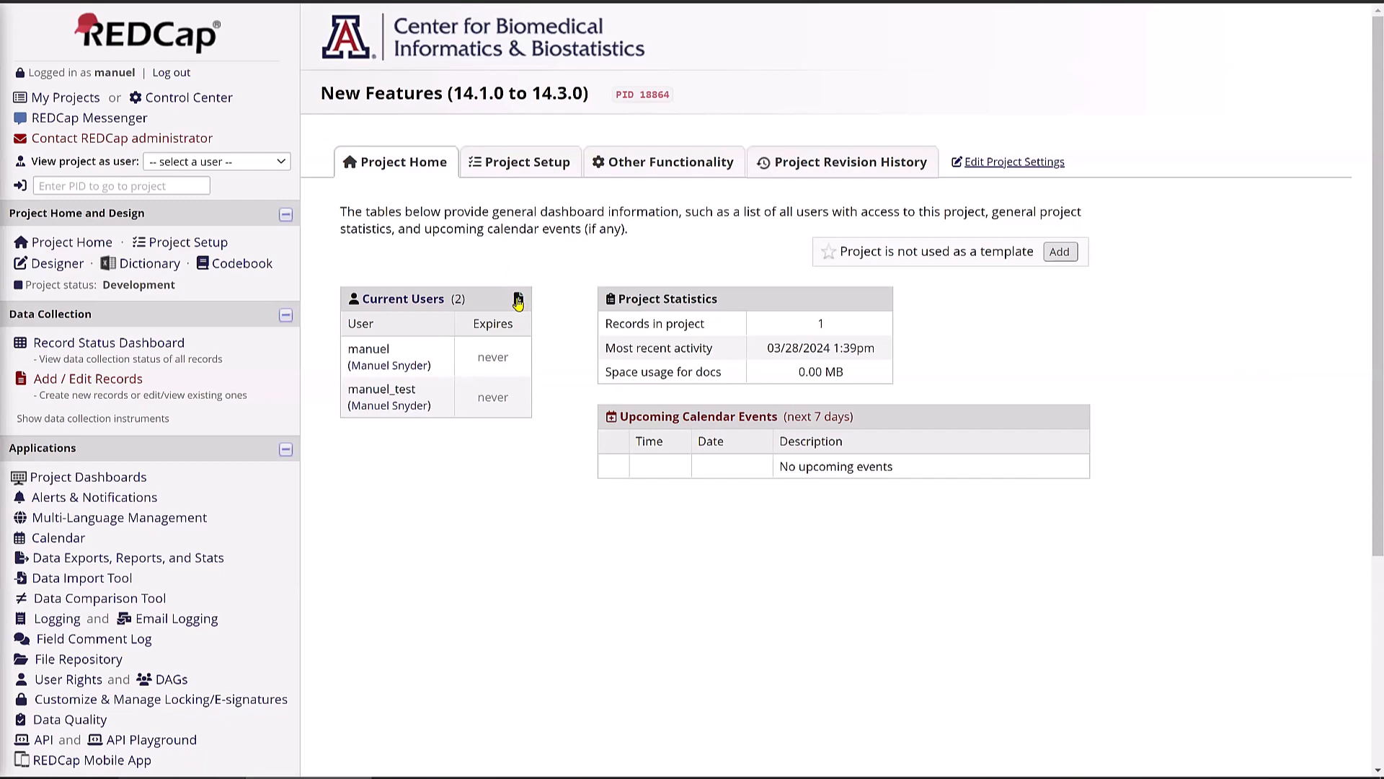
click(518, 300)
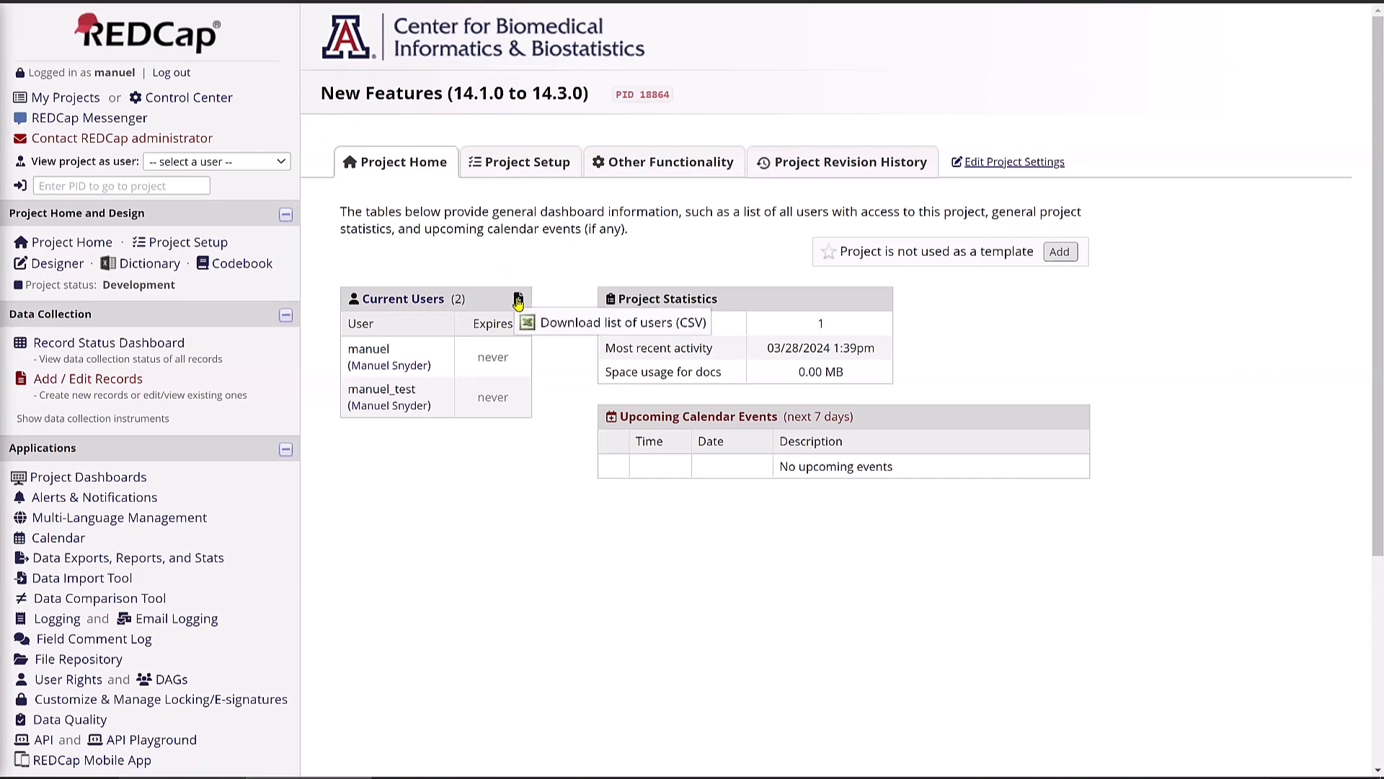
click(566, 325)
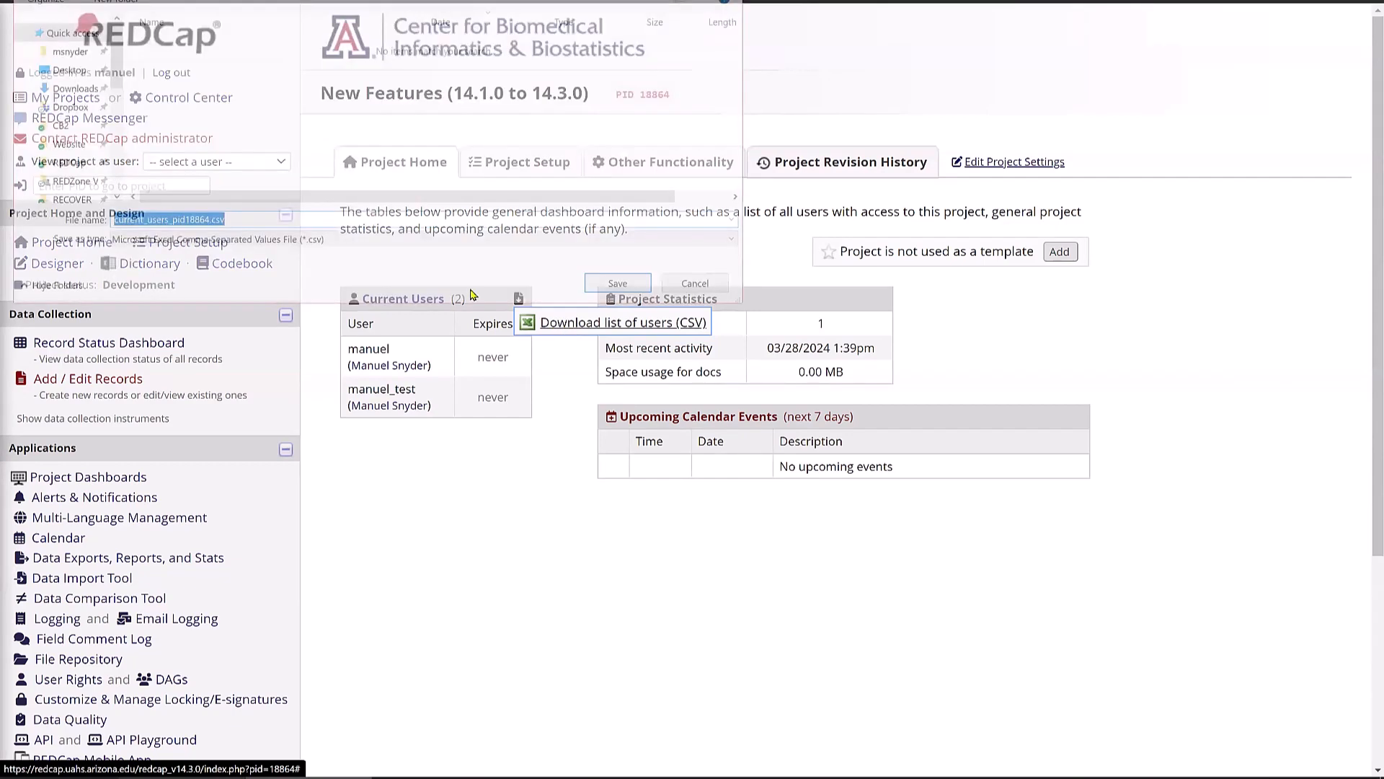
- Save current_users_pid18864.csv to the Downloads folder
click(68, 87)
click(607, 289)
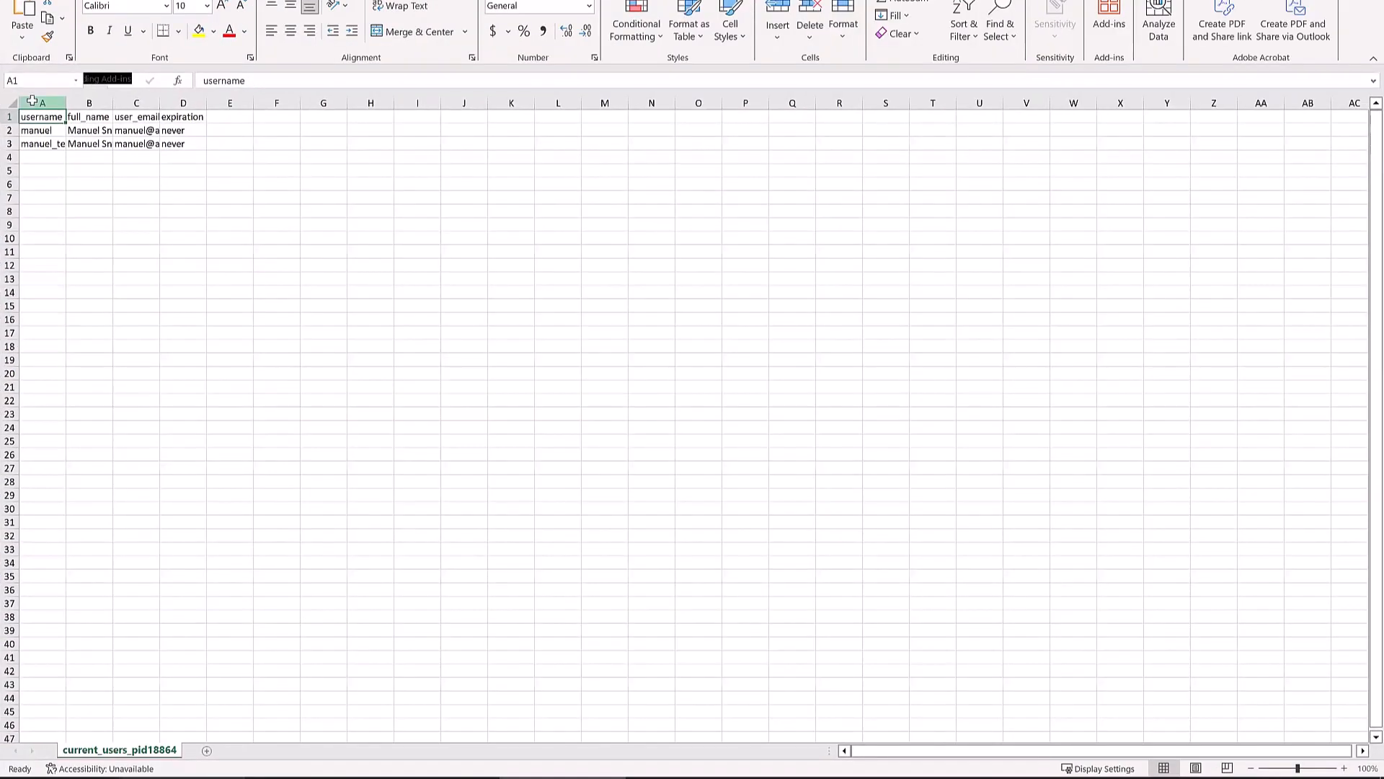
- Select the whole sheet and auto-fit every column to its contents
click(14, 104)
double_click(64, 103)
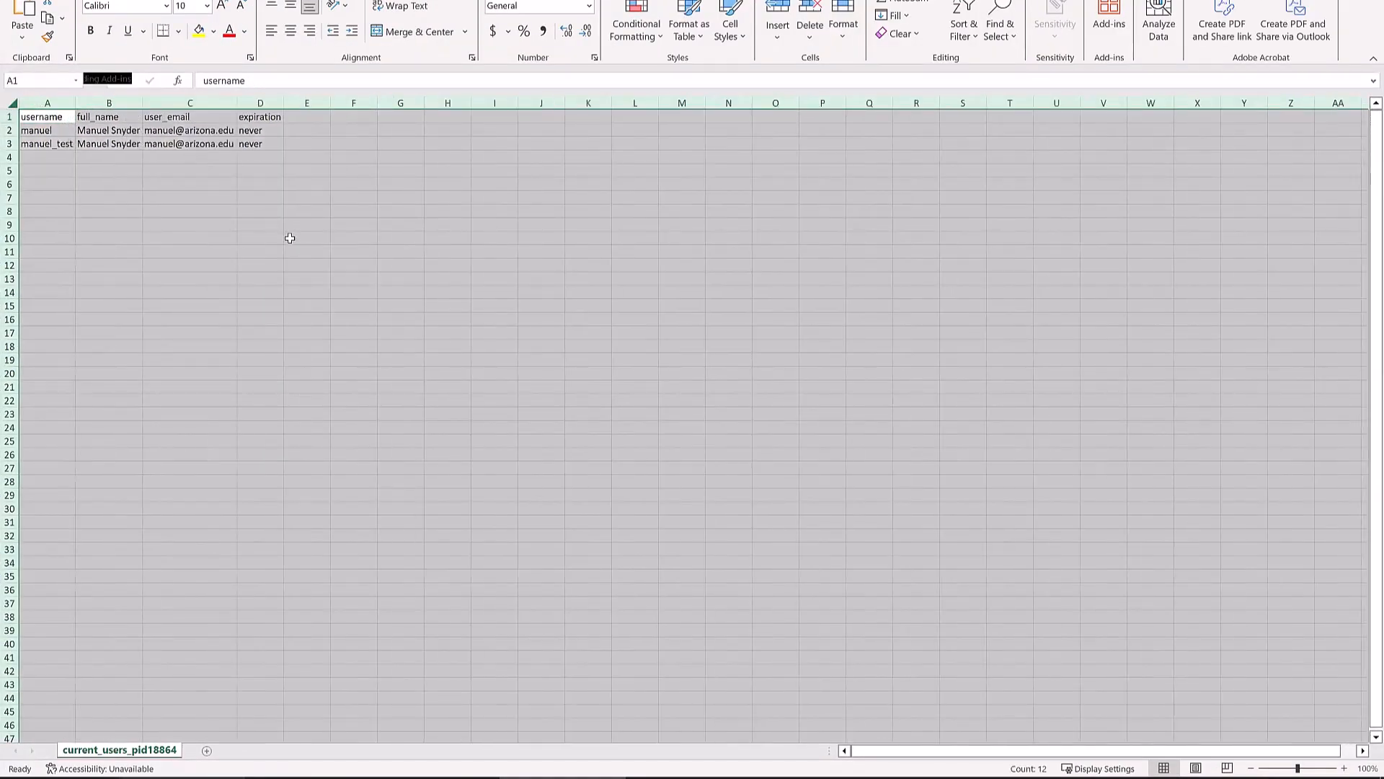
scroll(292, 300, up, 5)
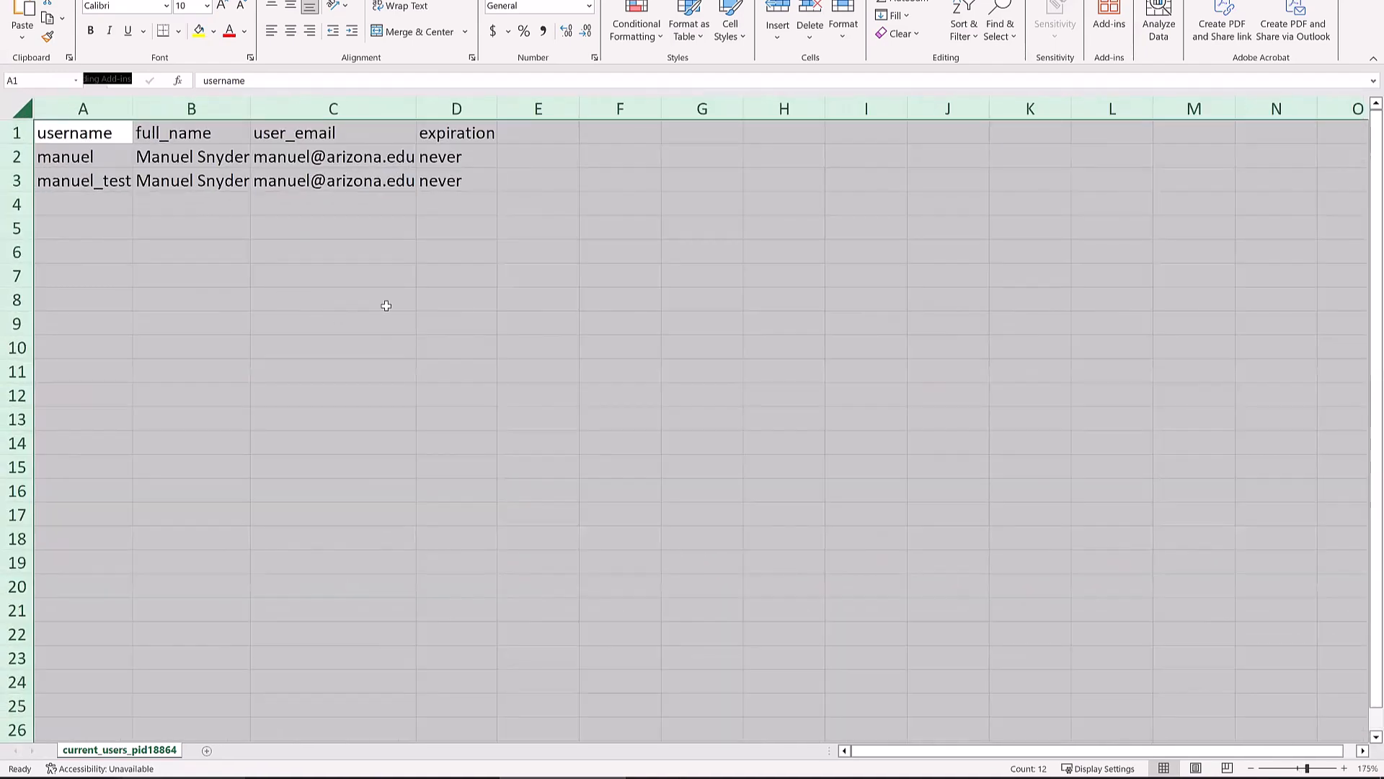
click(485, 303)
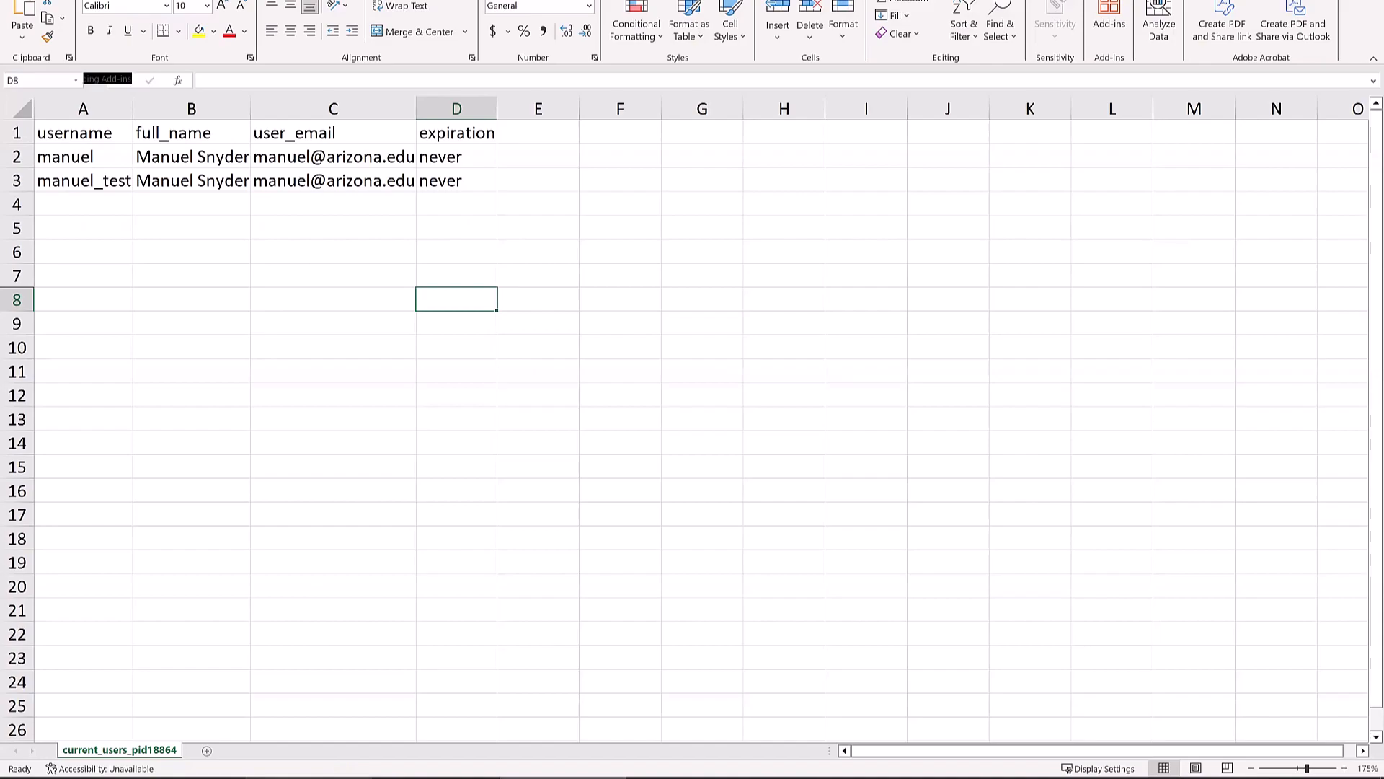
click(339, 777)
- Inspect columns A–D and header row 1, then close current_users_pid18864.csv without saving
drag(83, 108, 459, 96)
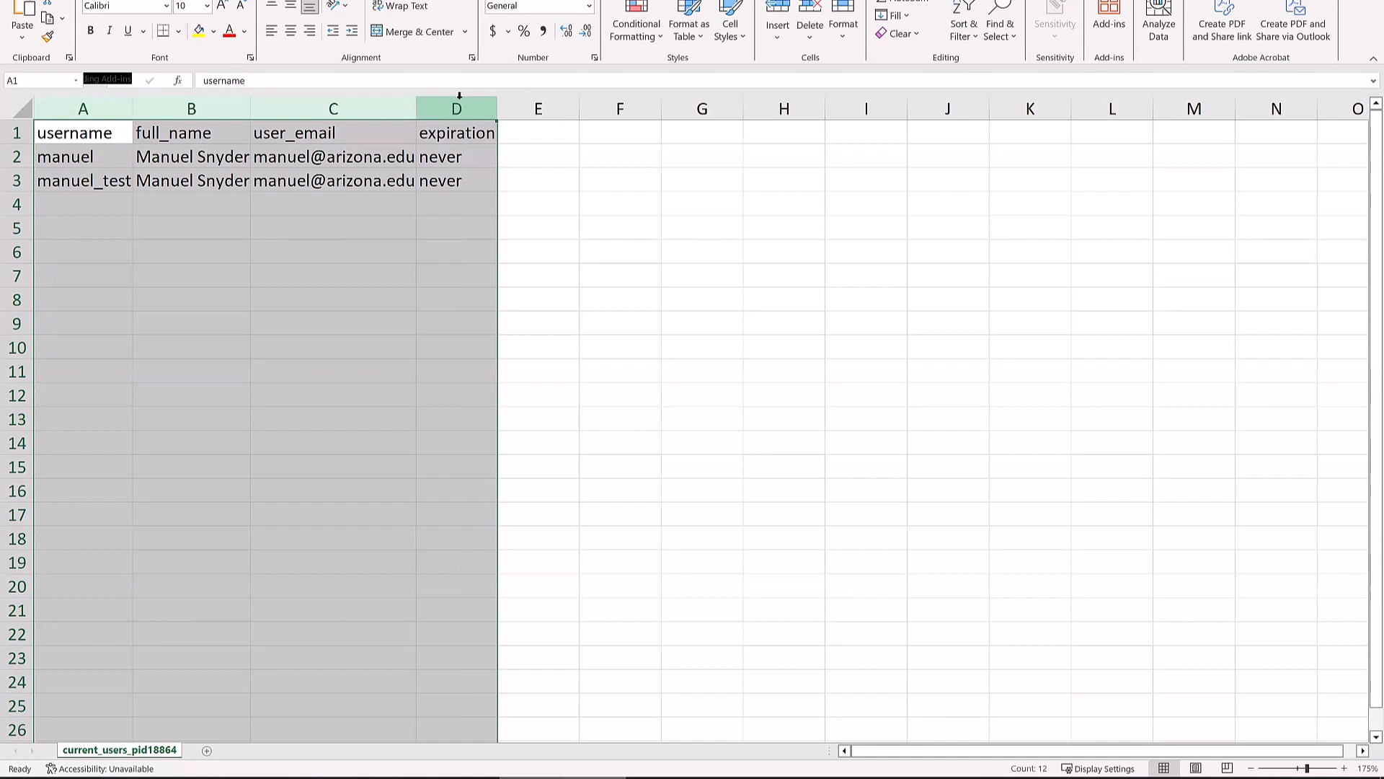
click(17, 133)
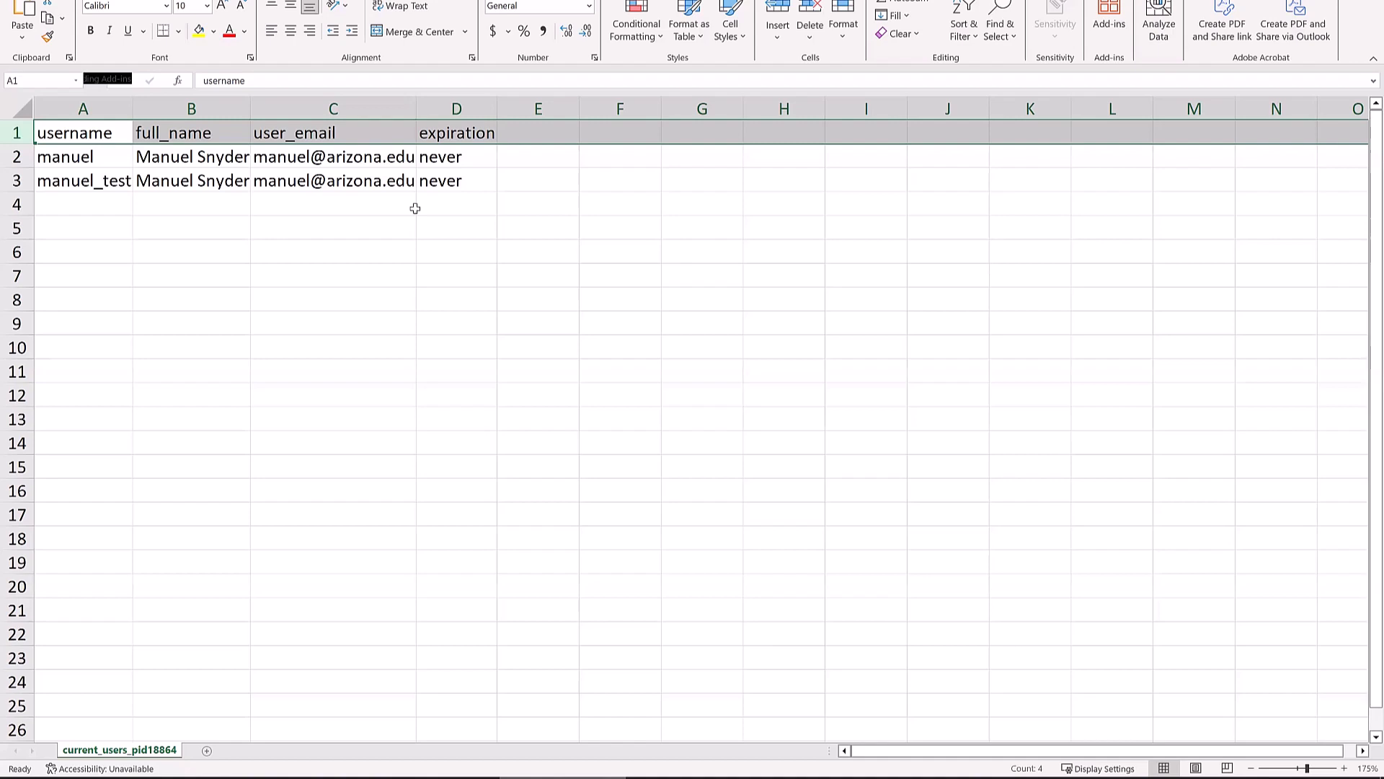
click(266, 227)
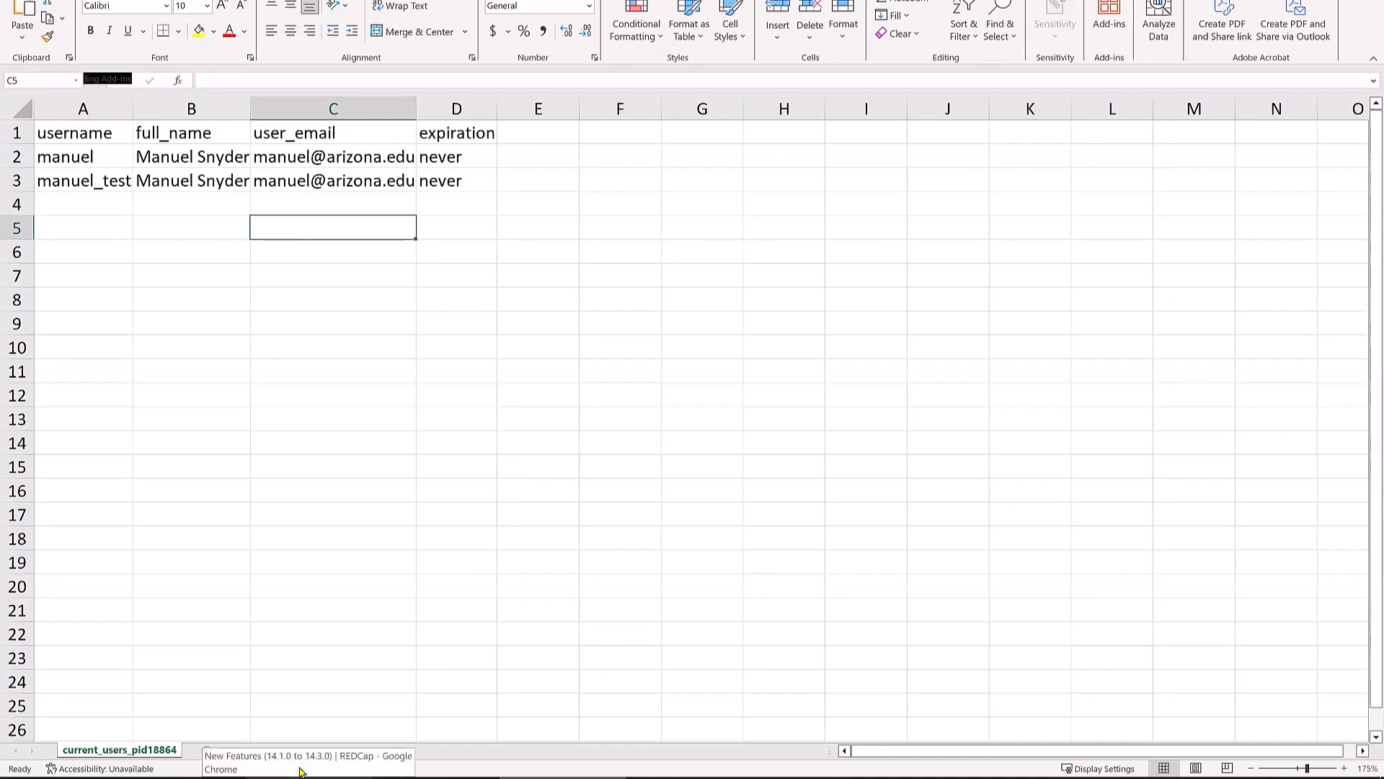
click(16, 132)
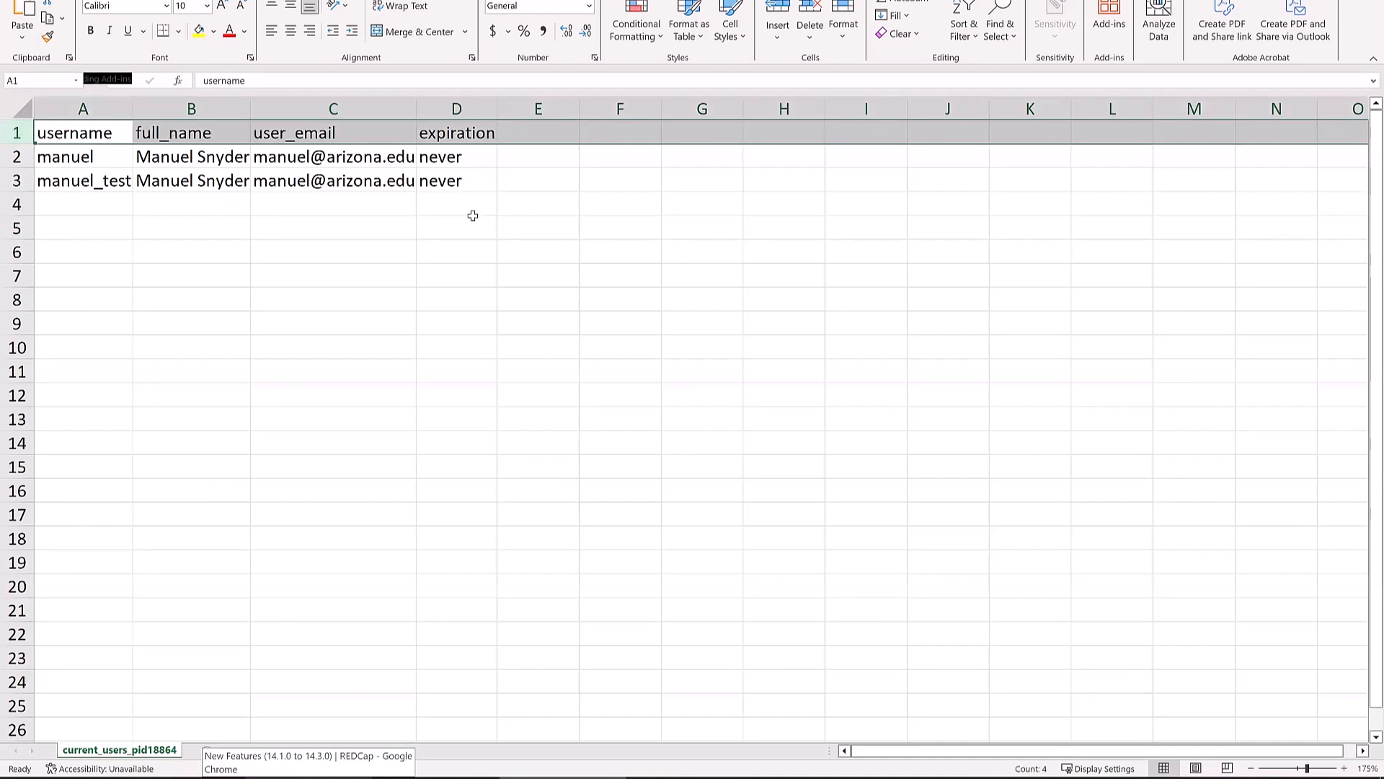
click(499, 228)
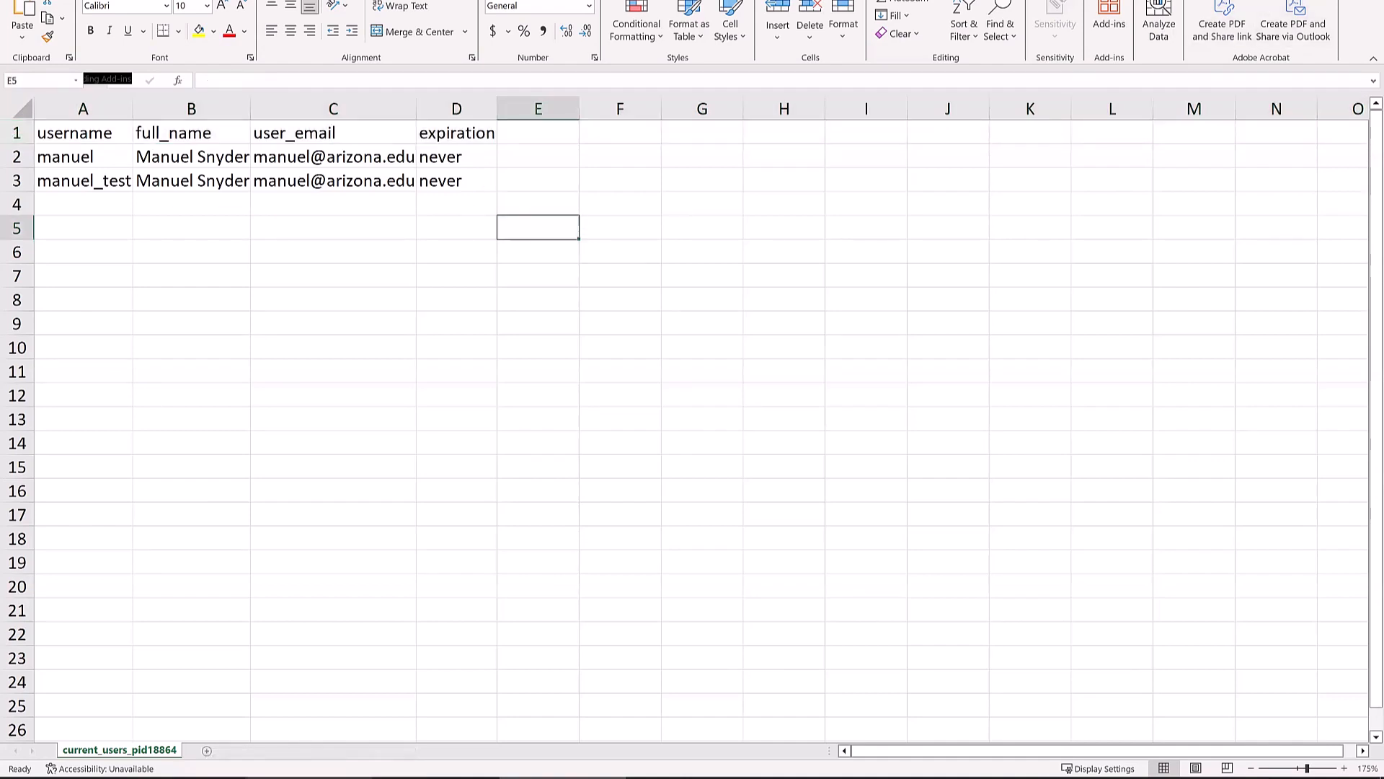
click(1367, 0)
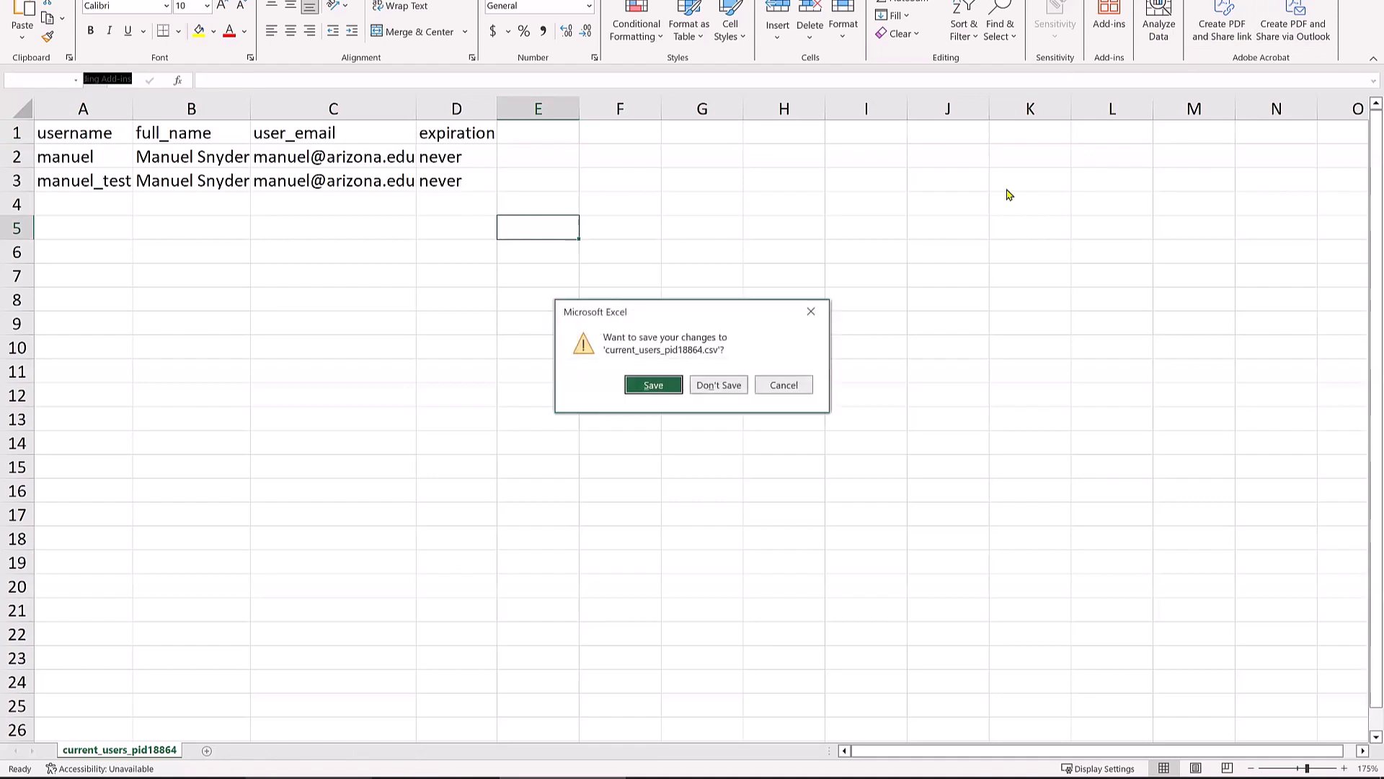
click(737, 386)
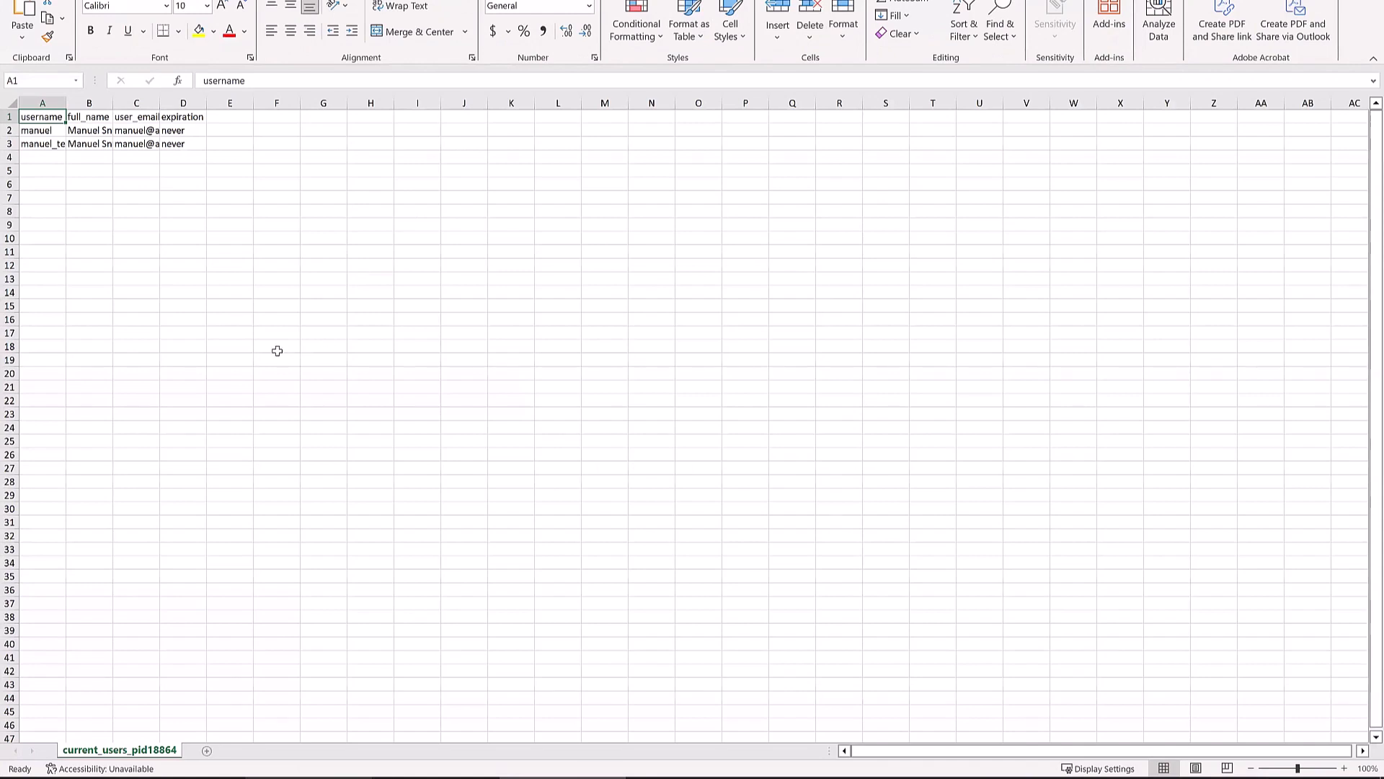
- Auto-fit columns A–D to show usernames, names and emails, check cell D2, then close the workbook
ctrl+scroll(276, 349, up, 6)
click(19, 109)
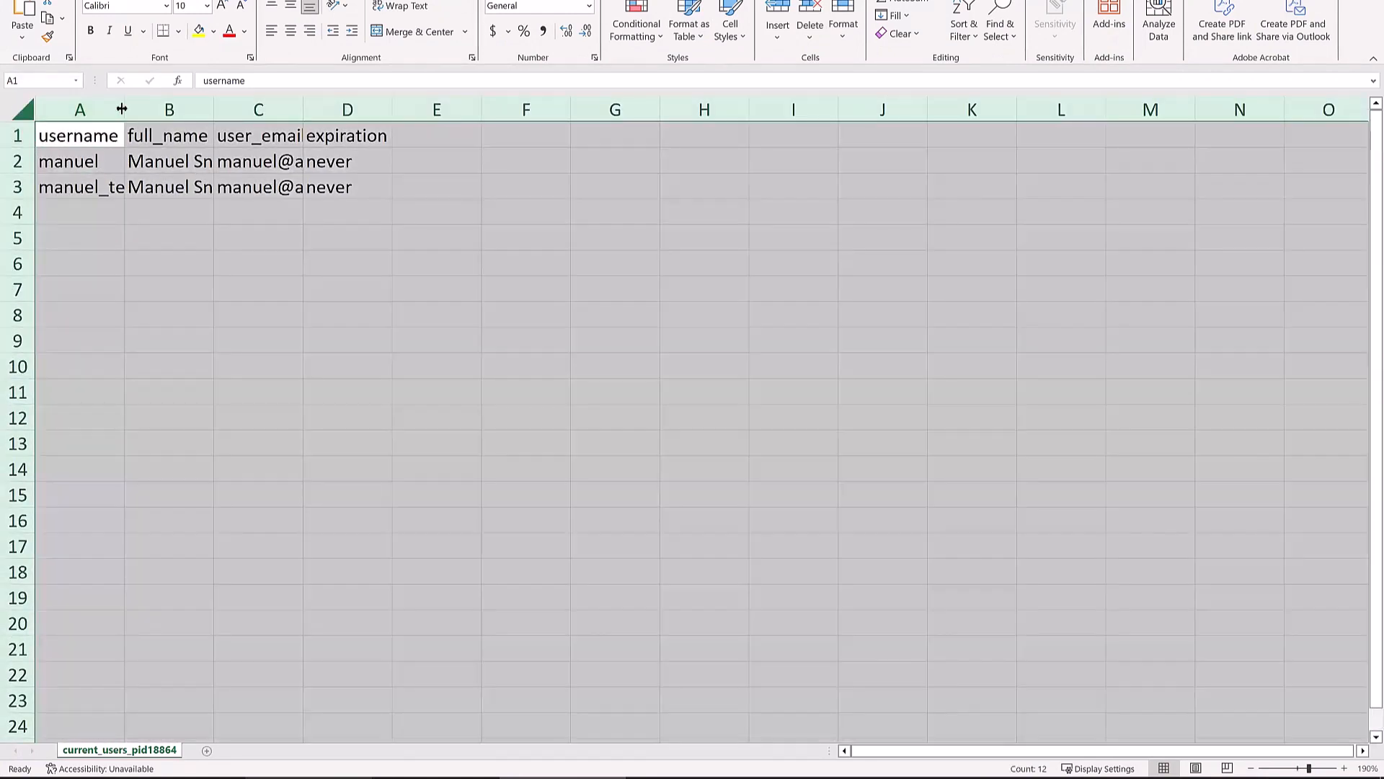
double_click(124, 108)
click(320, 246)
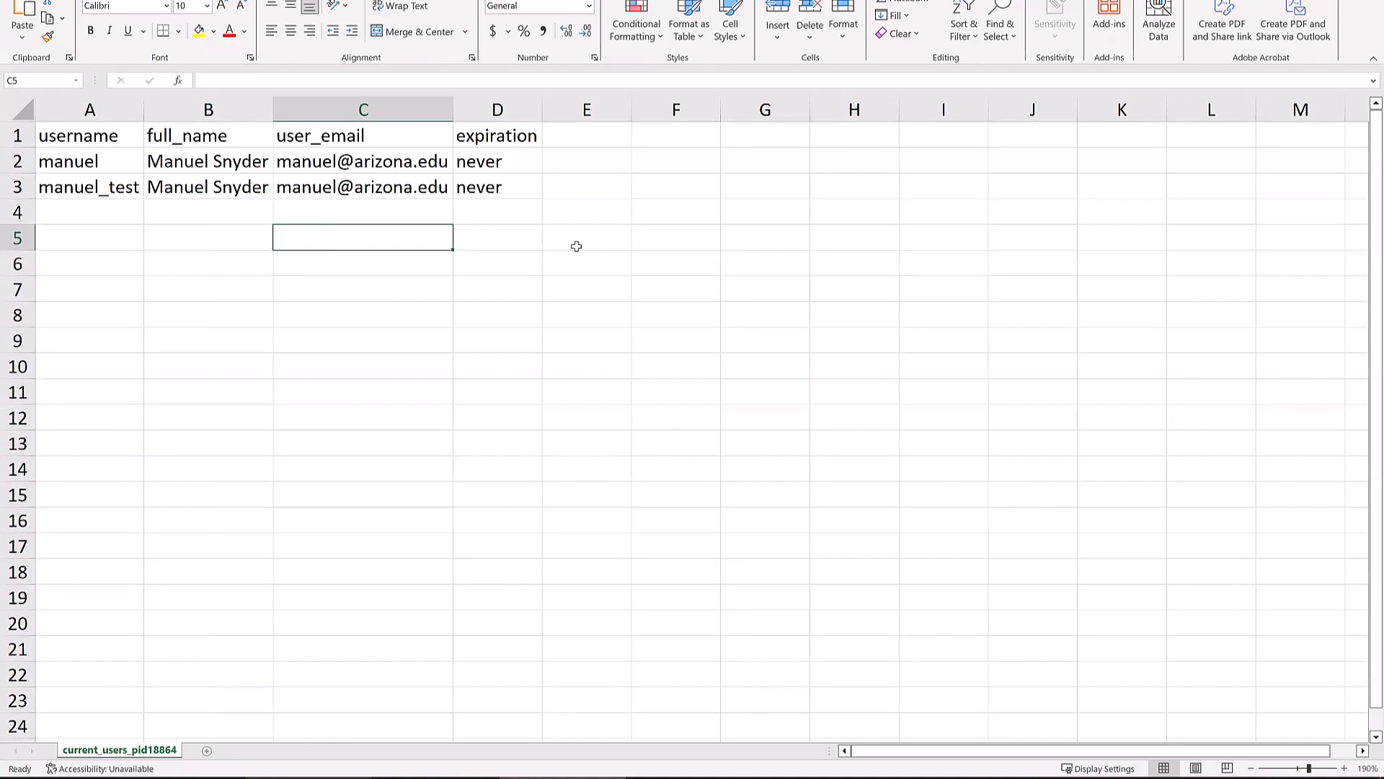
click(514, 160)
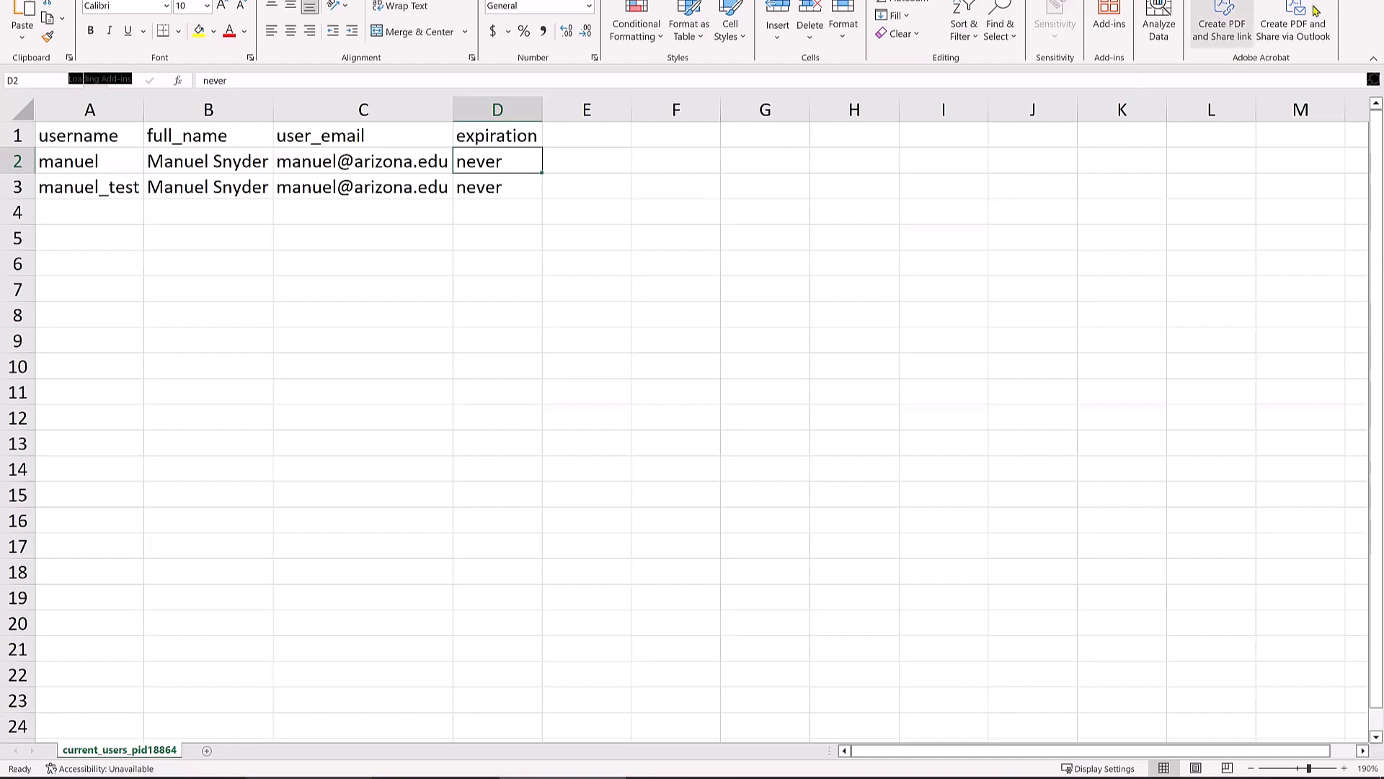
click(1367, 2)
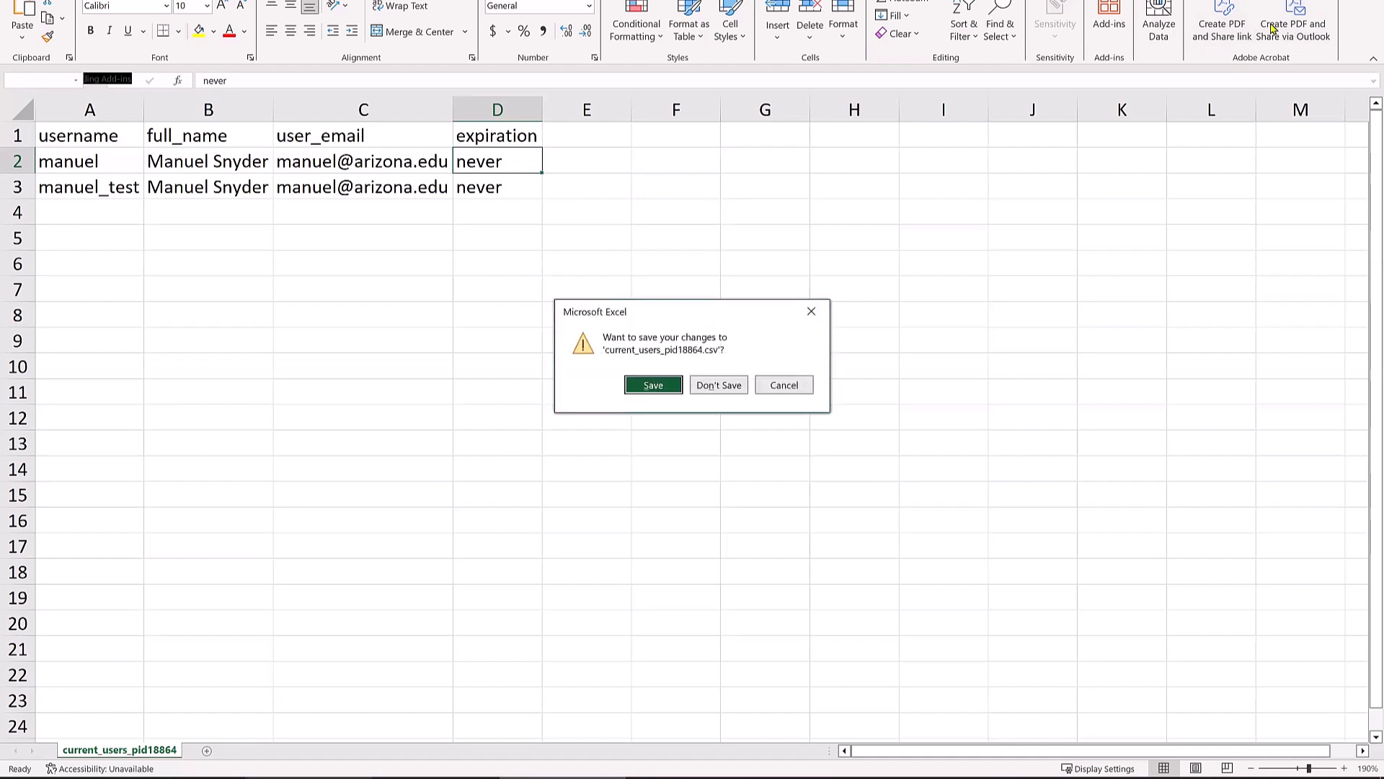
- Discard the CSV changes, review both users' privileges on User Rights, and return to Project Home
click(701, 388)
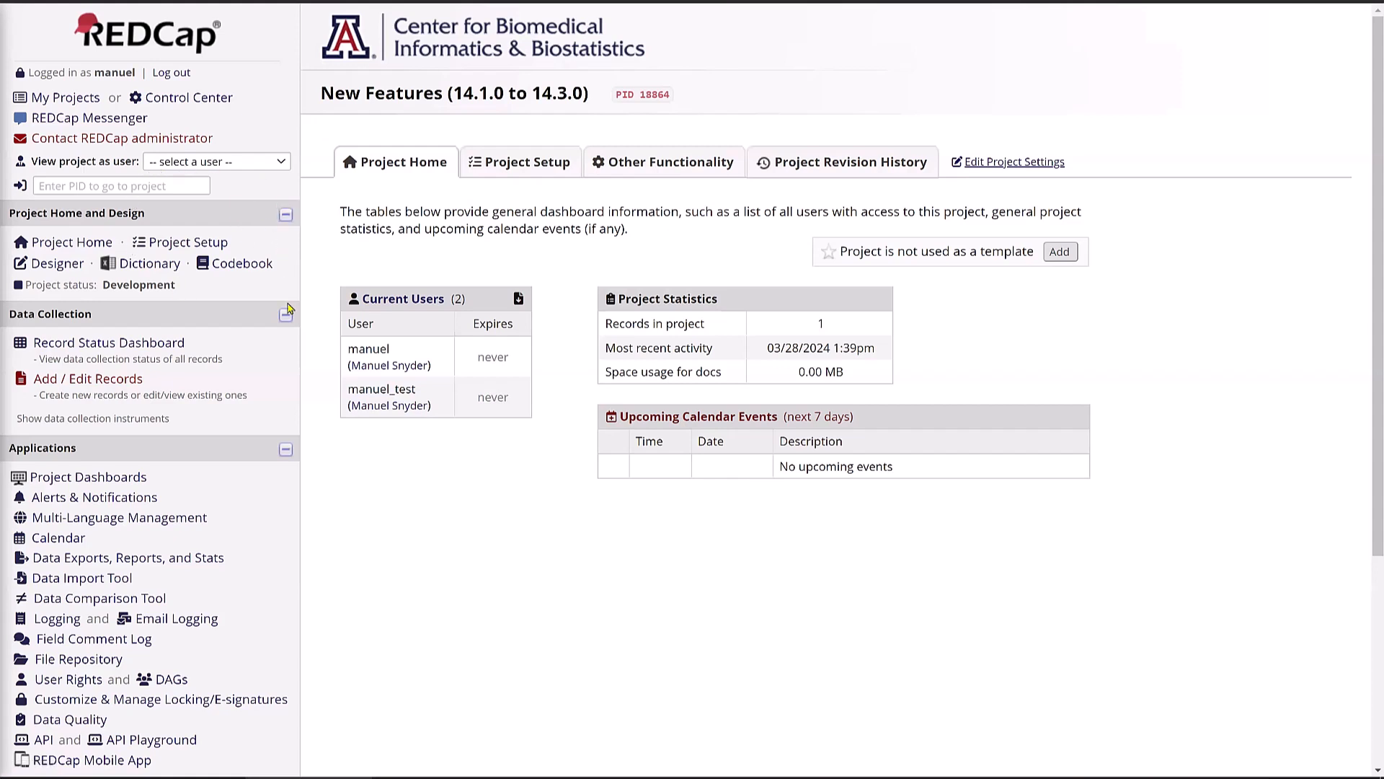
click(72, 680)
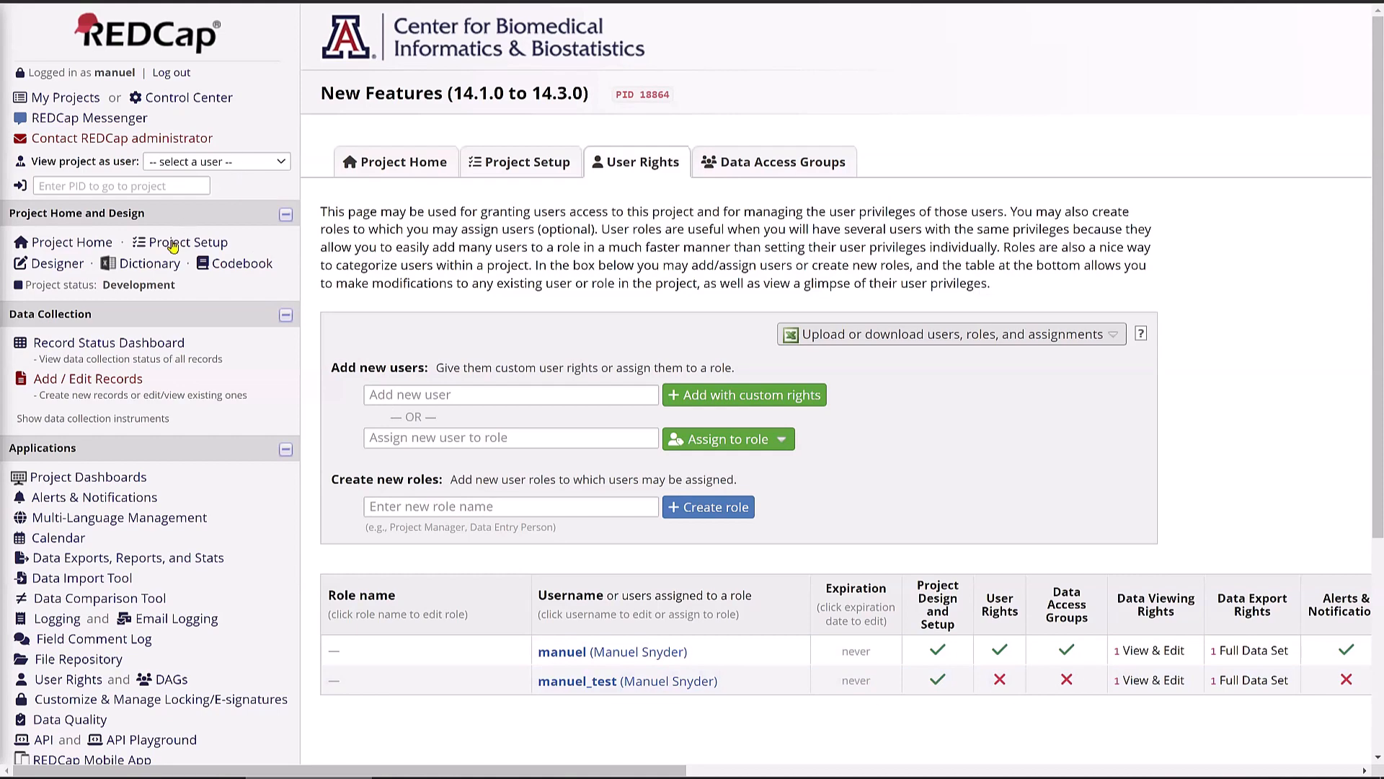
click(72, 242)
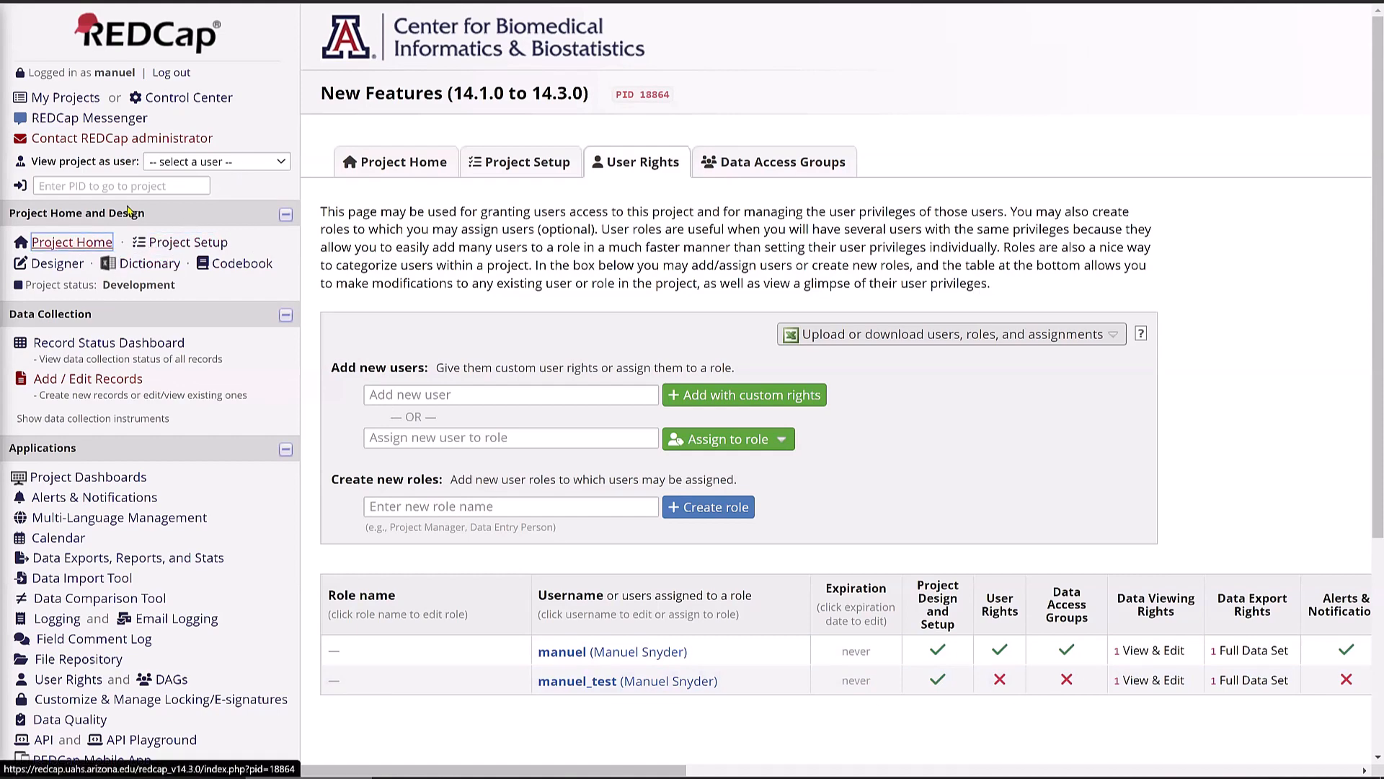
- Pick the test user in 'View project as user' and dismiss the confirmation alert
click(230, 165)
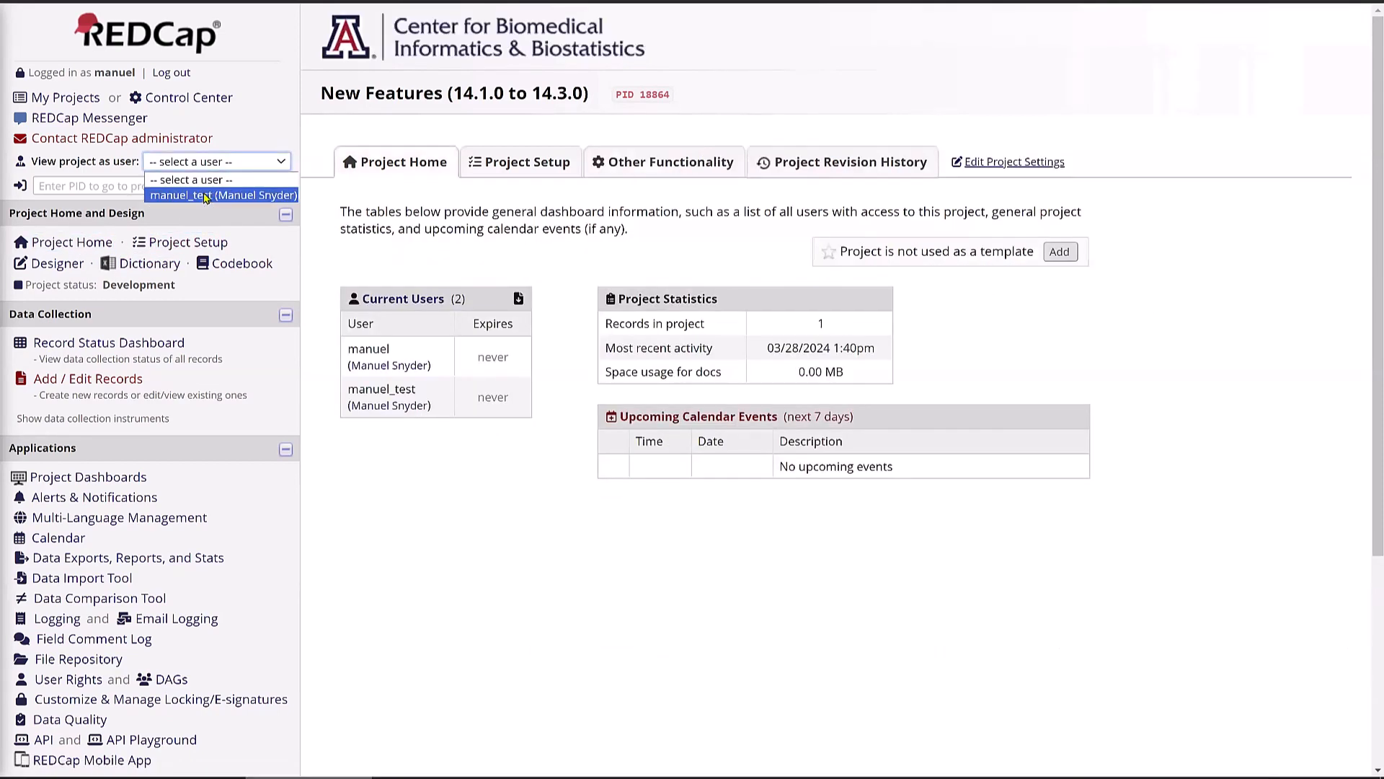
click(15, 165)
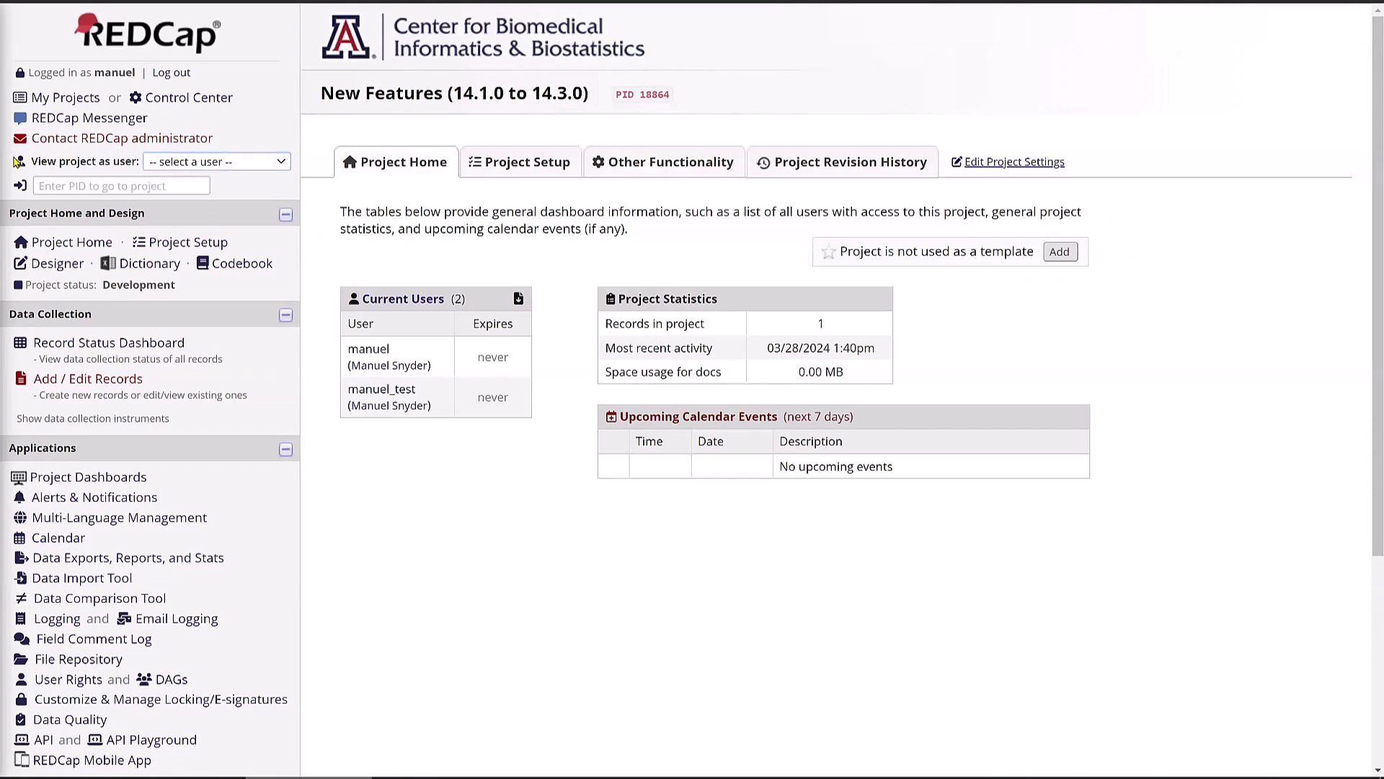
drag(35, 162, 146, 164)
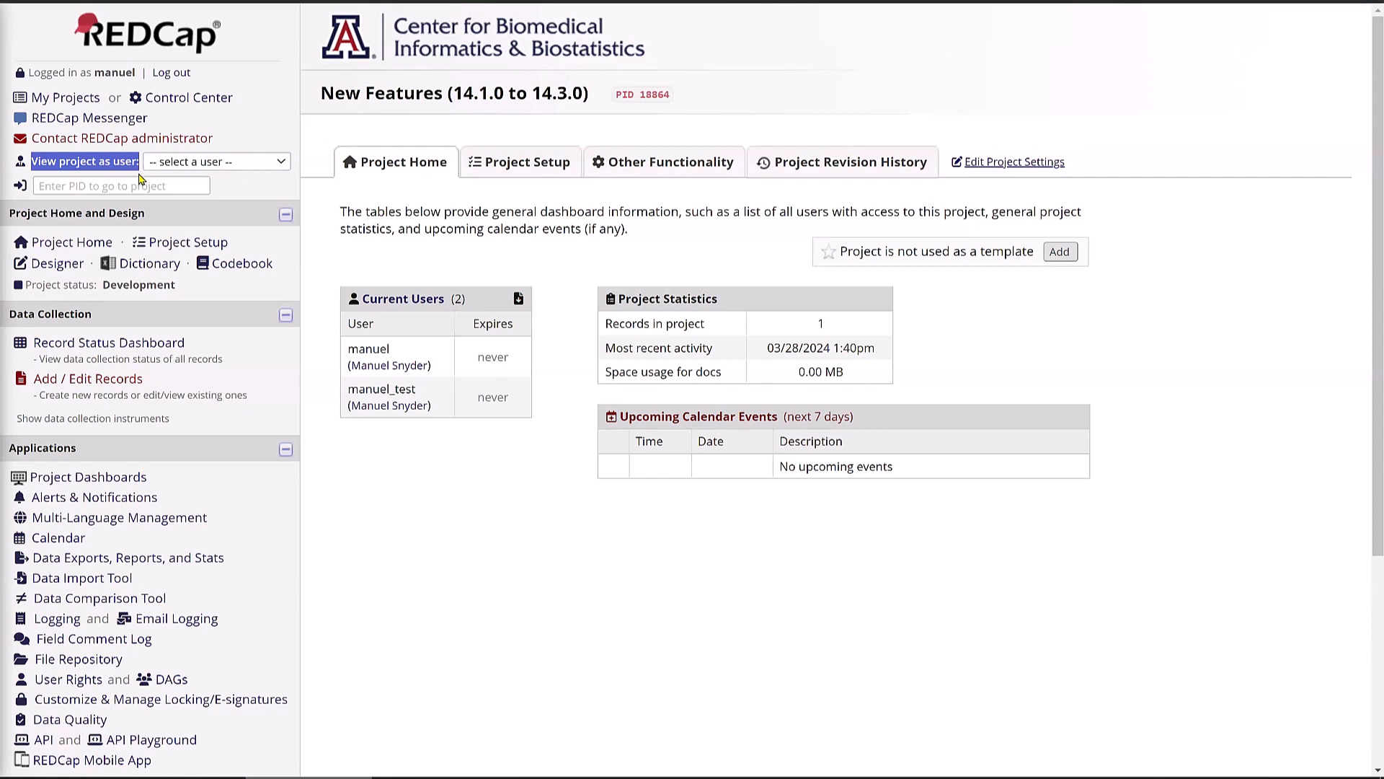
click(99, 196)
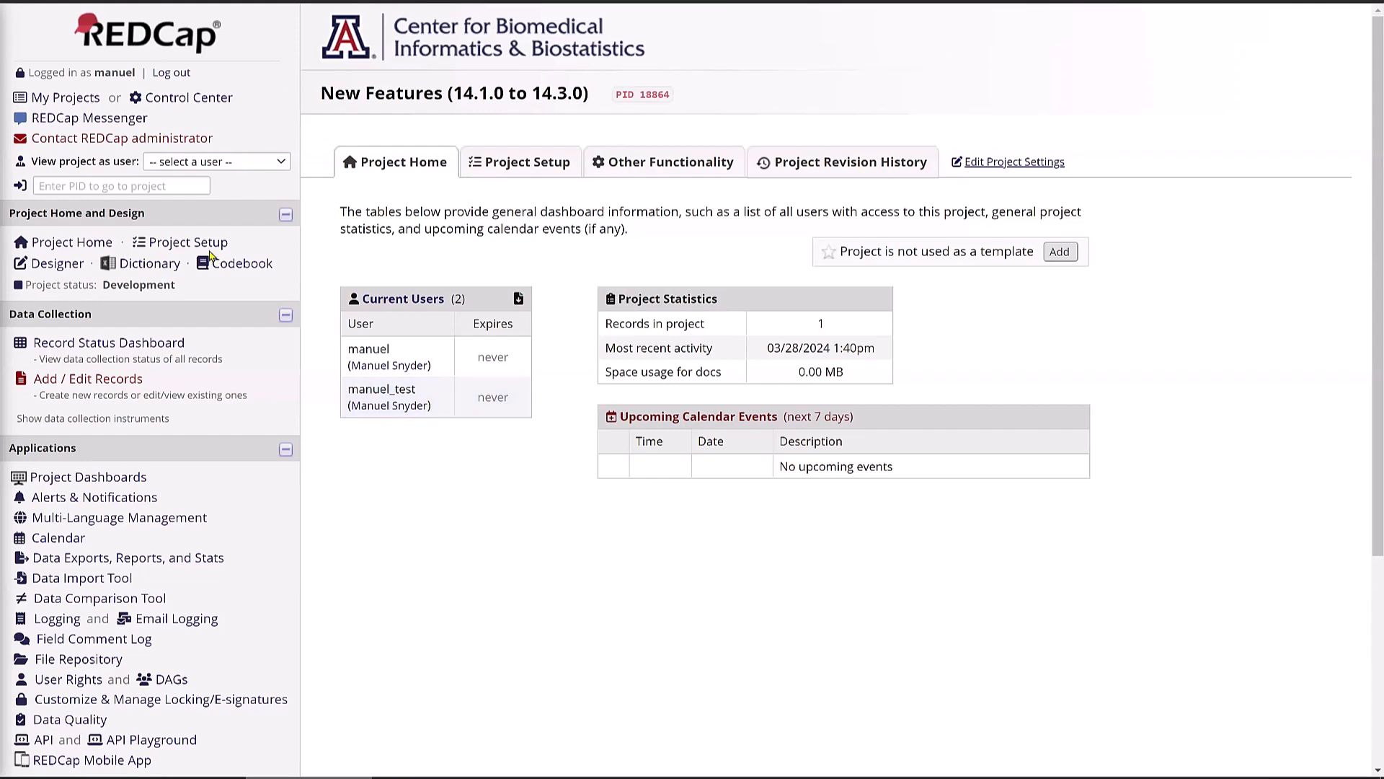
click(101, 379)
click(220, 162)
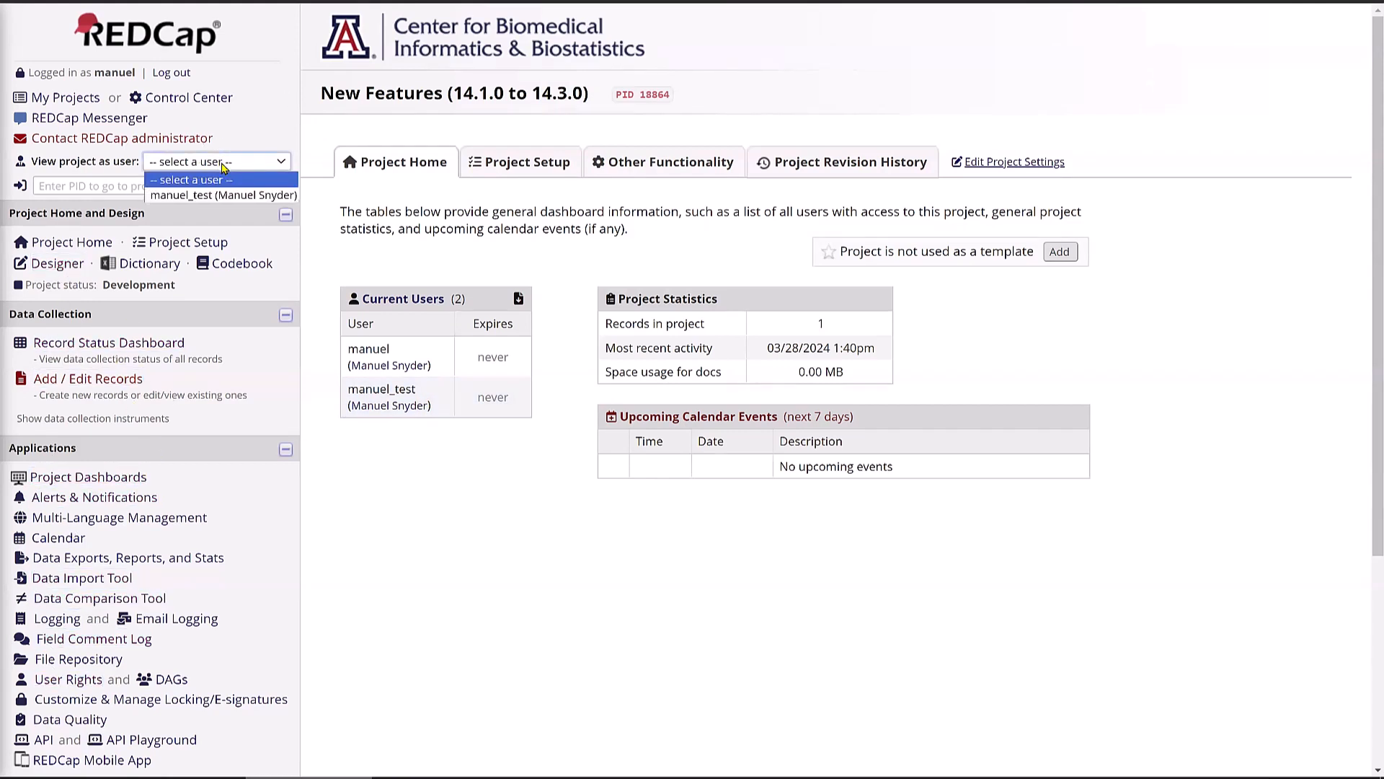
click(223, 202)
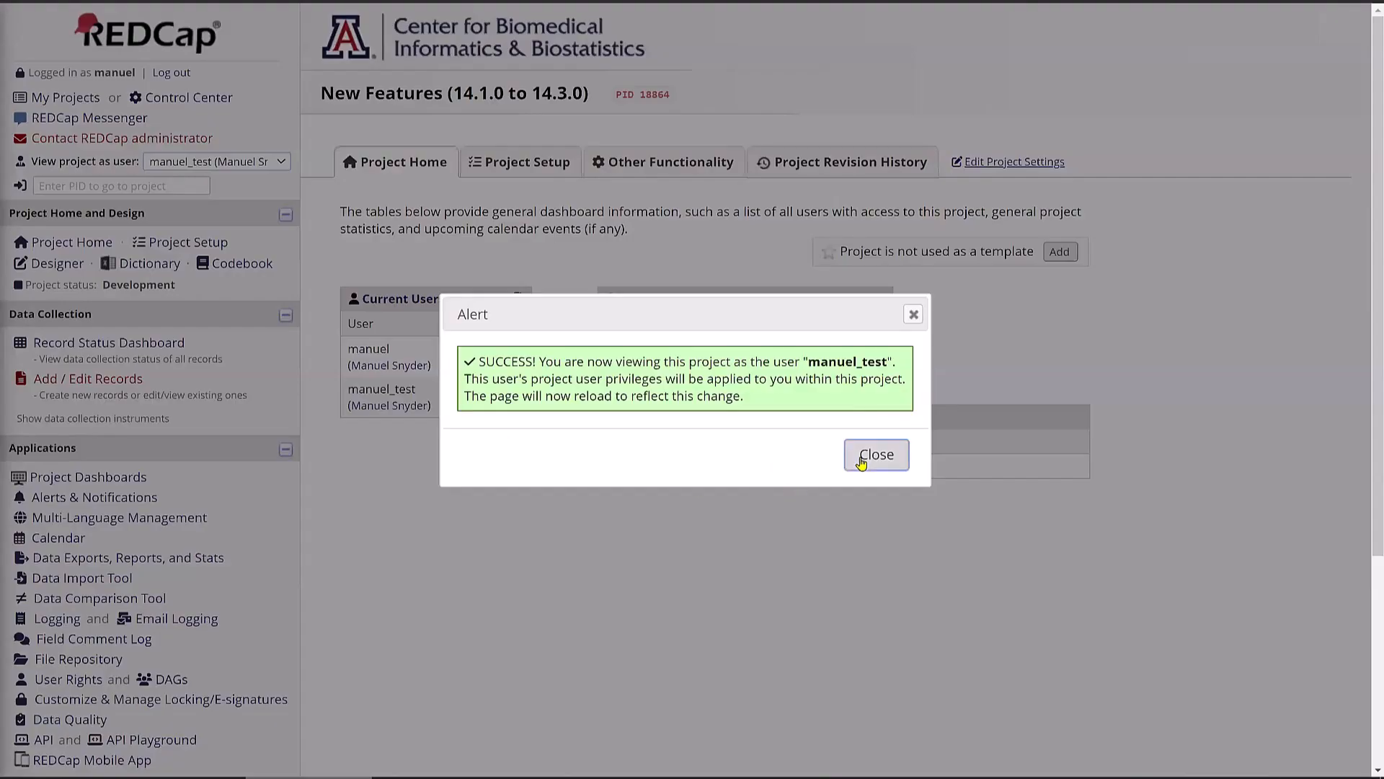
click(876, 454)
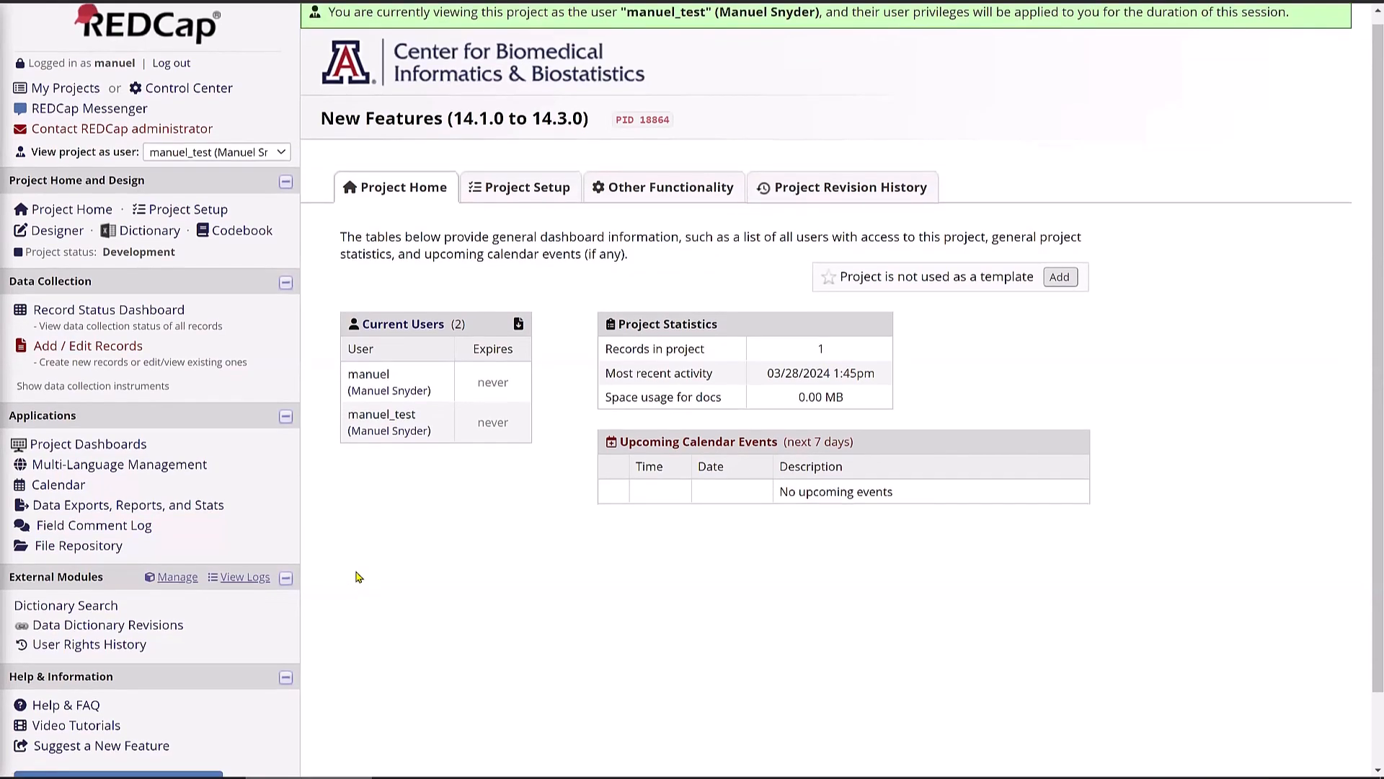
- Switch 'View project as user' to '[Stop viewing as user]' and close the confirmation
scroll(364, 584, down, 1)
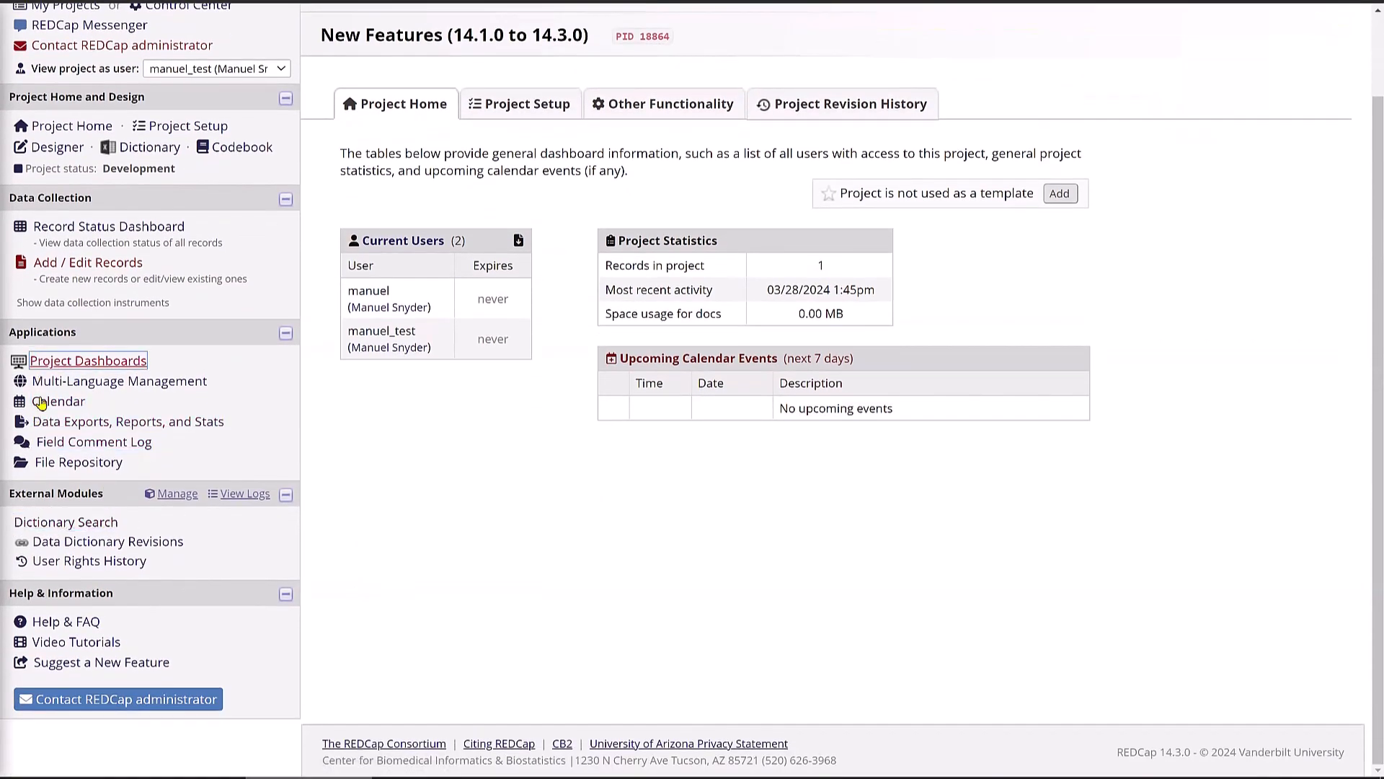
click(49, 470)
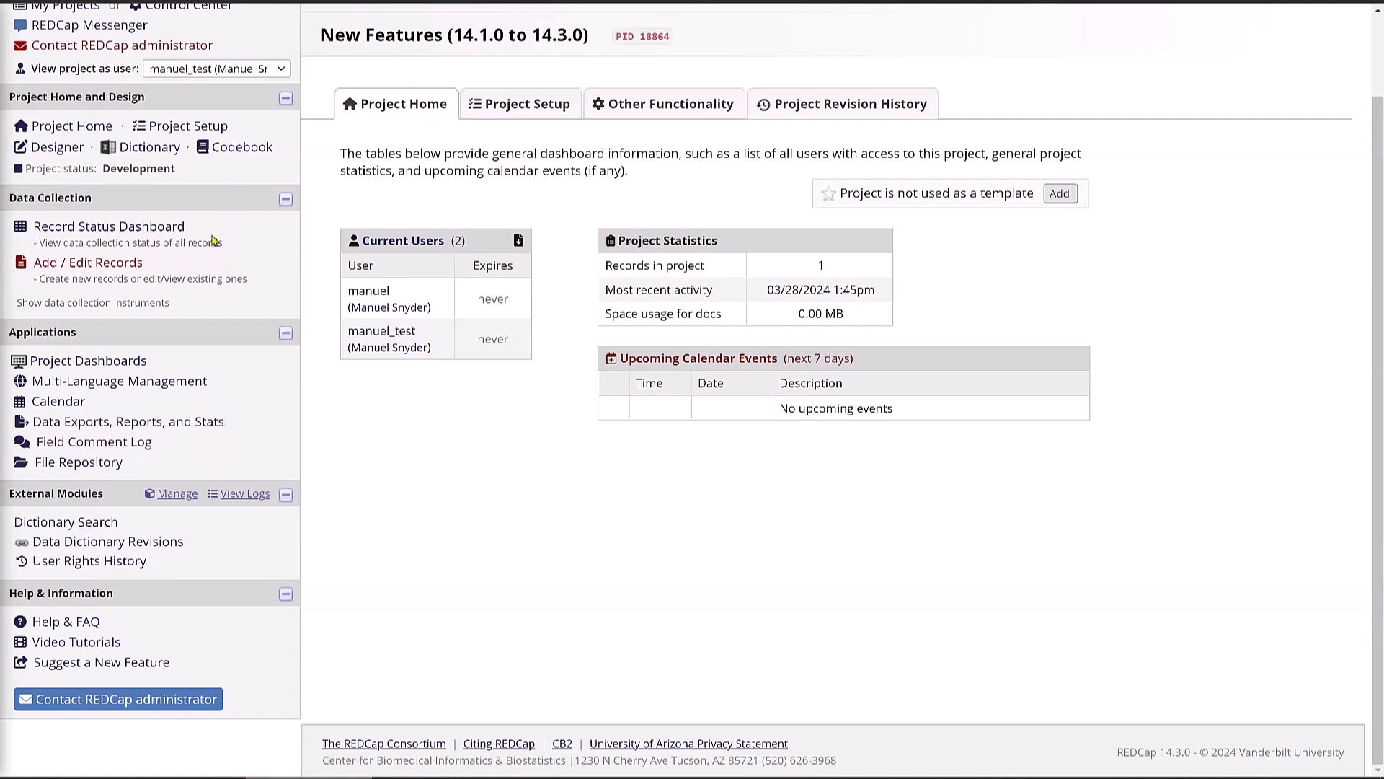
click(281, 74)
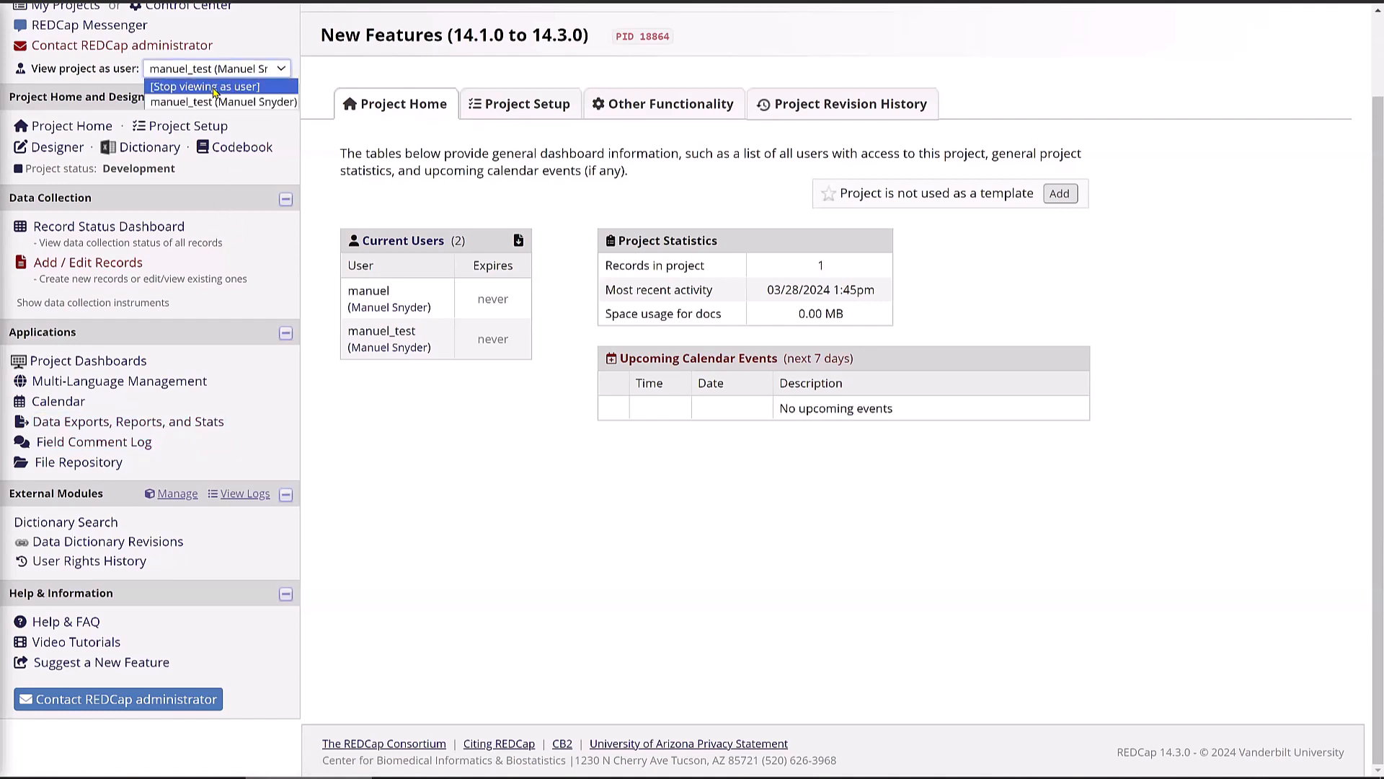
click(214, 85)
click(888, 459)
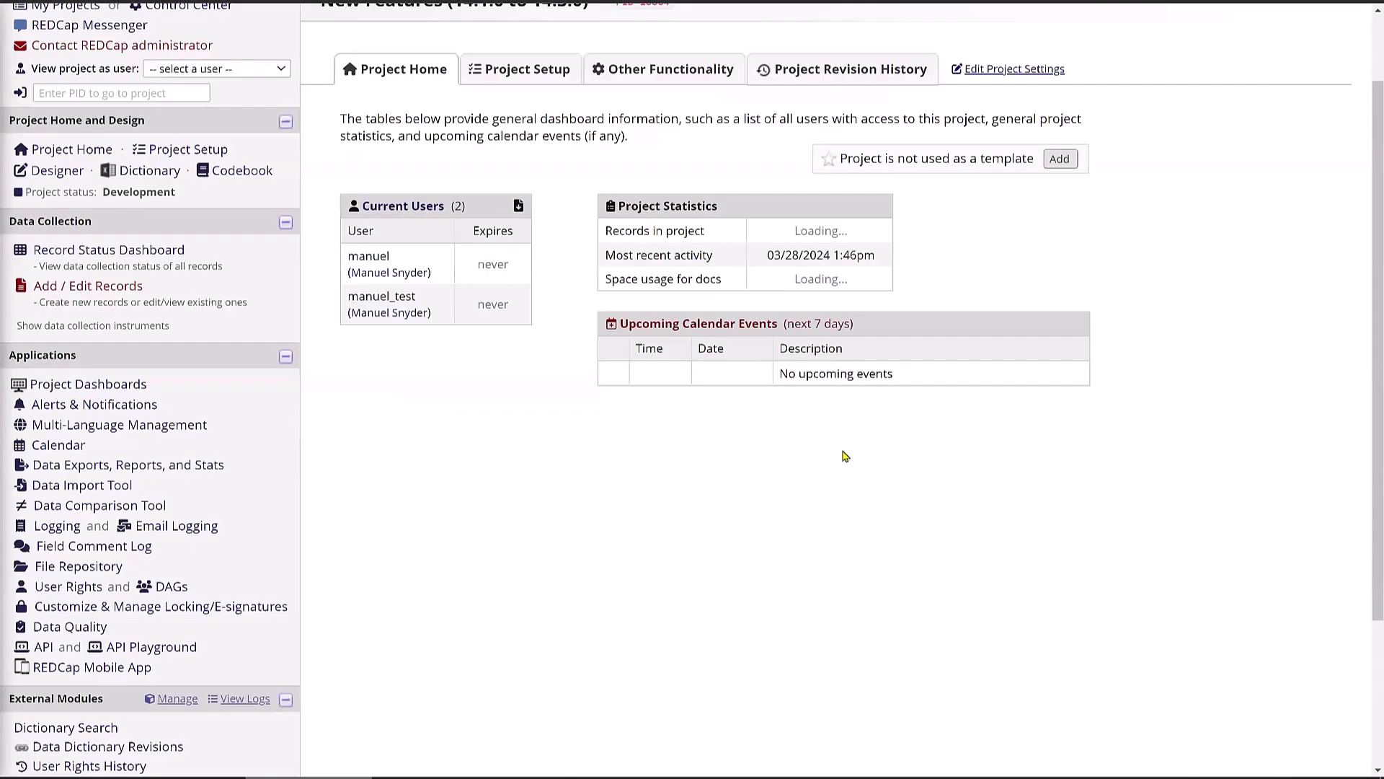
- Open the test user's privilege editor from the User Rights page
click(62, 591)
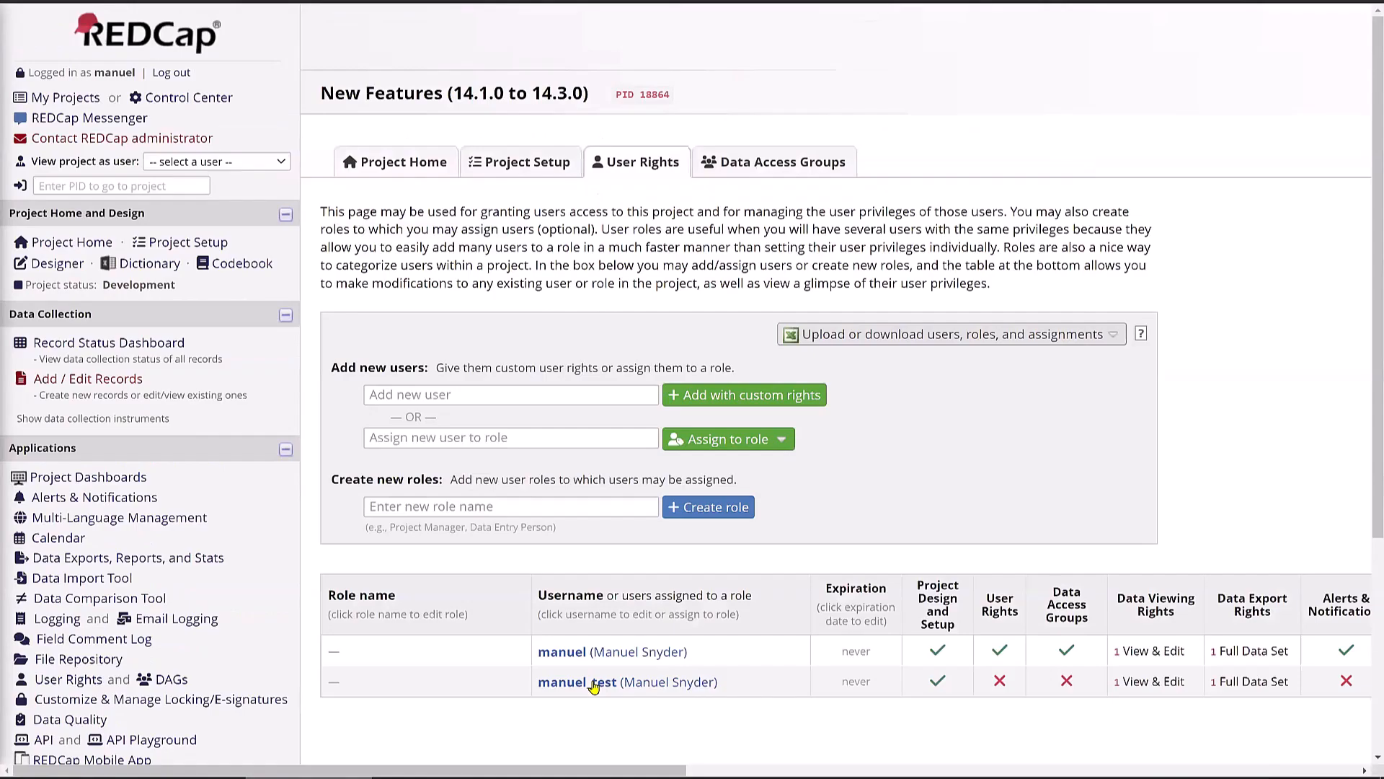
click(595, 683)
click(760, 685)
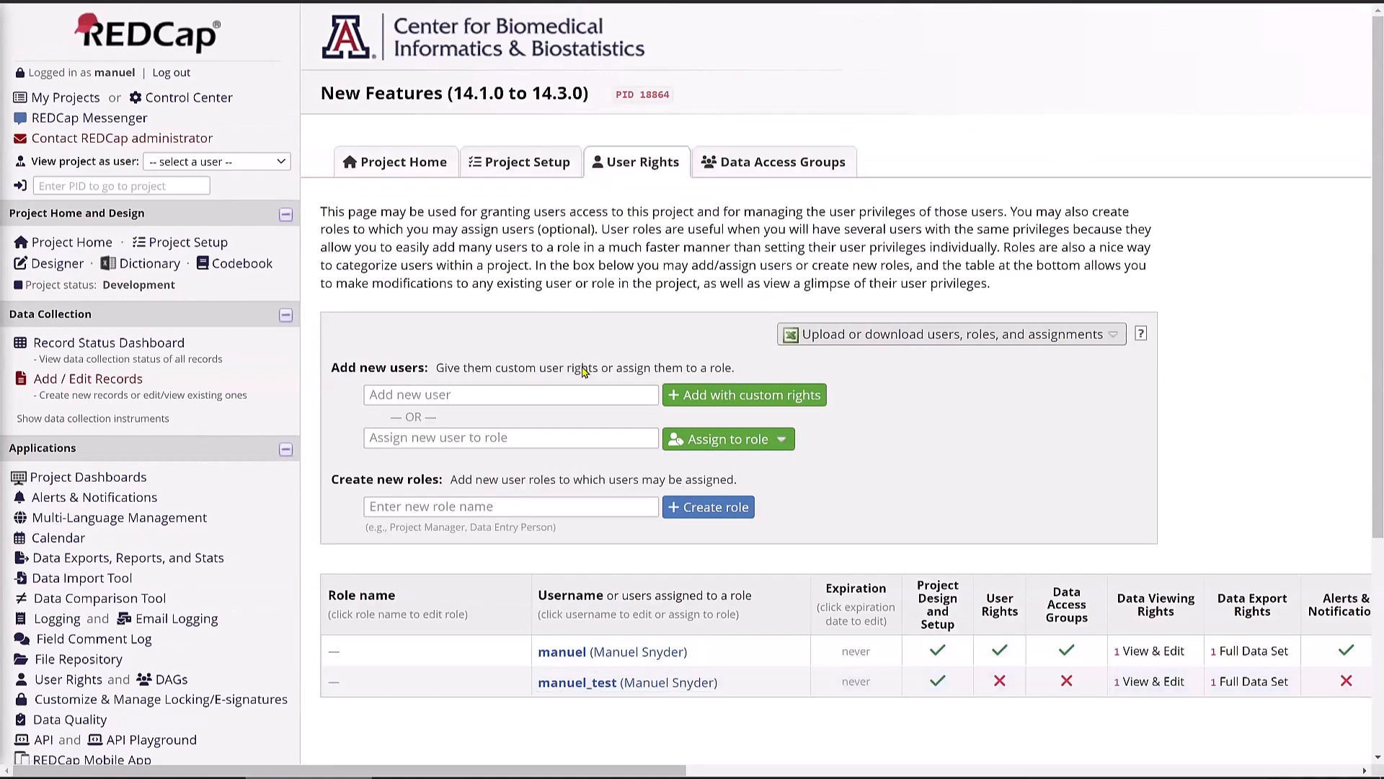
scroll(465, 540, down, 4)
scroll(463, 540, up, 3)
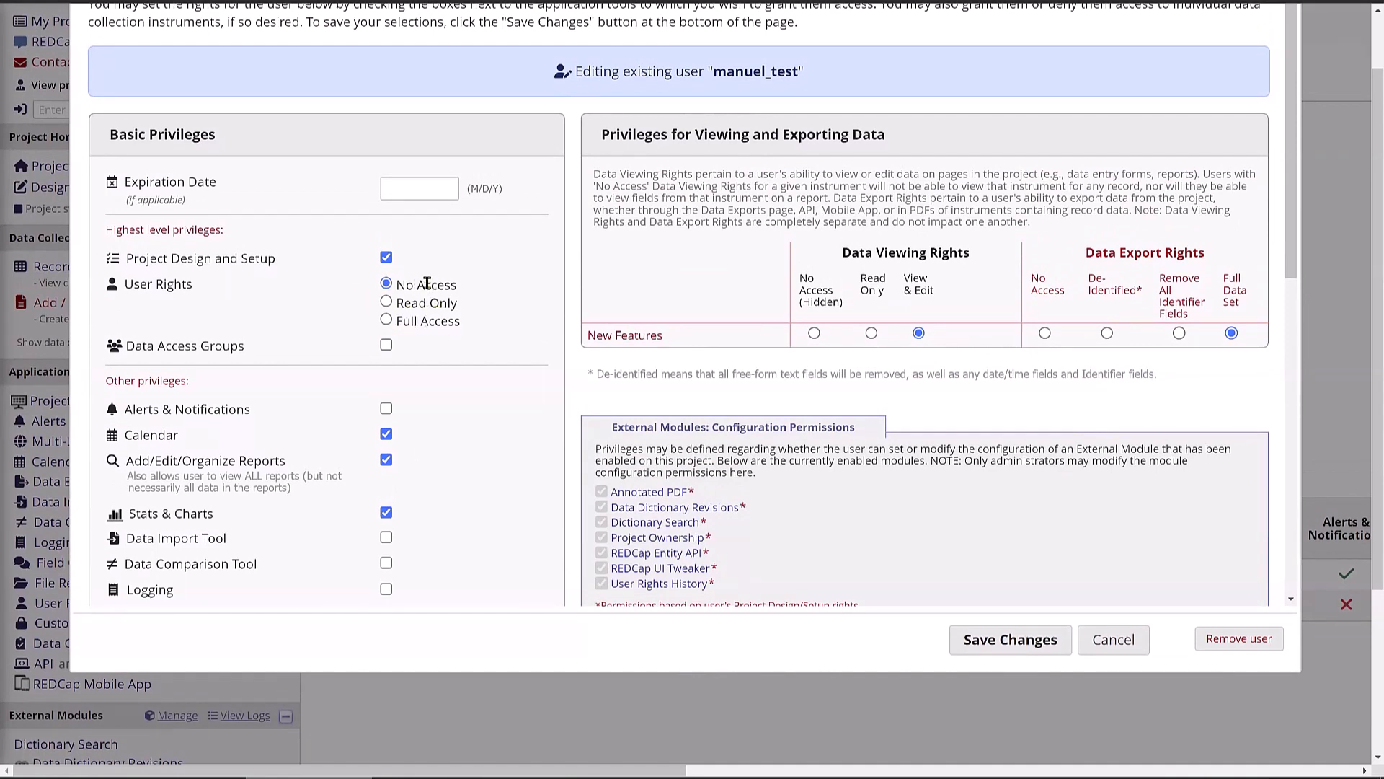
- Give the test user Read Only User Rights access and save the change
click(387, 302)
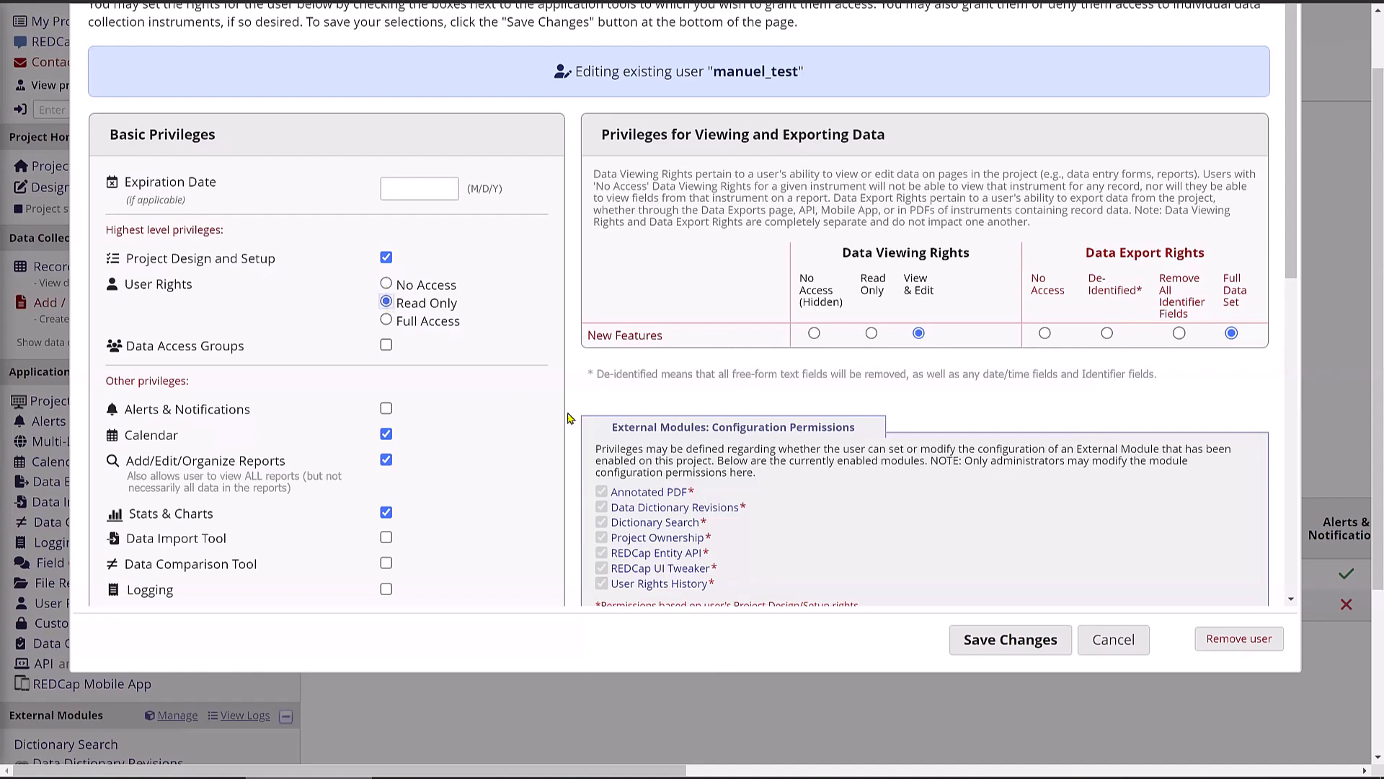
click(985, 643)
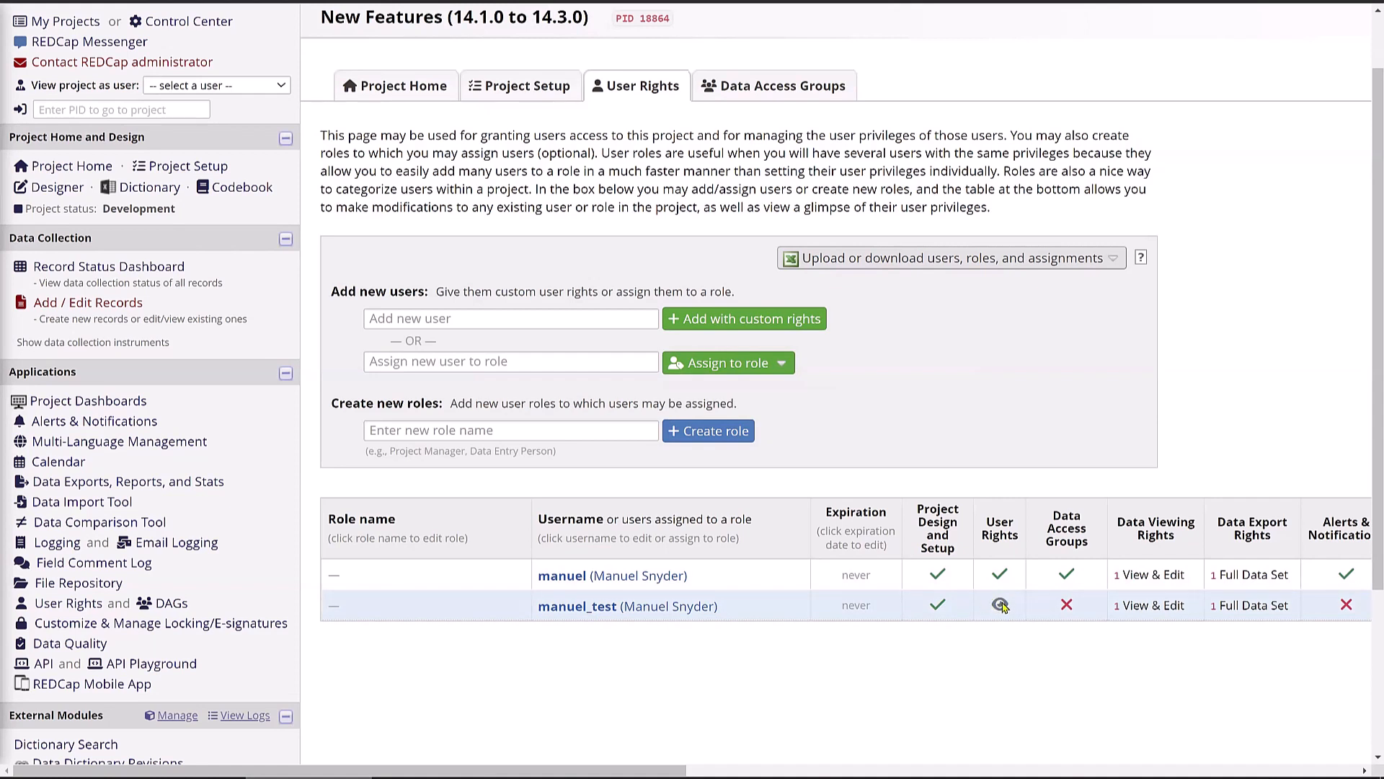
- Switch to viewing as the test user and reload the read-only User Rights page
click(191, 85)
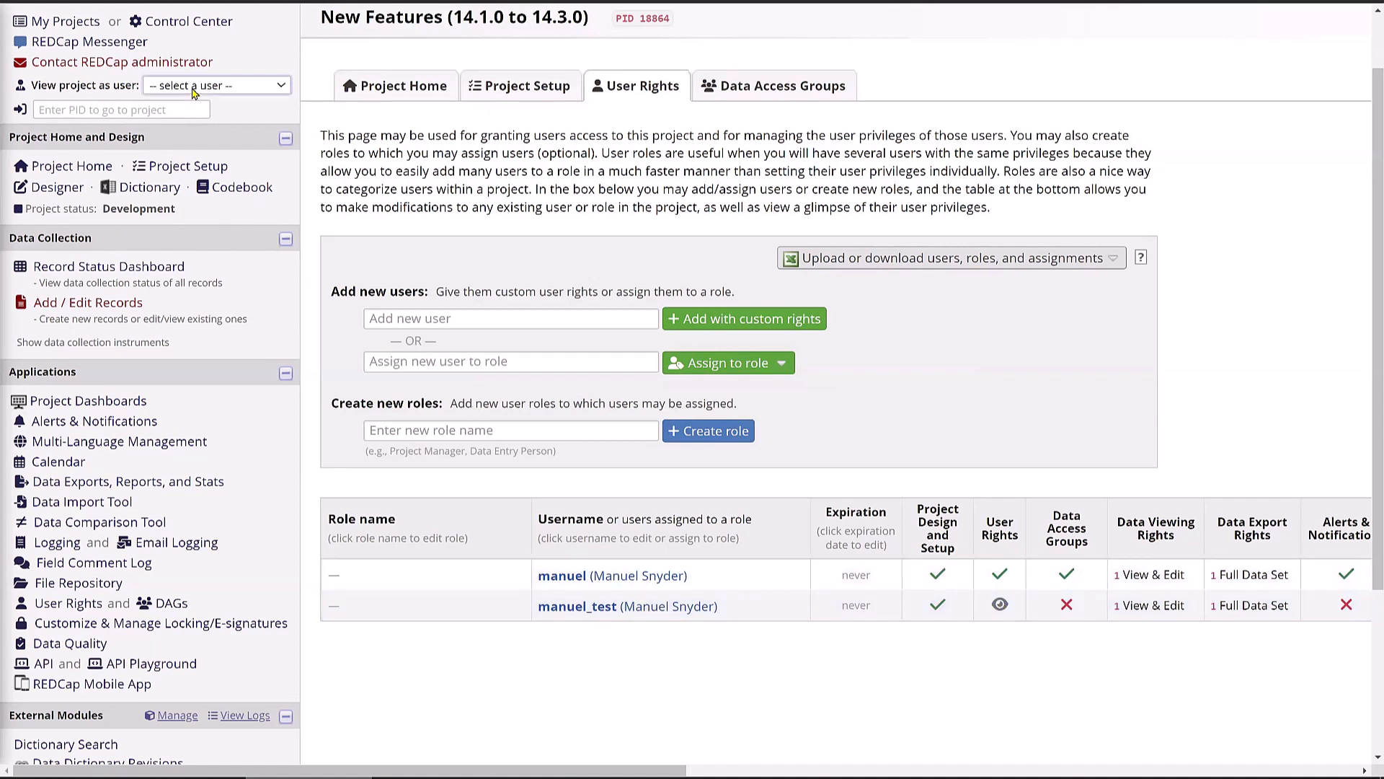
click(185, 117)
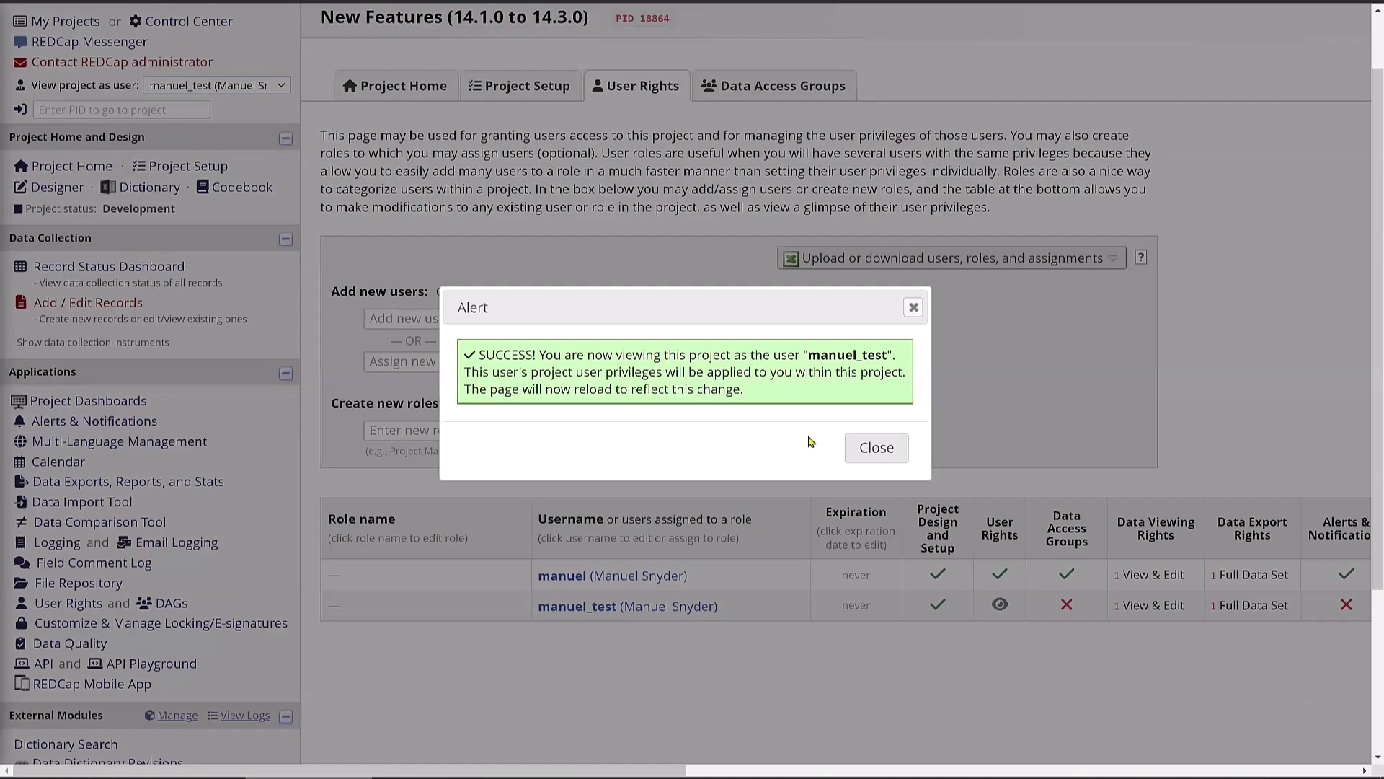
click(874, 448)
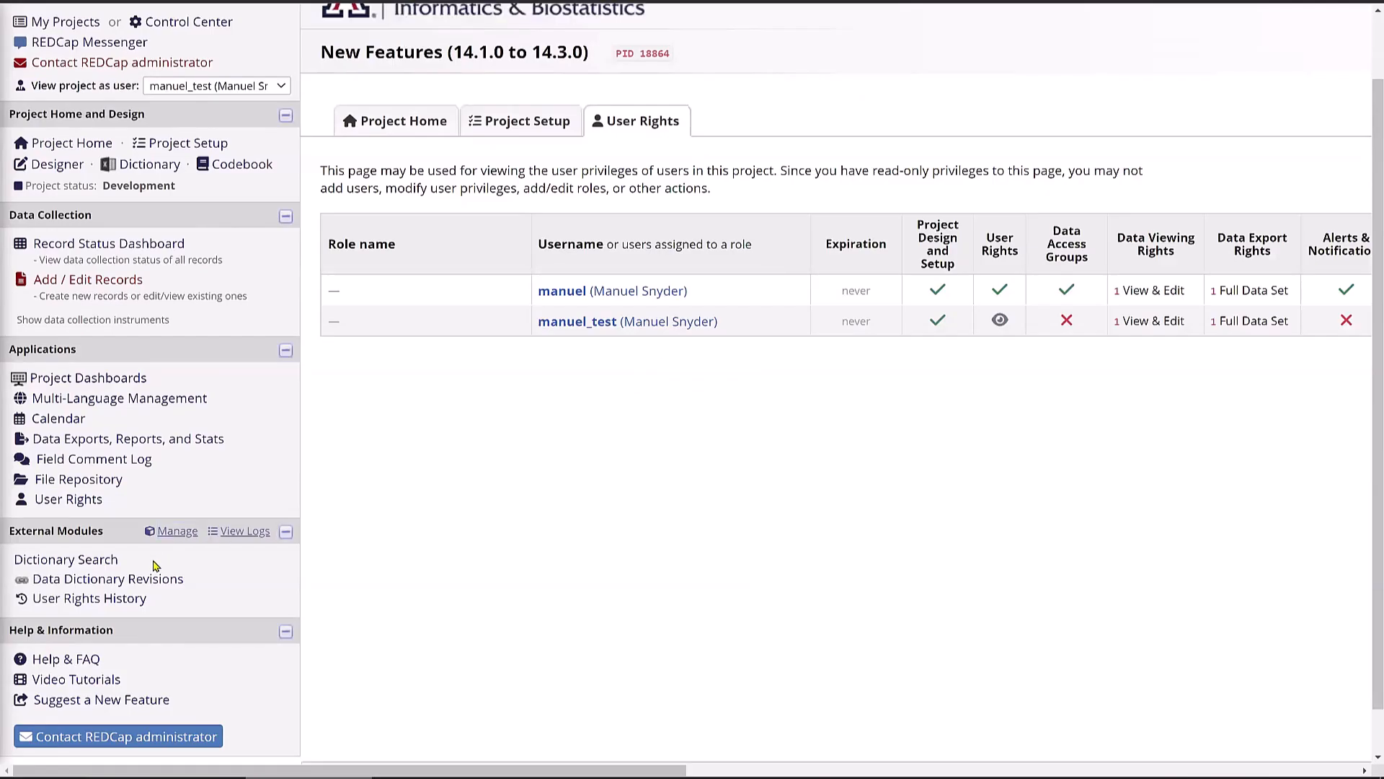
click(68, 501)
scroll(939, 768, right, 6)
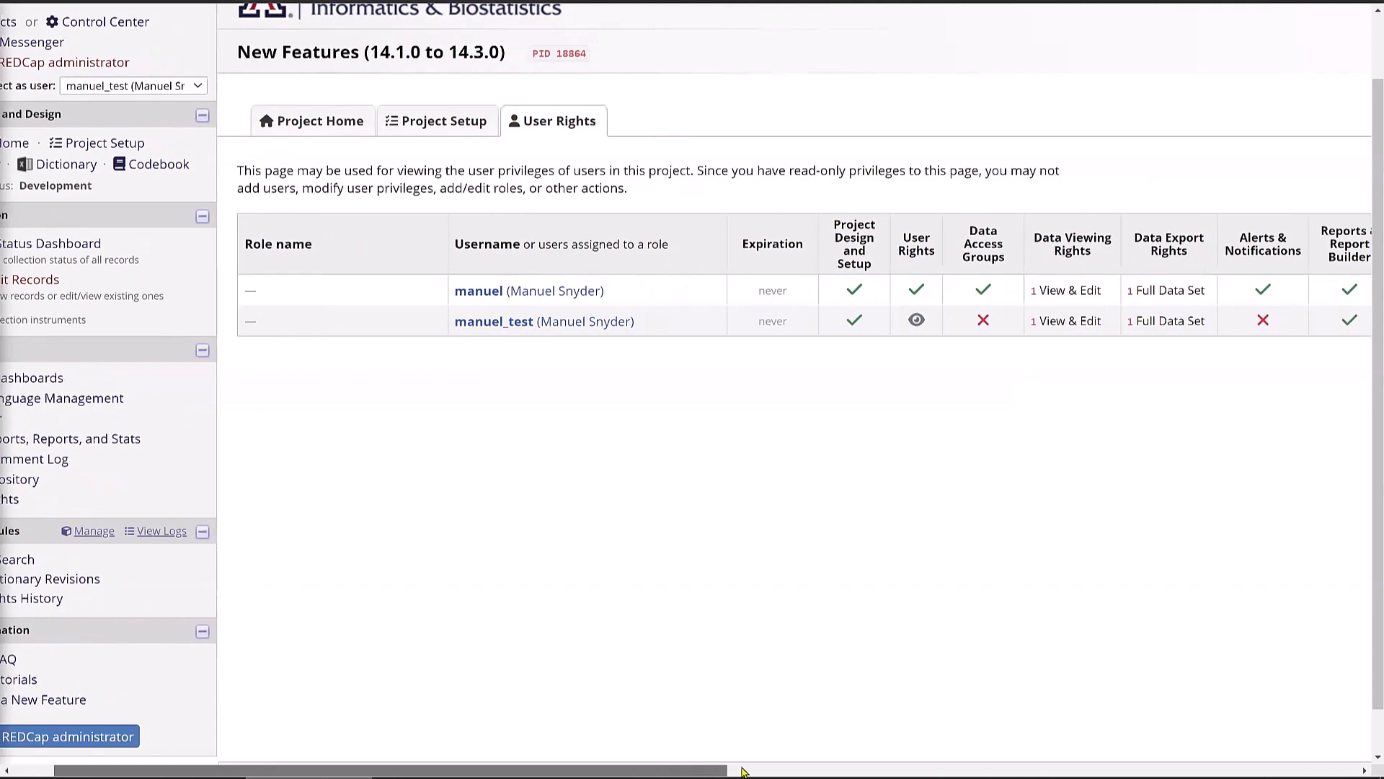
scroll(939, 769, right, 5)
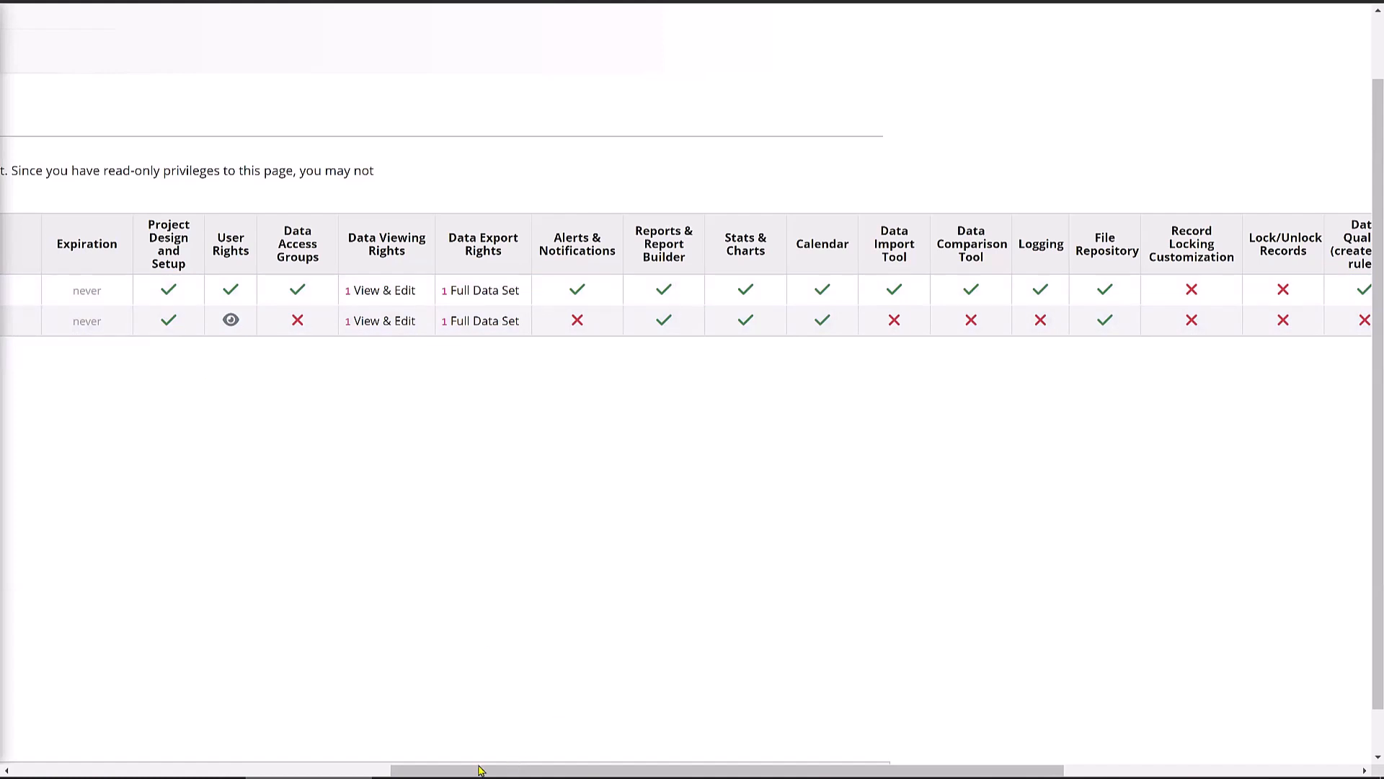
drag(401, 768, 12, 752)
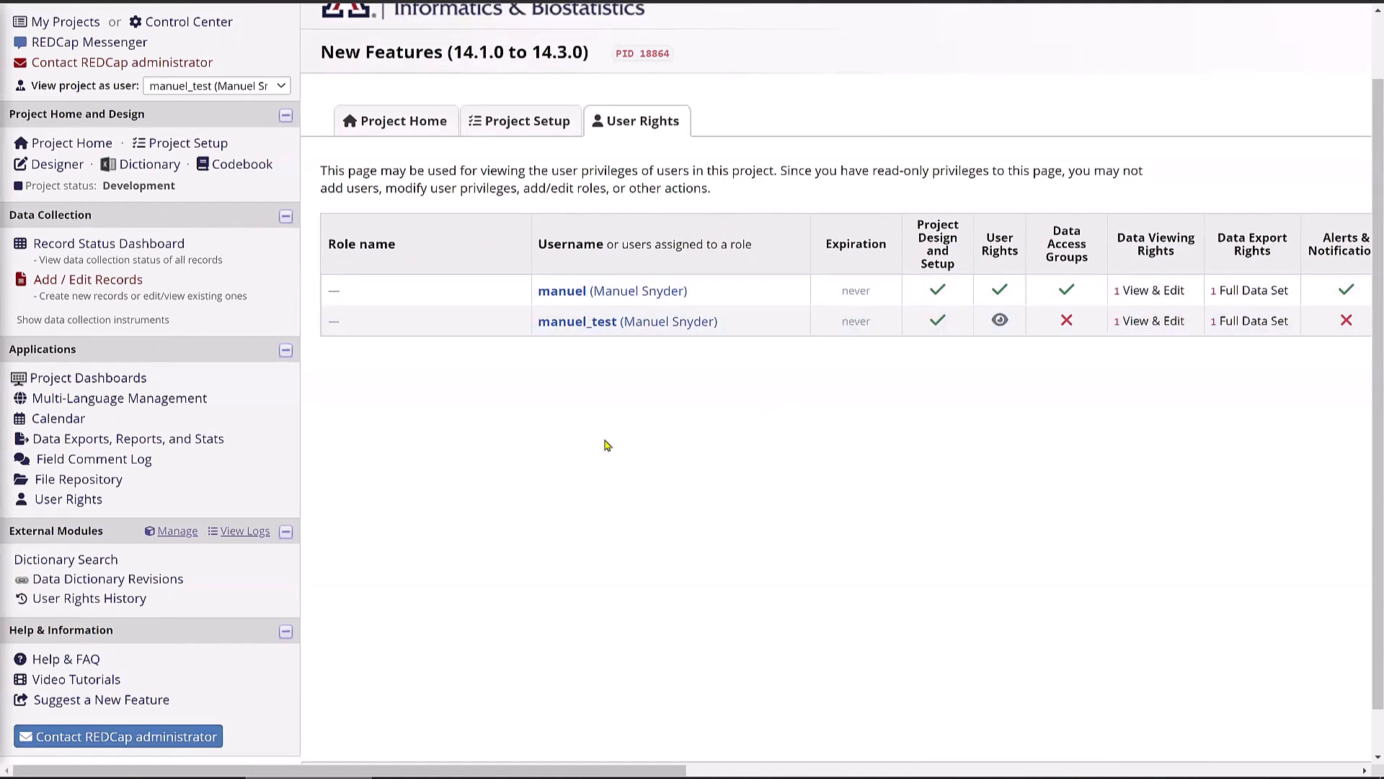
- Choose '[Stop viewing as user]' and close the confirmation to restore full privileges
click(209, 86)
click(198, 108)
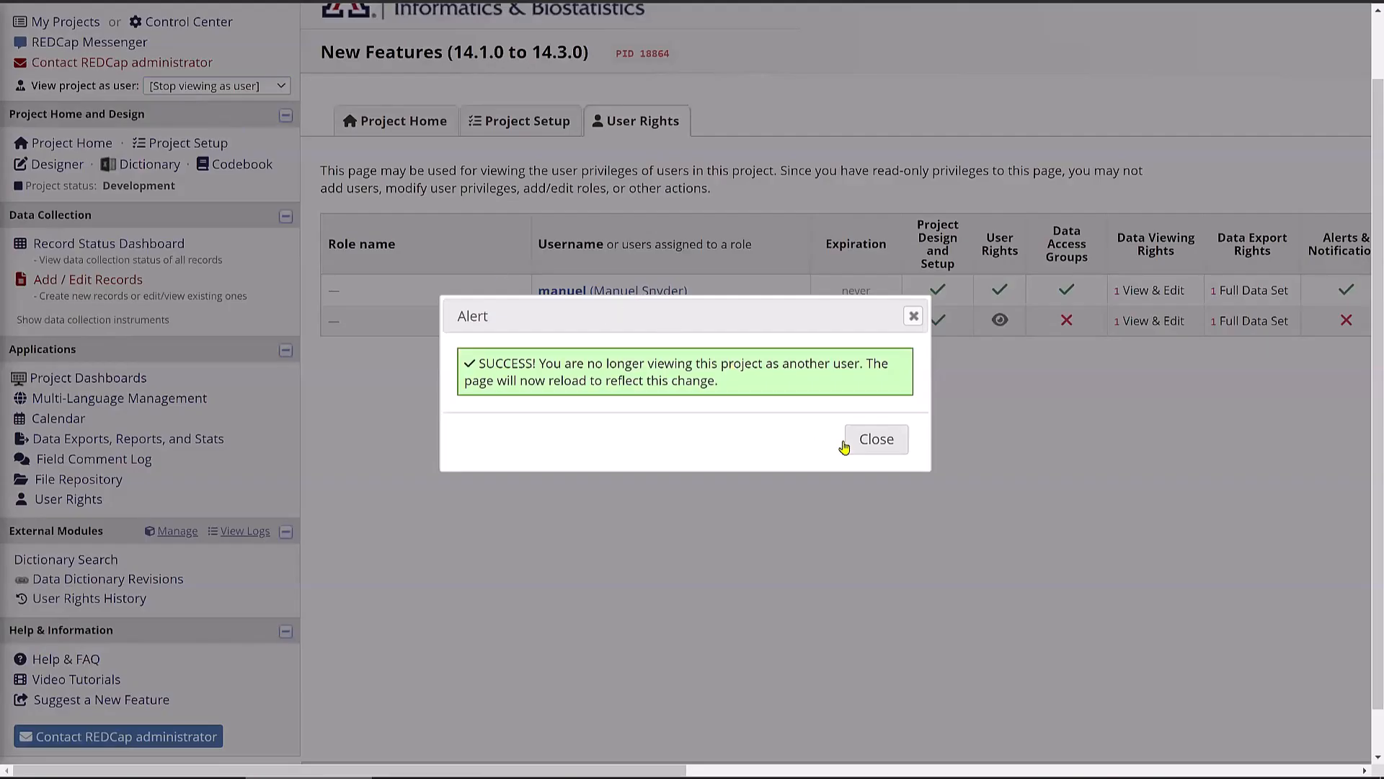
click(865, 438)
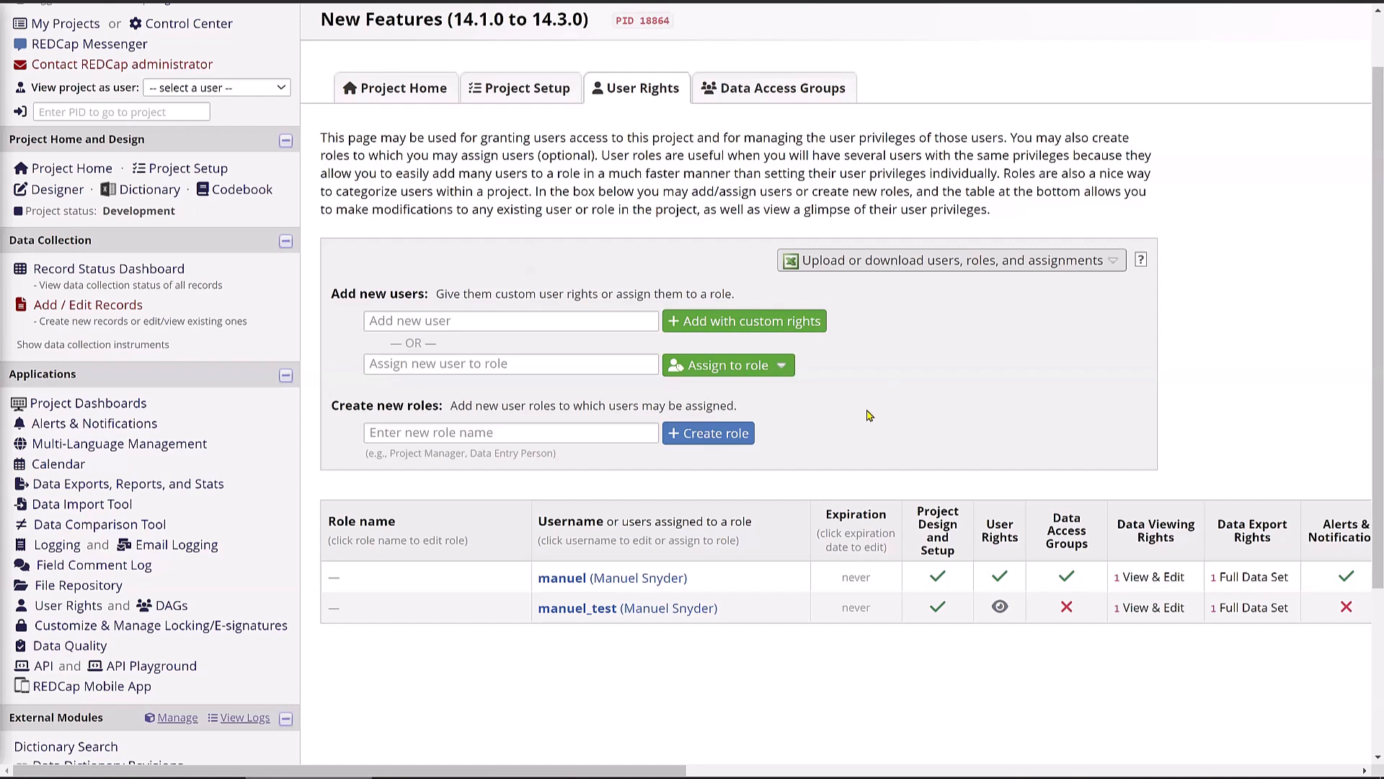
- View the project as the test user and open the User Rights History page
click(227, 90)
click(224, 121)
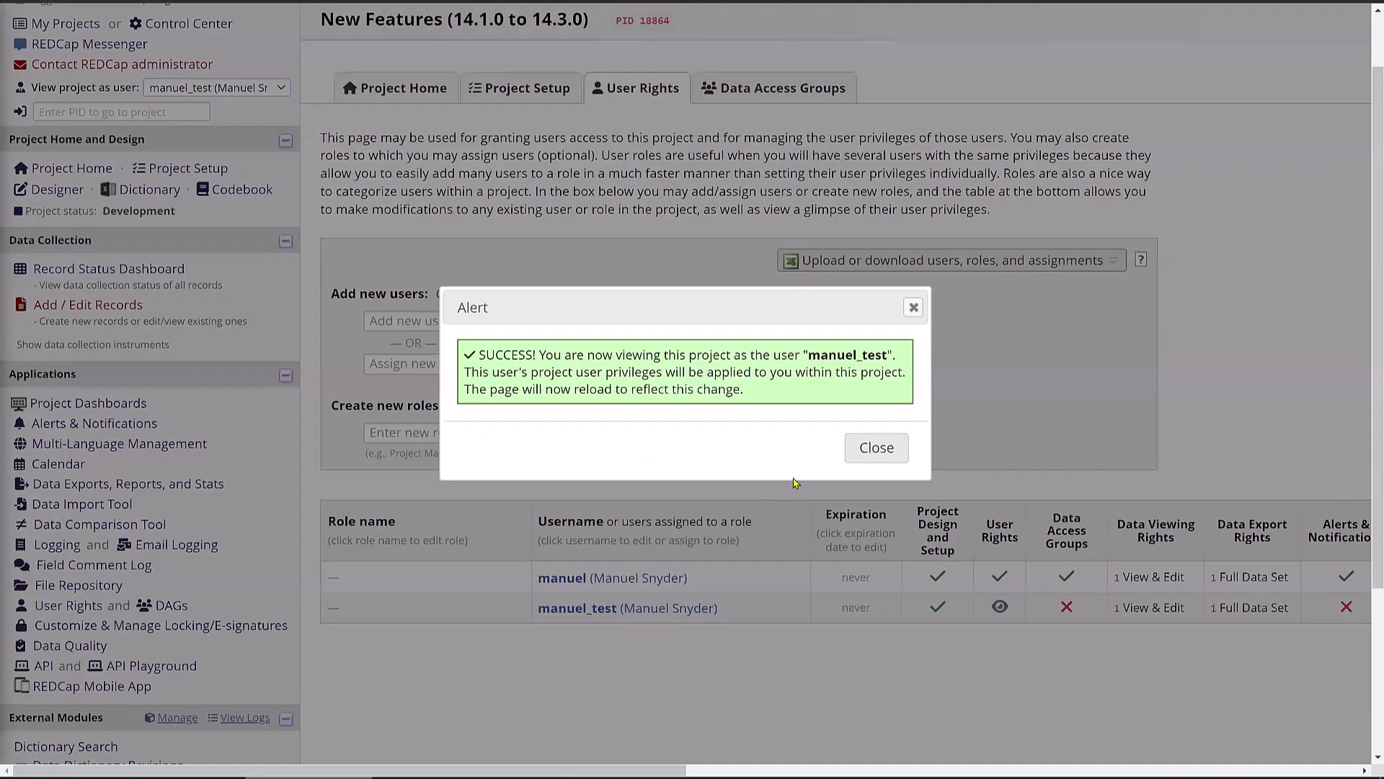
click(874, 447)
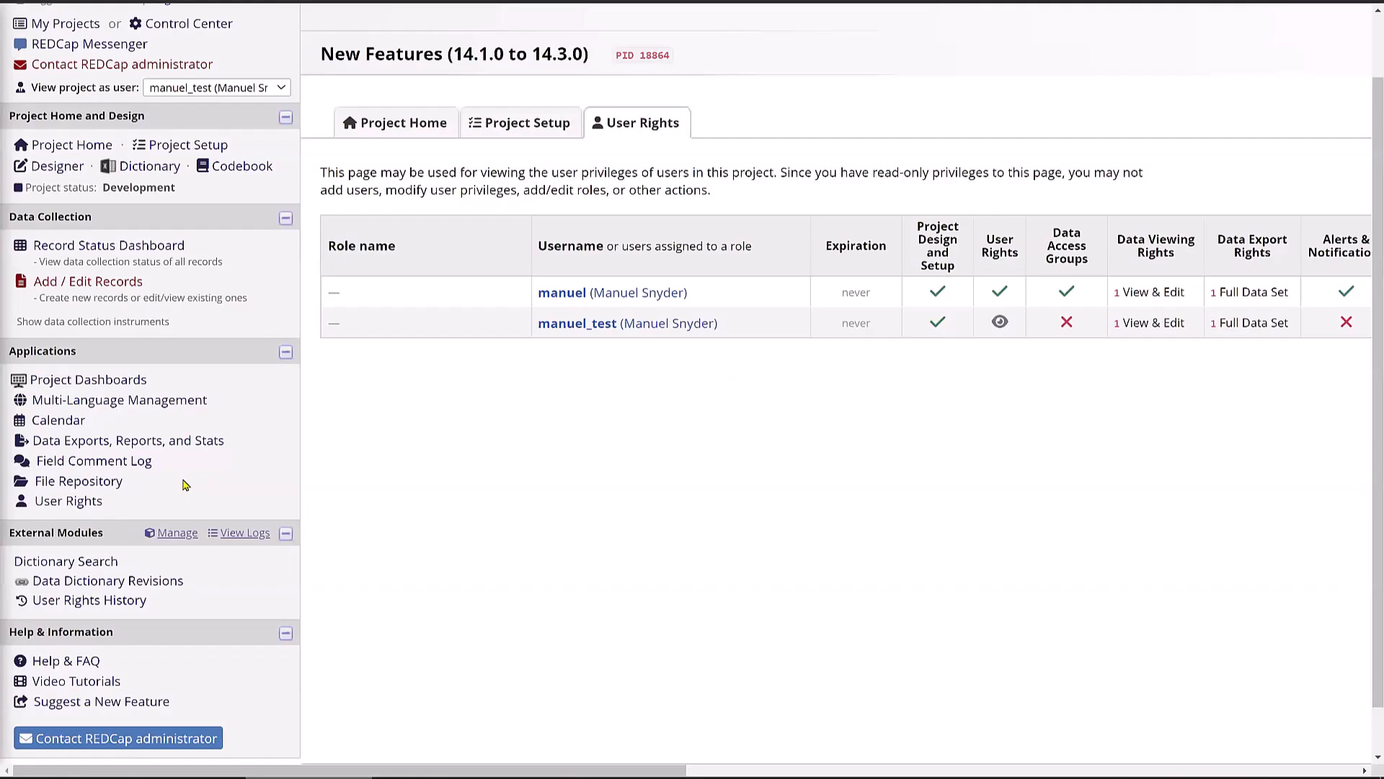
click(90, 607)
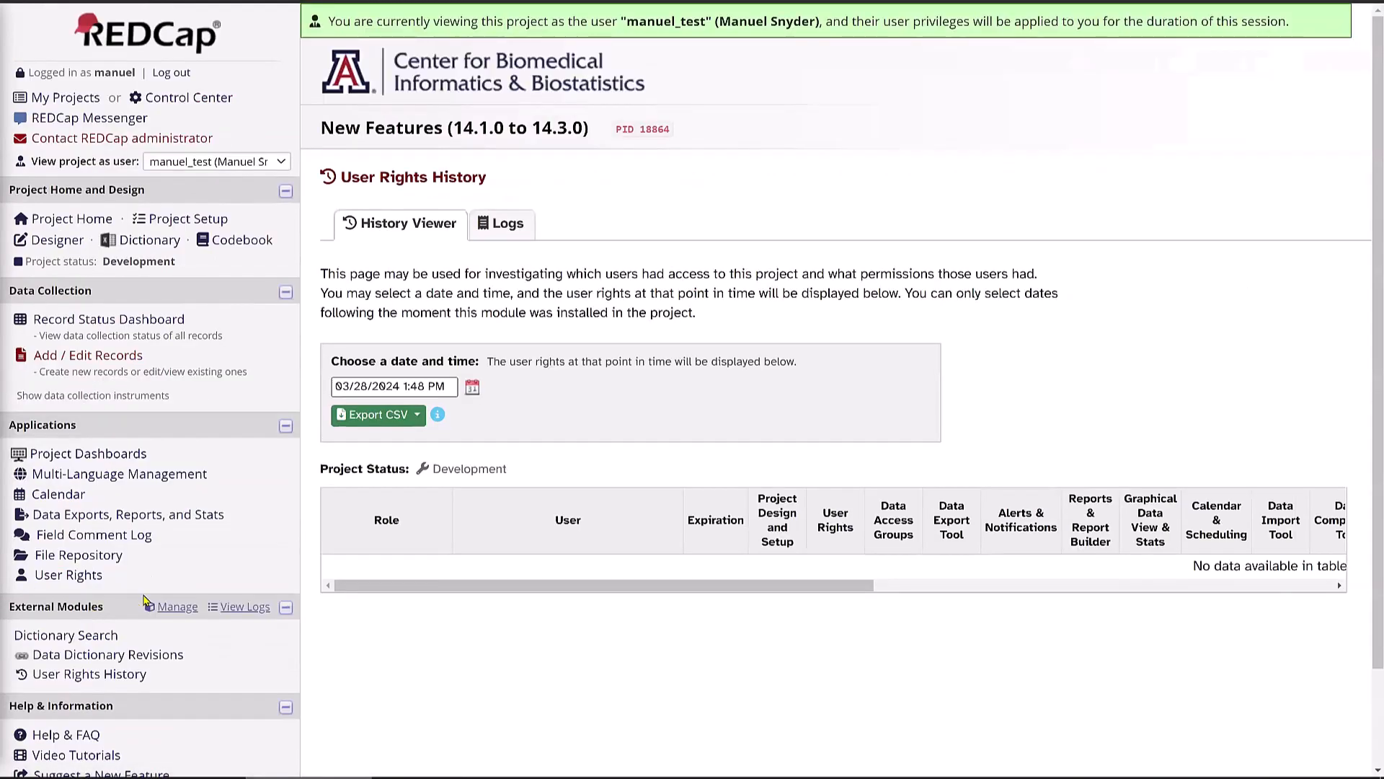
scroll(481, 557, down, 2)
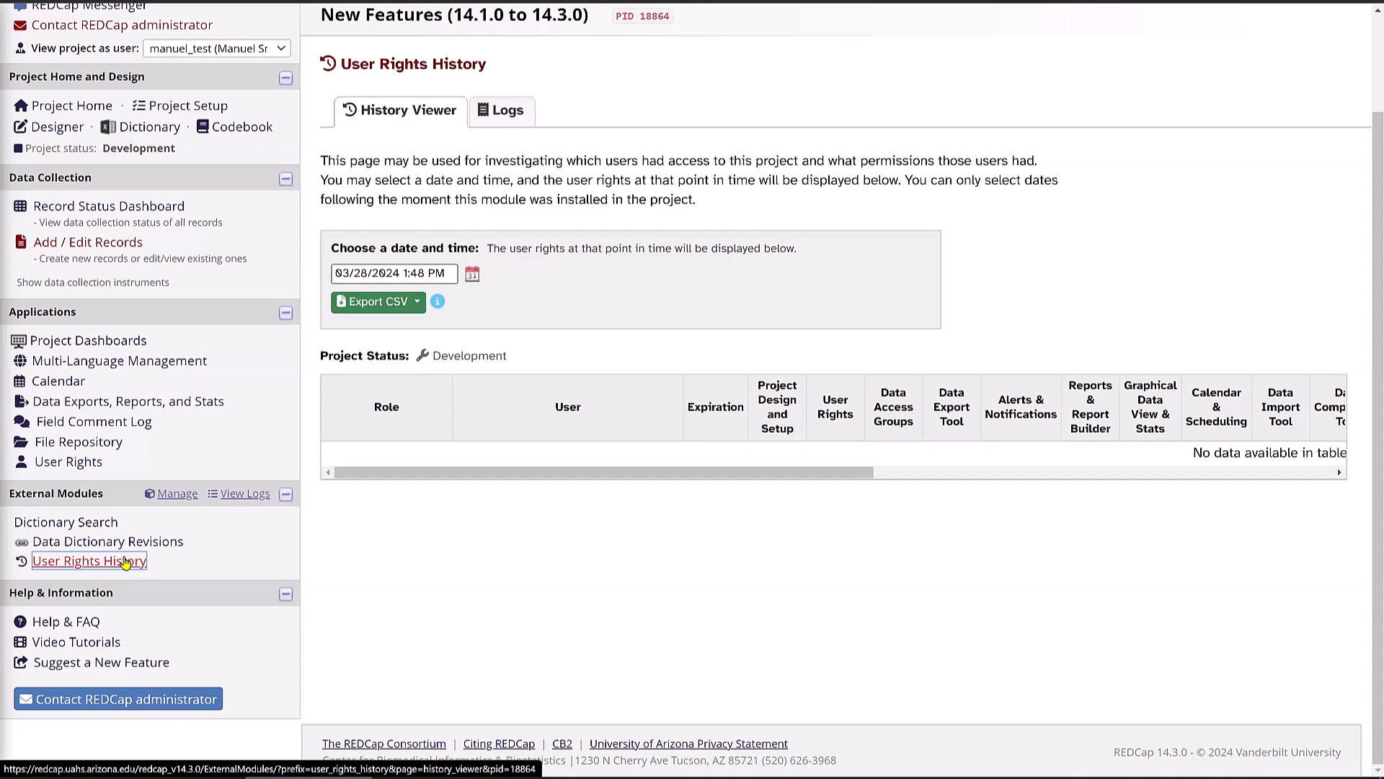
- Choose '[Stop viewing as user]' and close the alert to restore full privileges
click(174, 52)
click(175, 65)
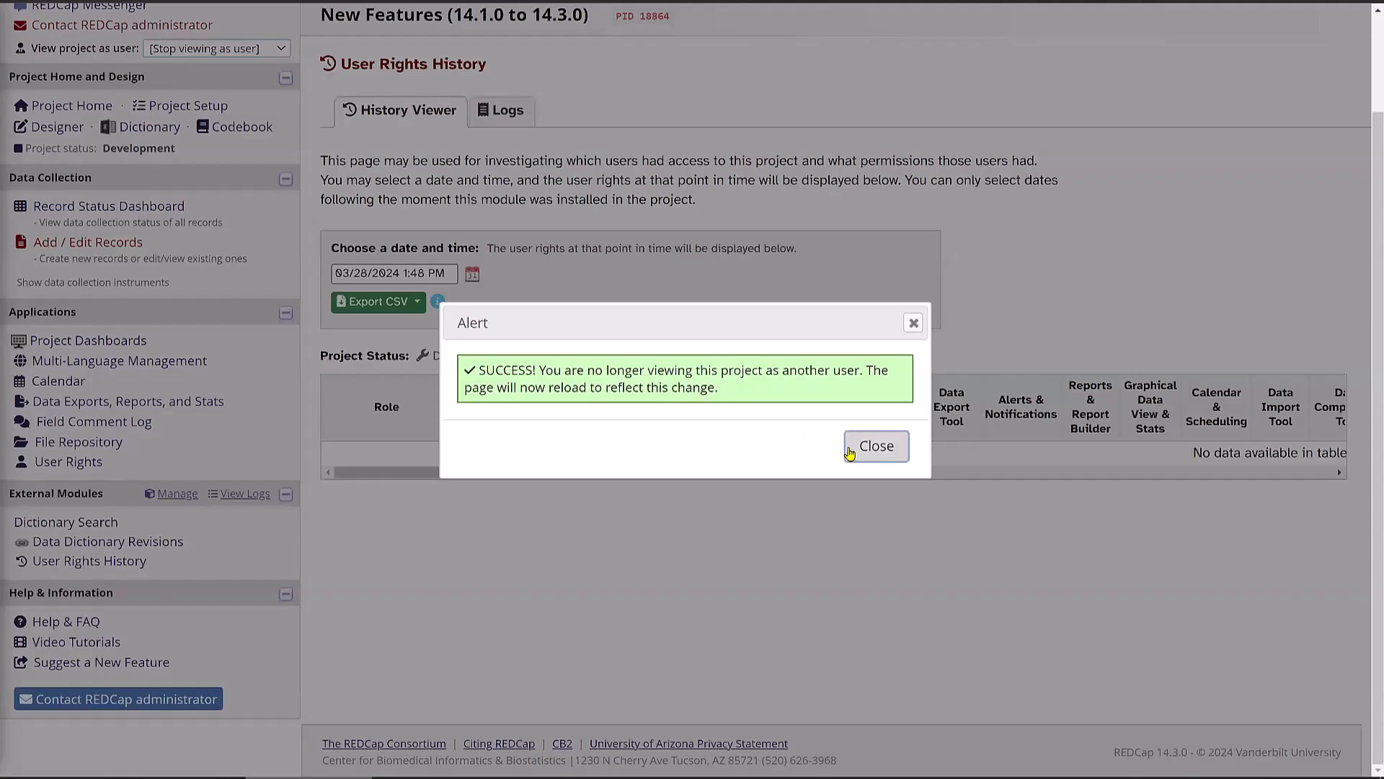
click(849, 448)
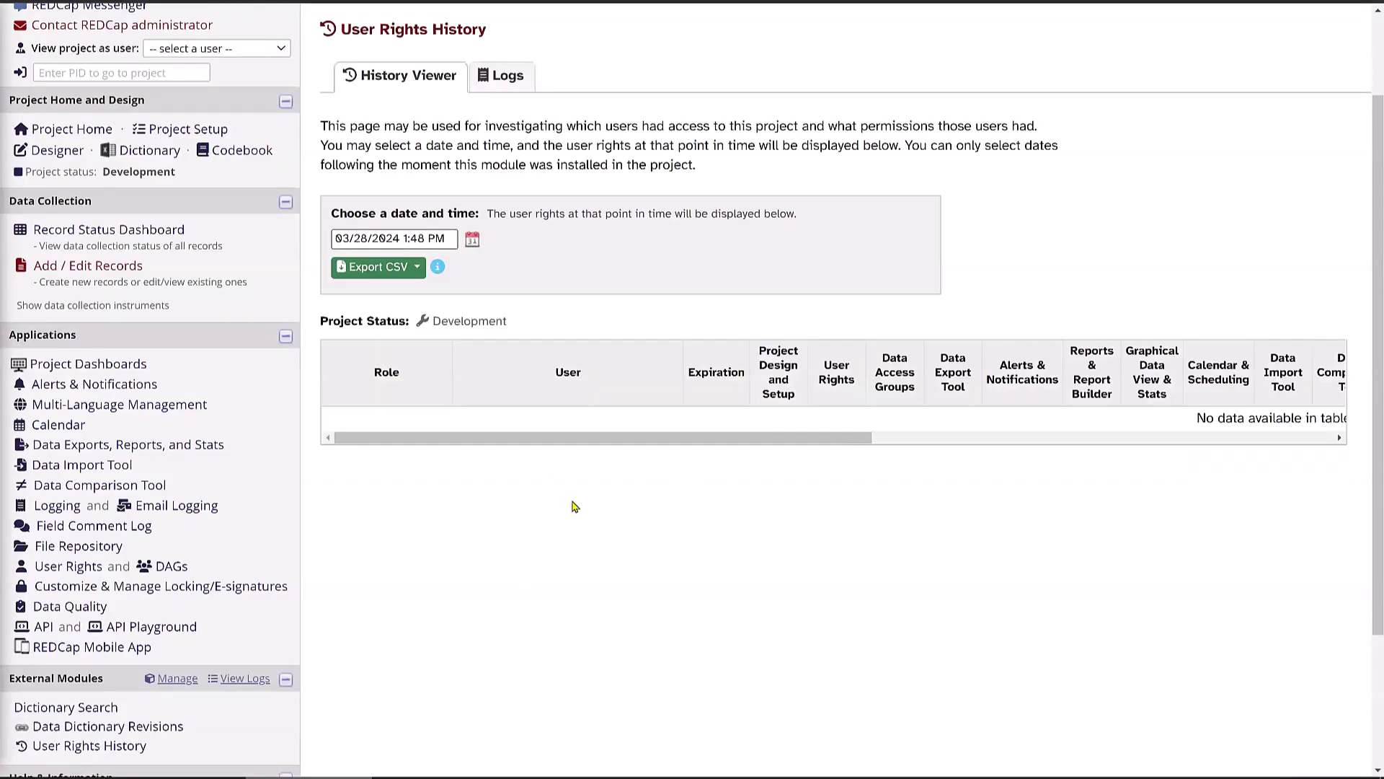
- Go to the project's User Rights page
scroll(503, 508, up, 1)
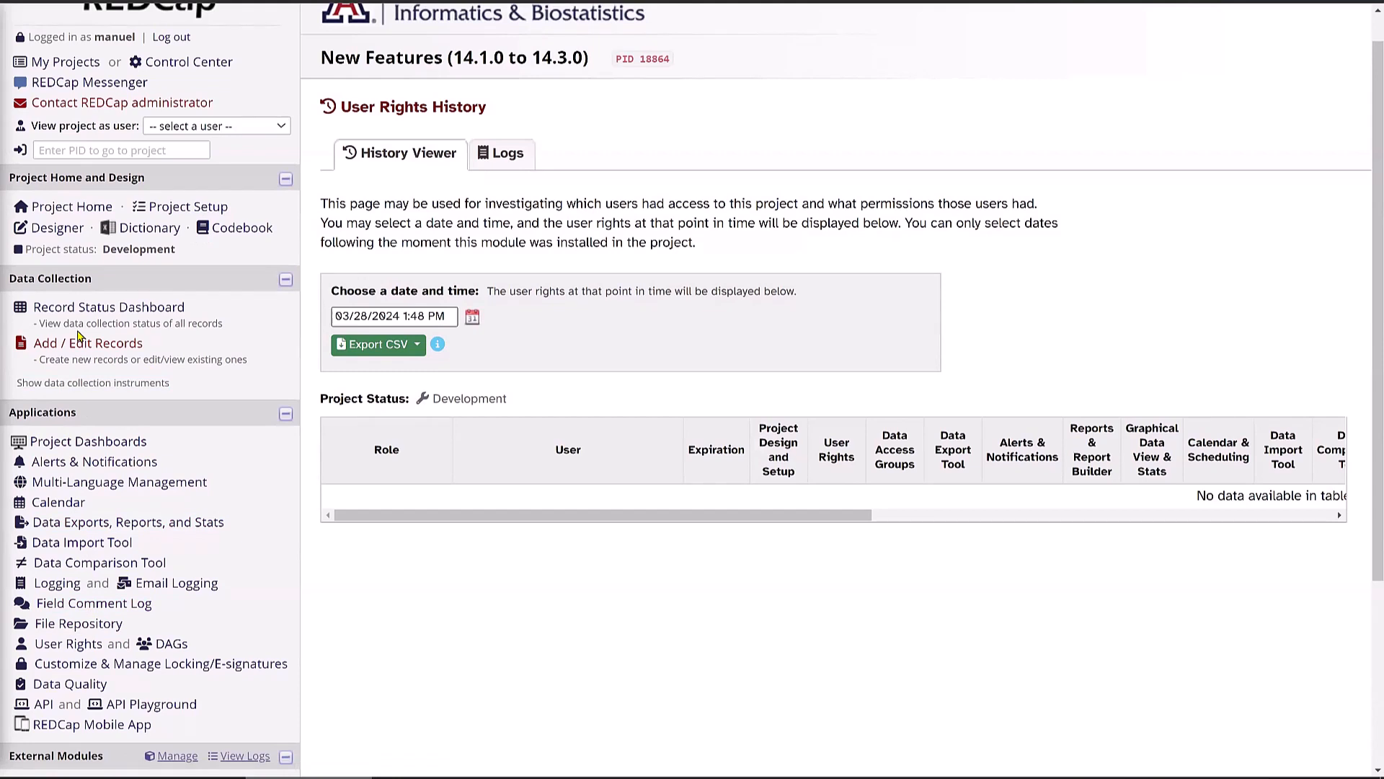
click(235, 131)
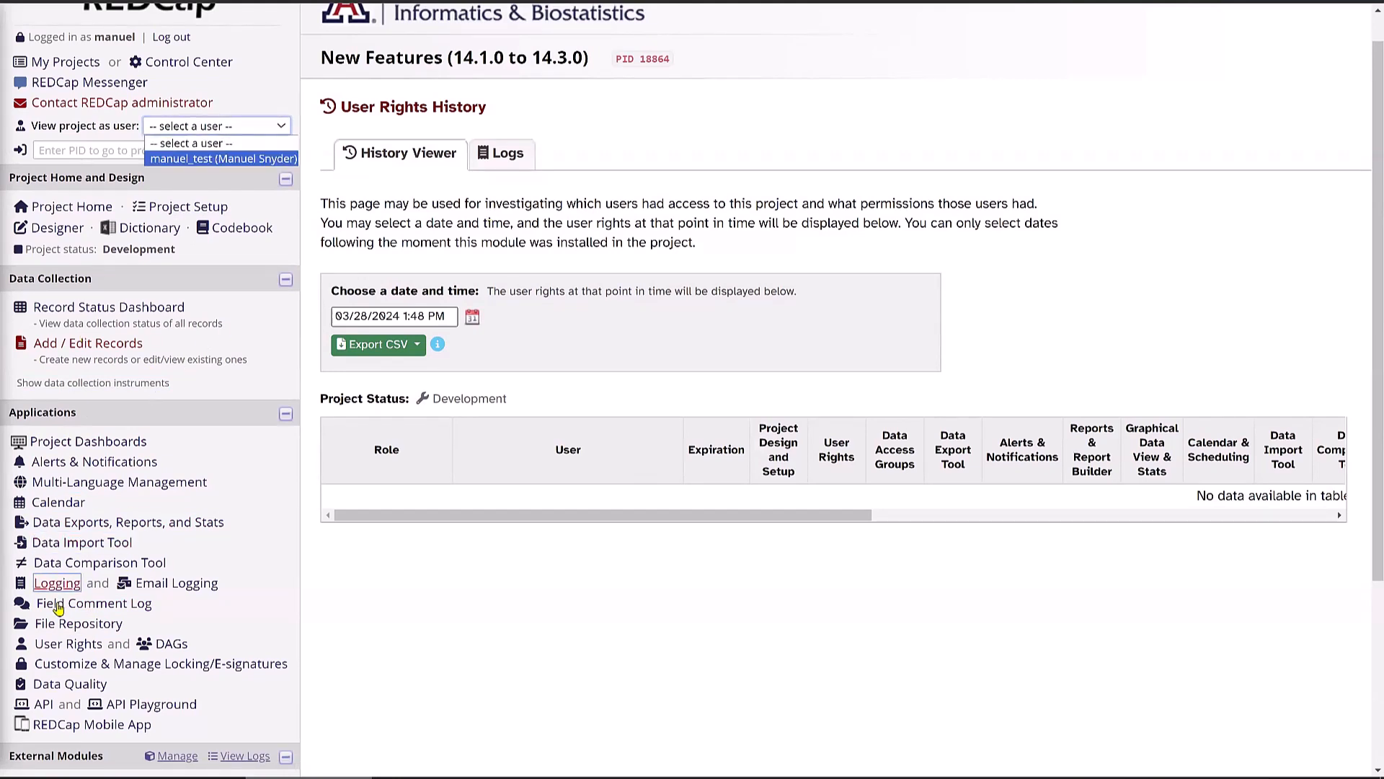
click(57, 642)
click(57, 643)
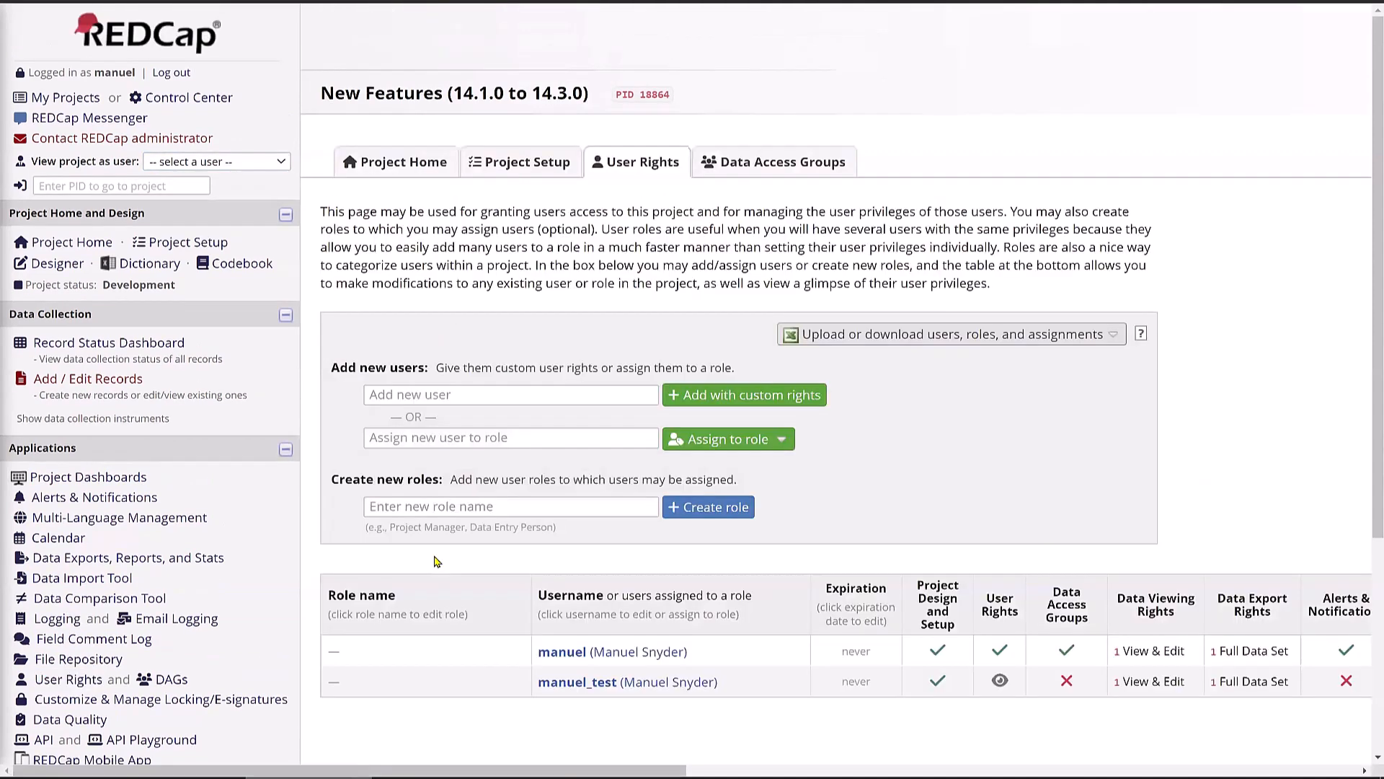
- Remove the test user's Project Design and Setup privilege and save the change
click(662, 687)
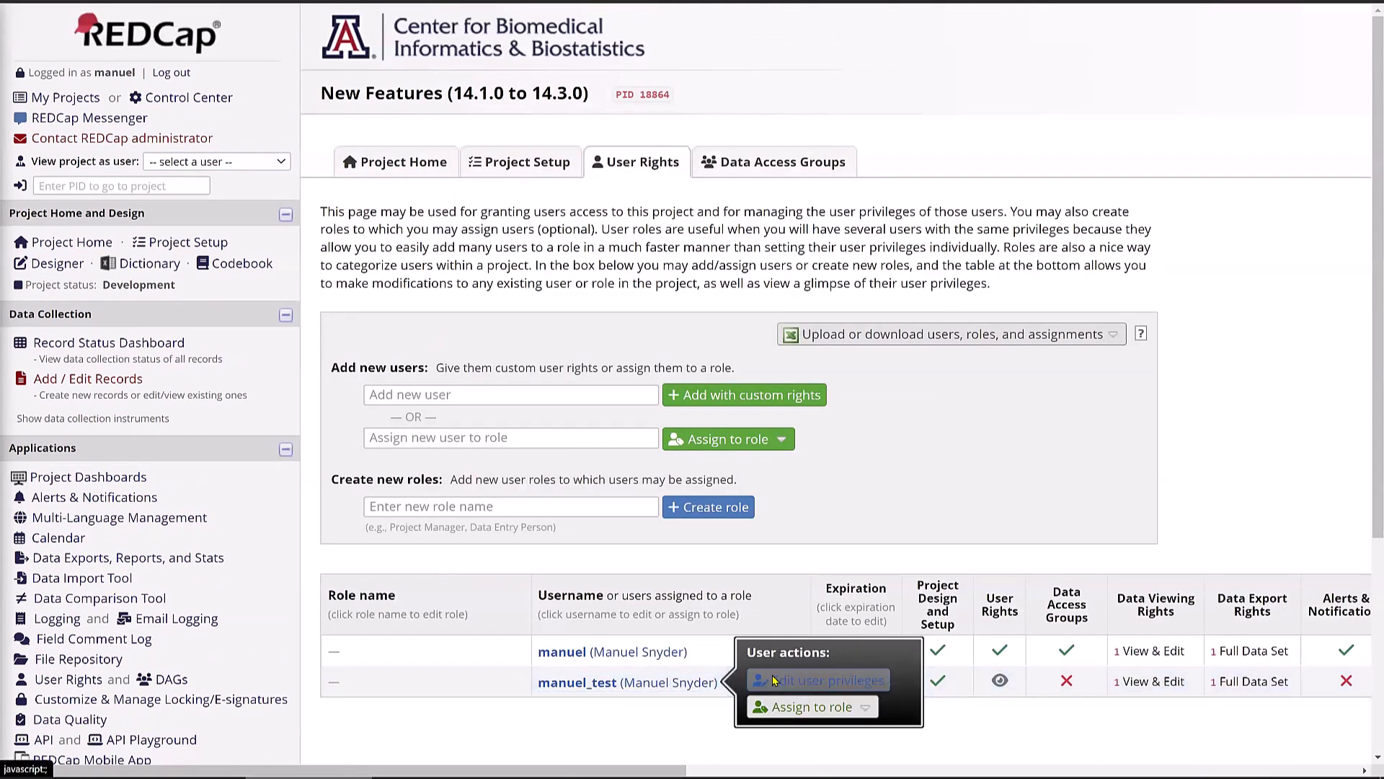
click(818, 680)
scroll(353, 401, down, 4)
scroll(354, 401, up, 4)
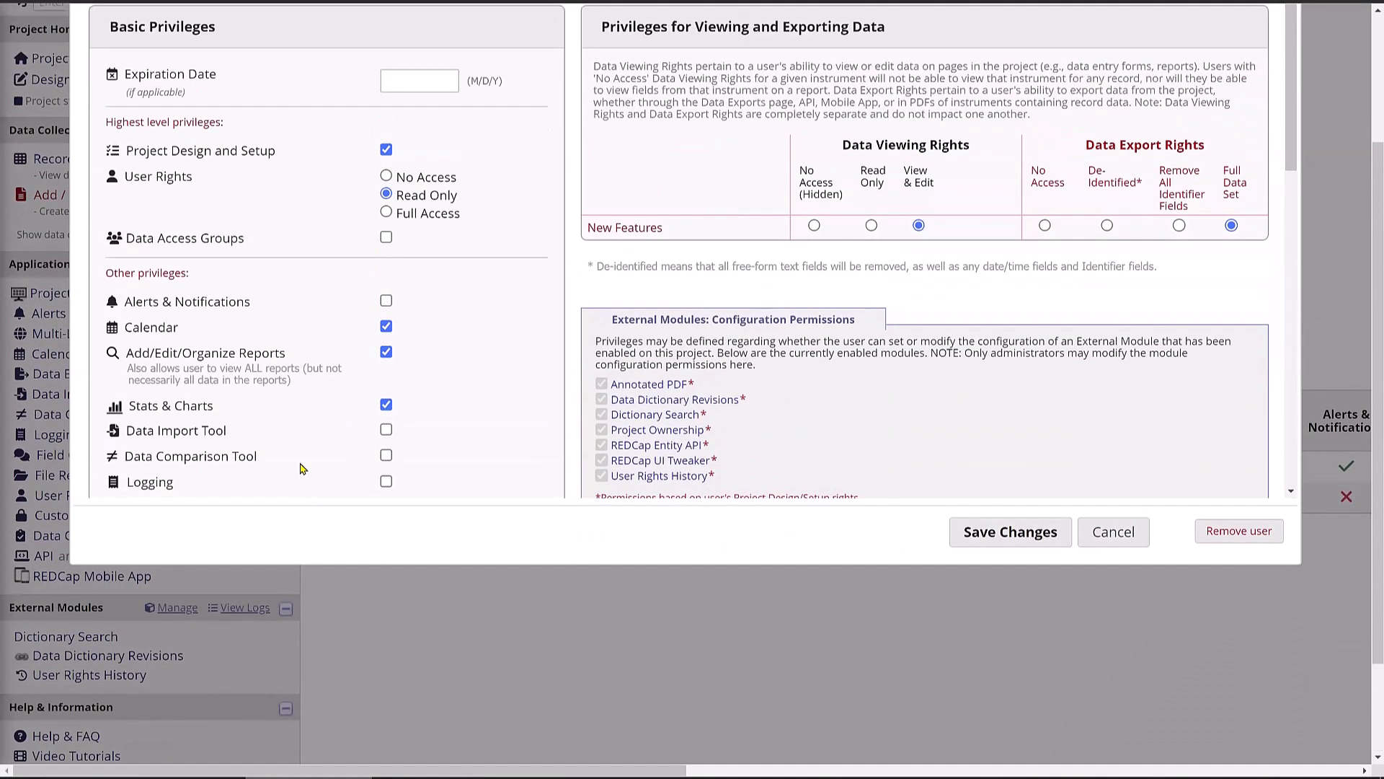
click(386, 259)
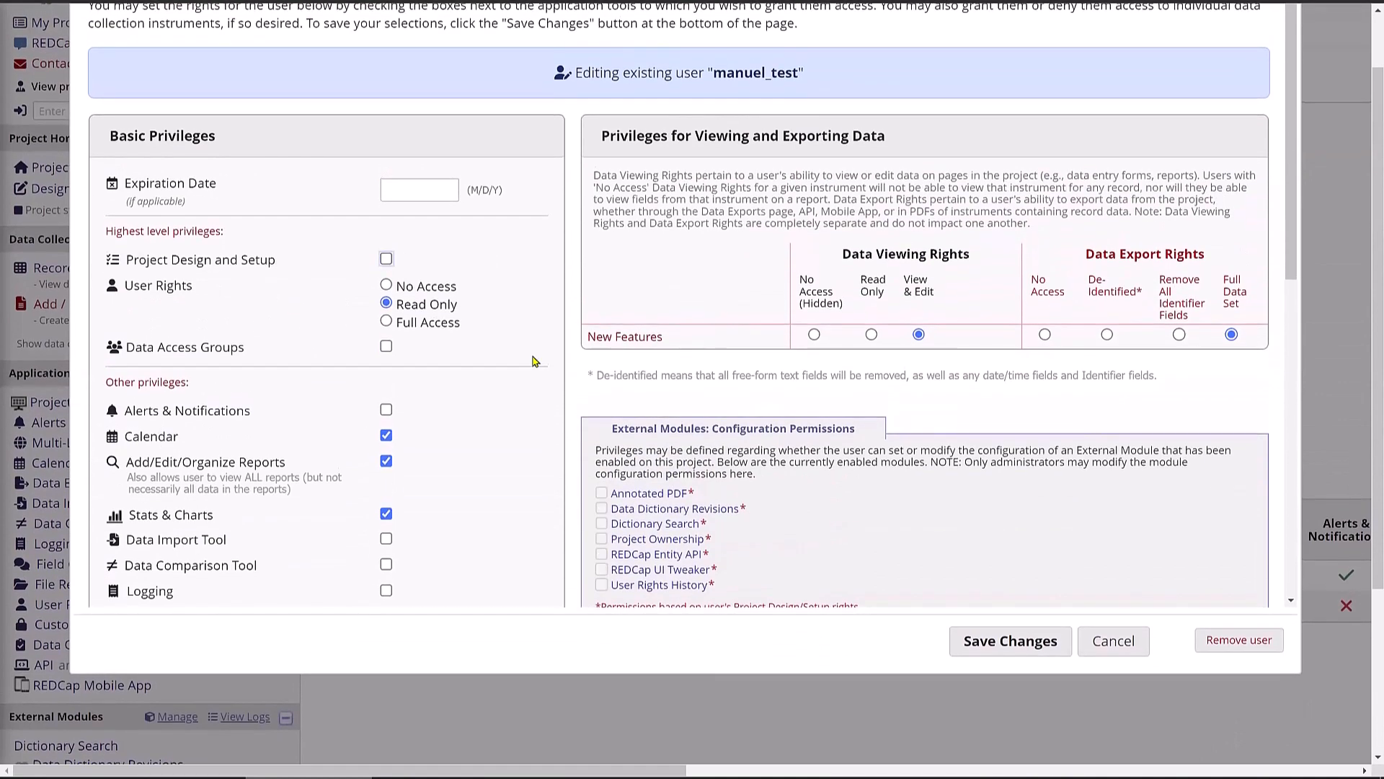
click(995, 646)
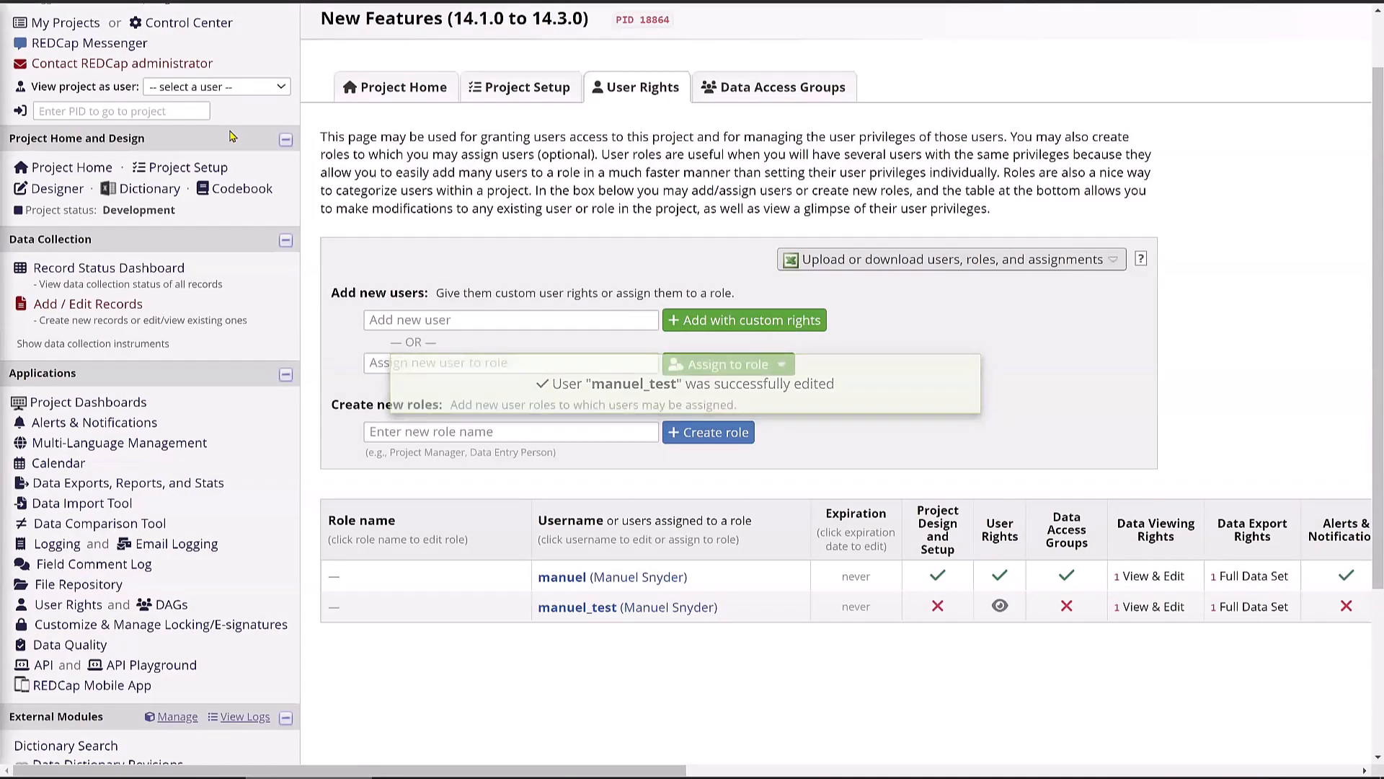
click(220, 86)
click(220, 117)
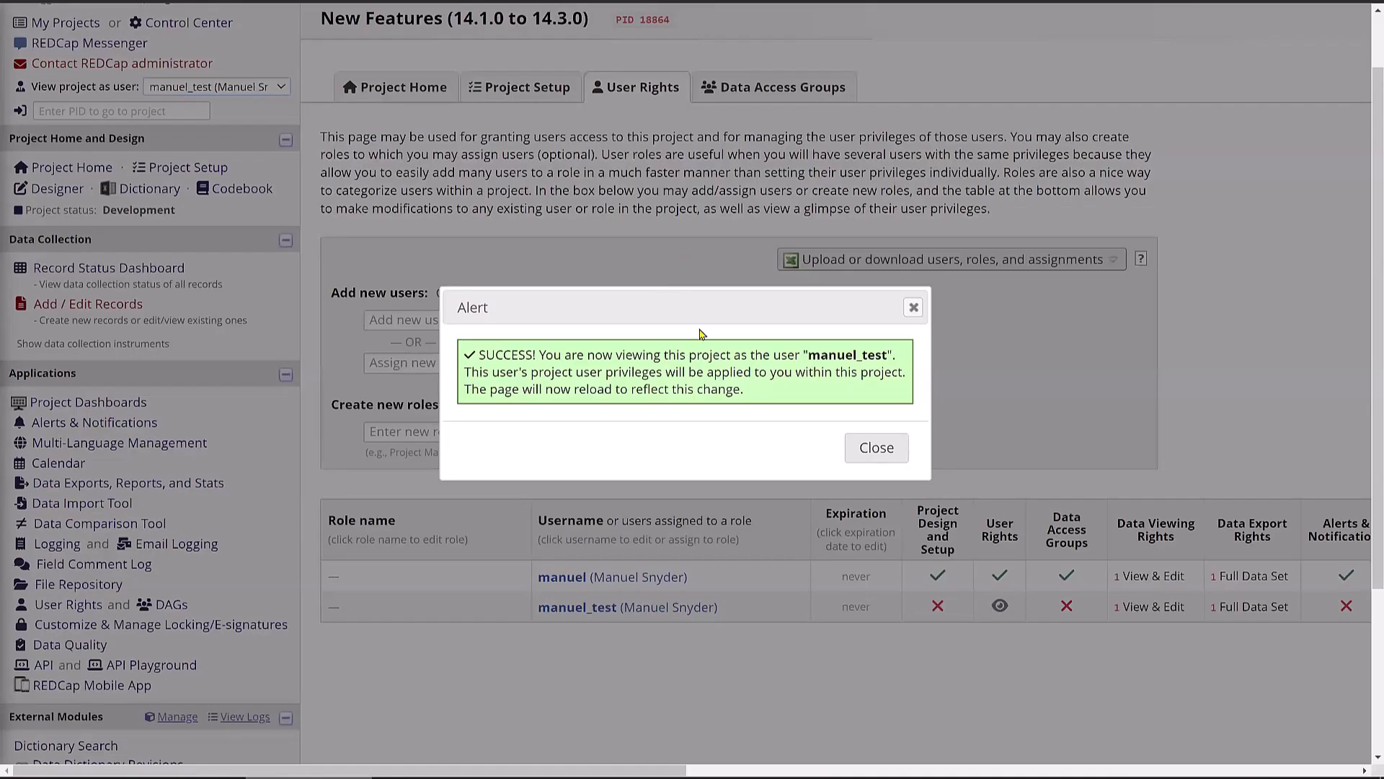
click(870, 446)
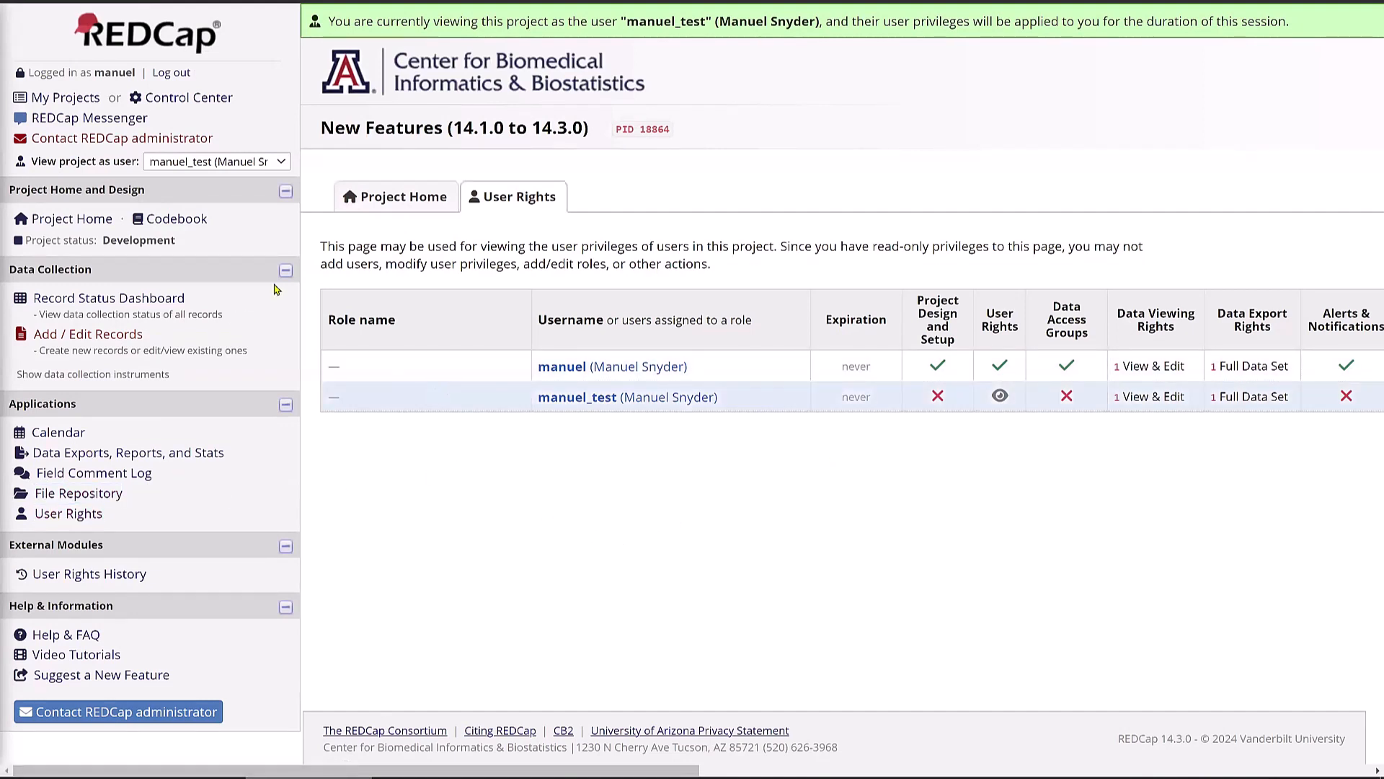
click(216, 162)
click(362, 502)
click(213, 162)
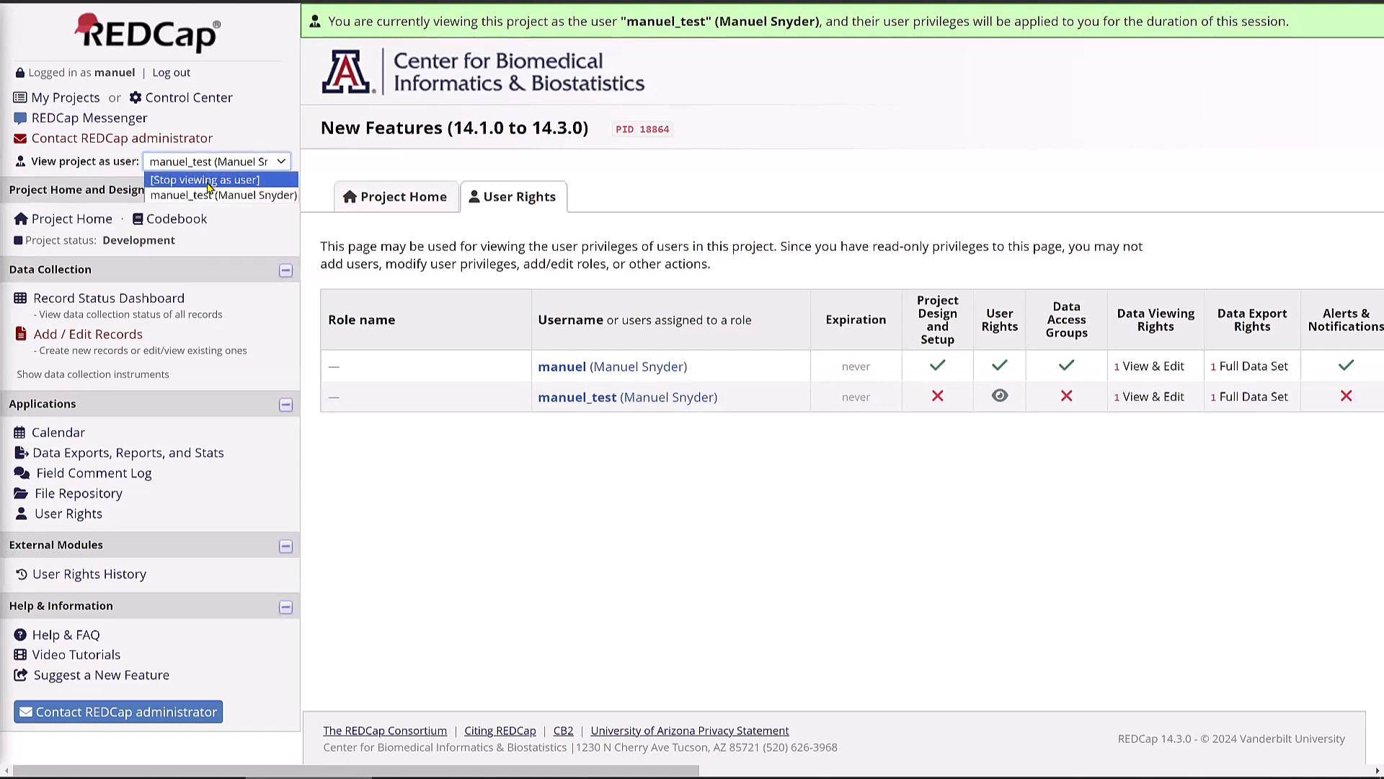
click(208, 181)
click(878, 437)
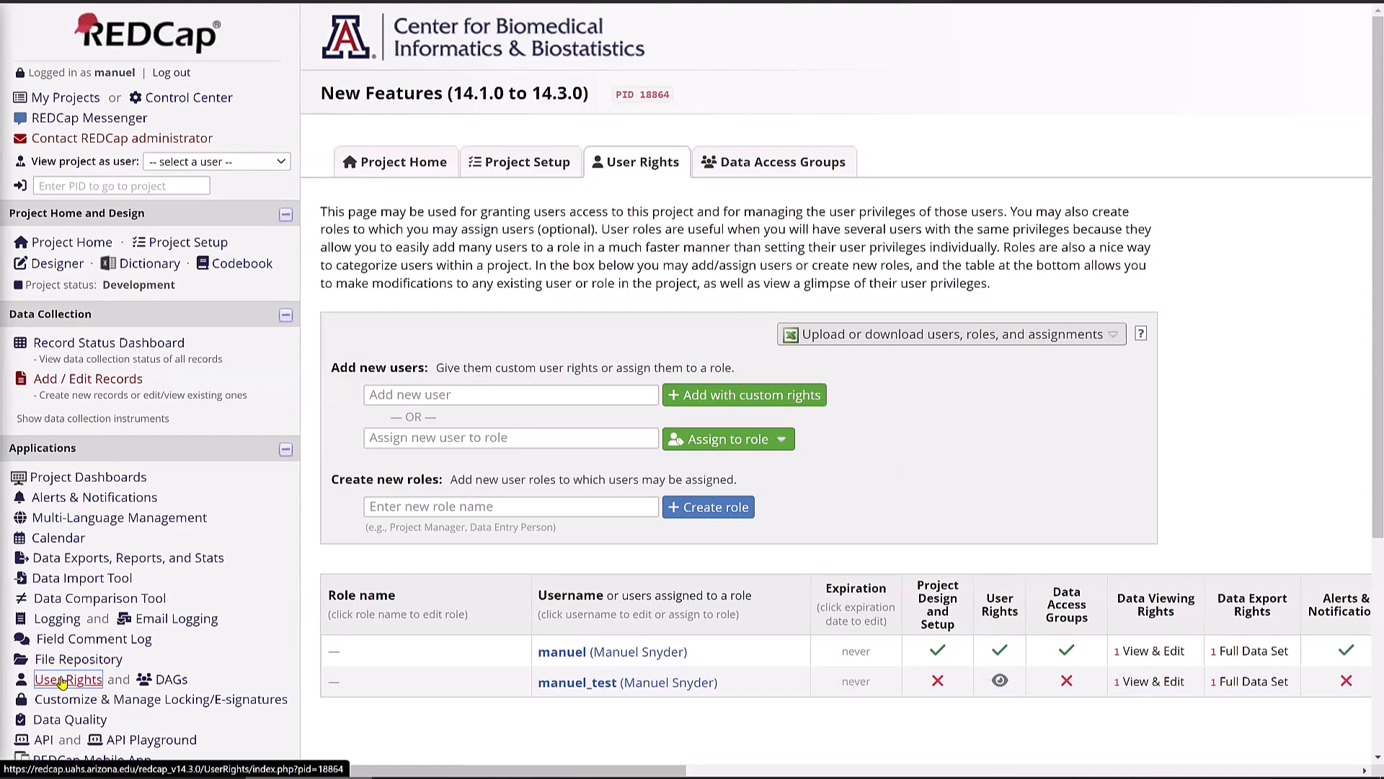
- Restore the test user's Project Design and Setup privilege, save, then go to Add / Edit Records
click(652, 685)
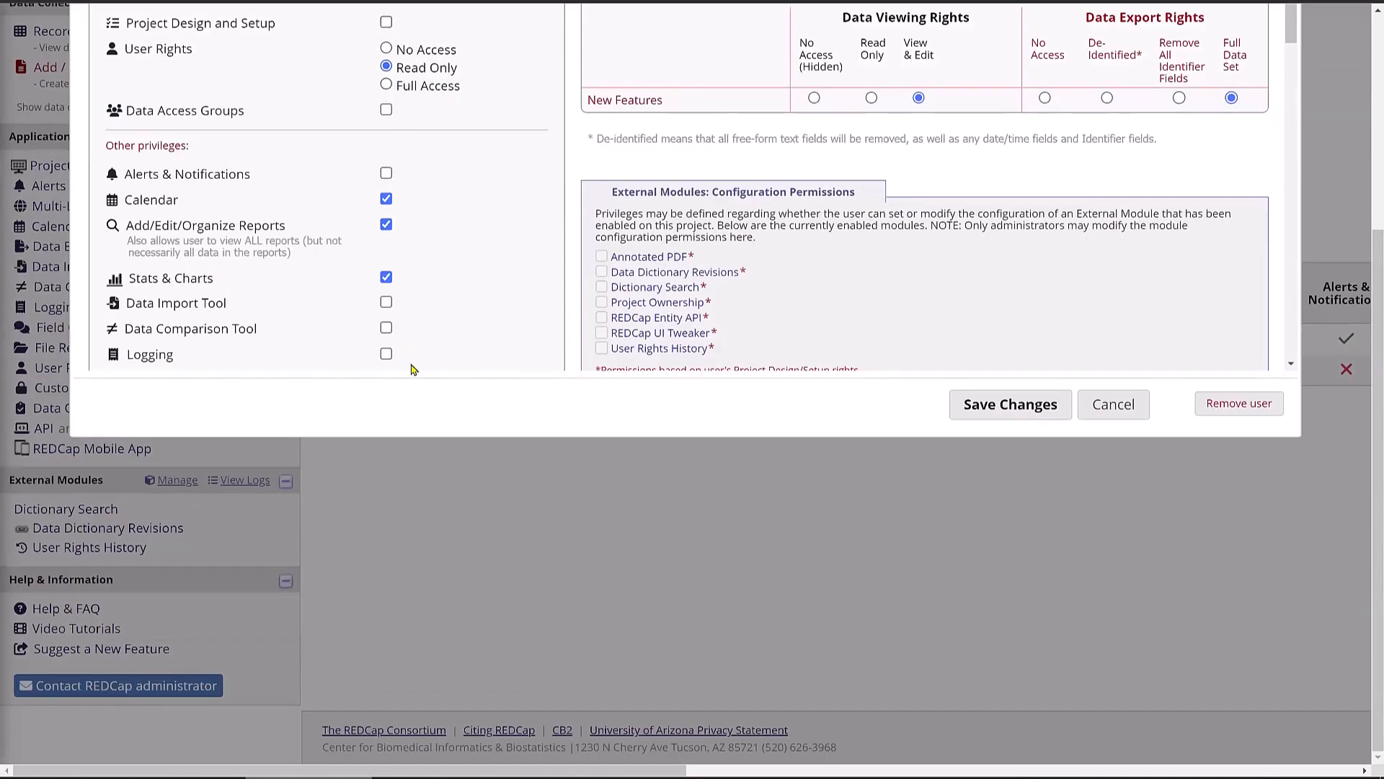
scroll(413, 369, up, 3)
click(386, 258)
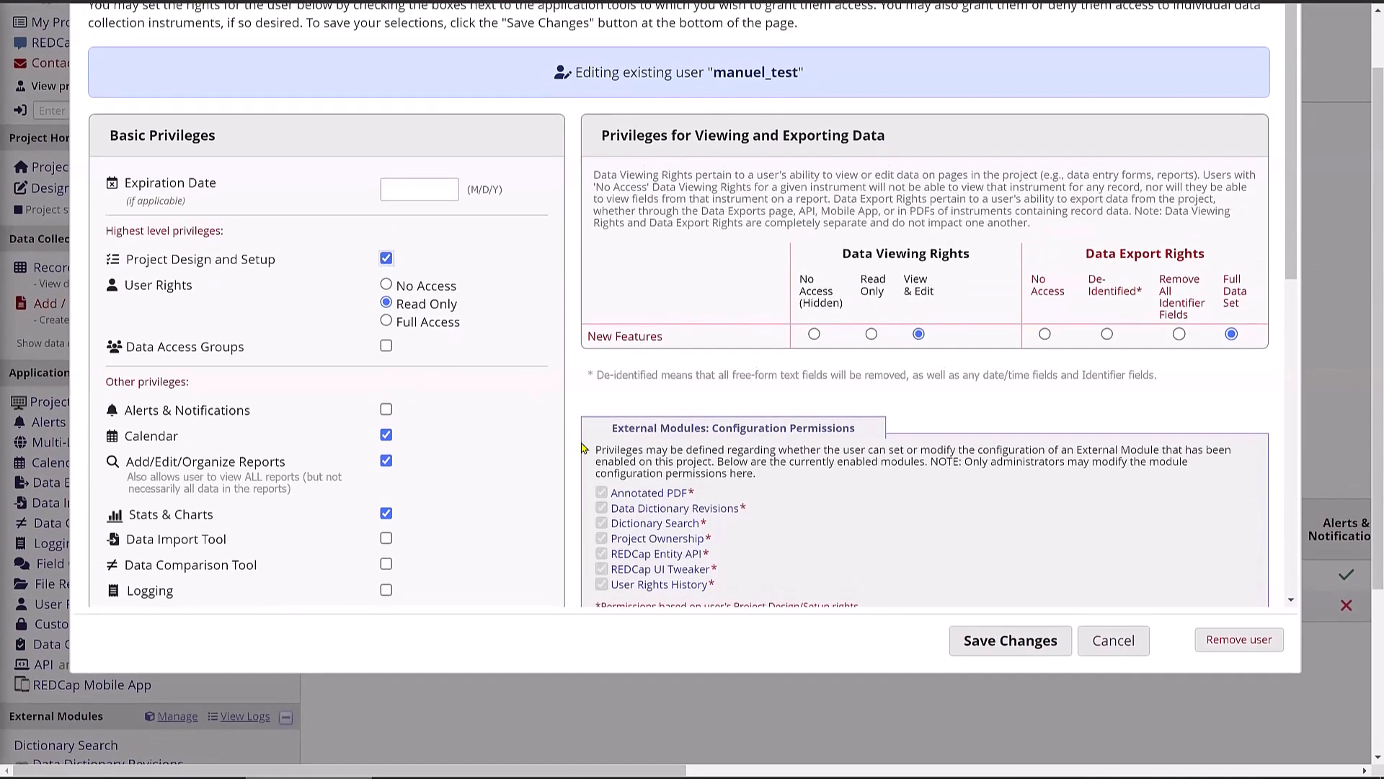
click(986, 641)
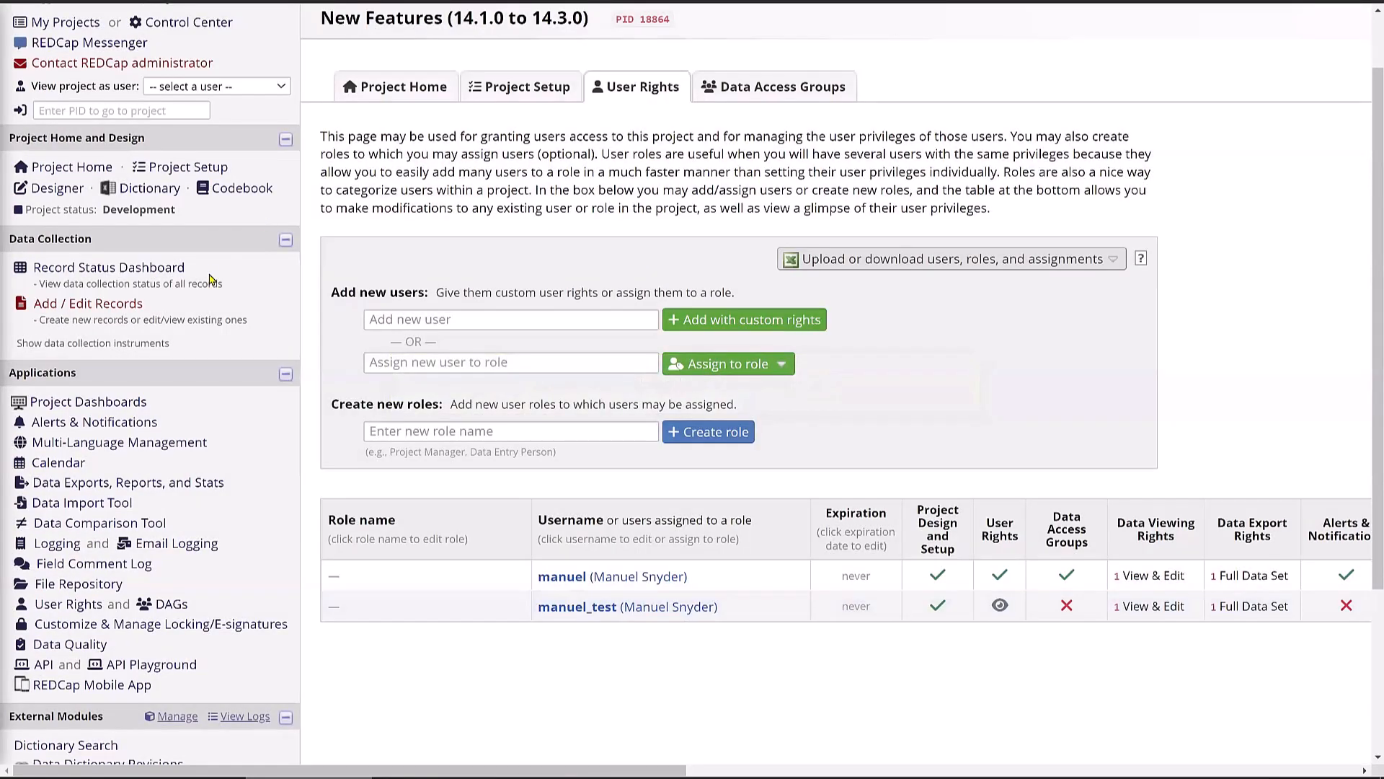
scroll(201, 408, up, 1)
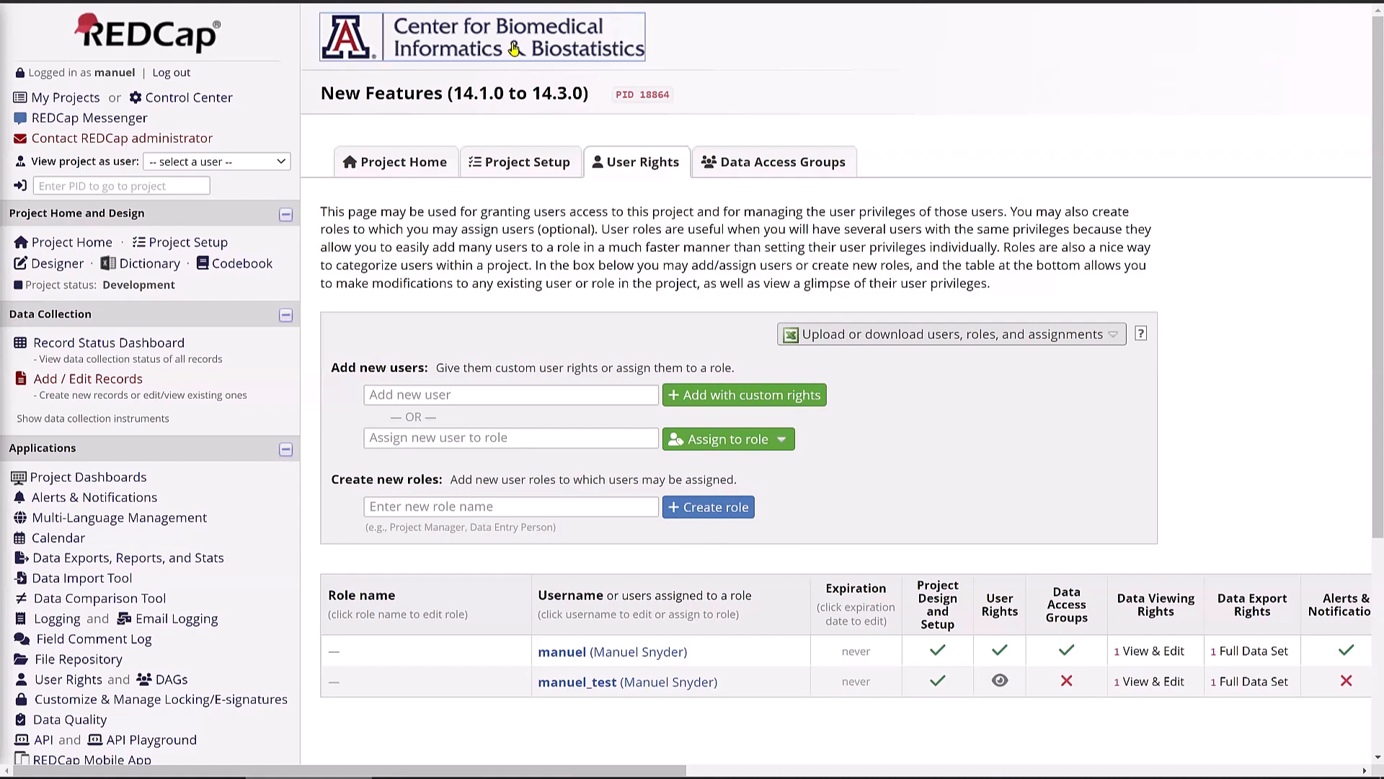
click(82, 384)
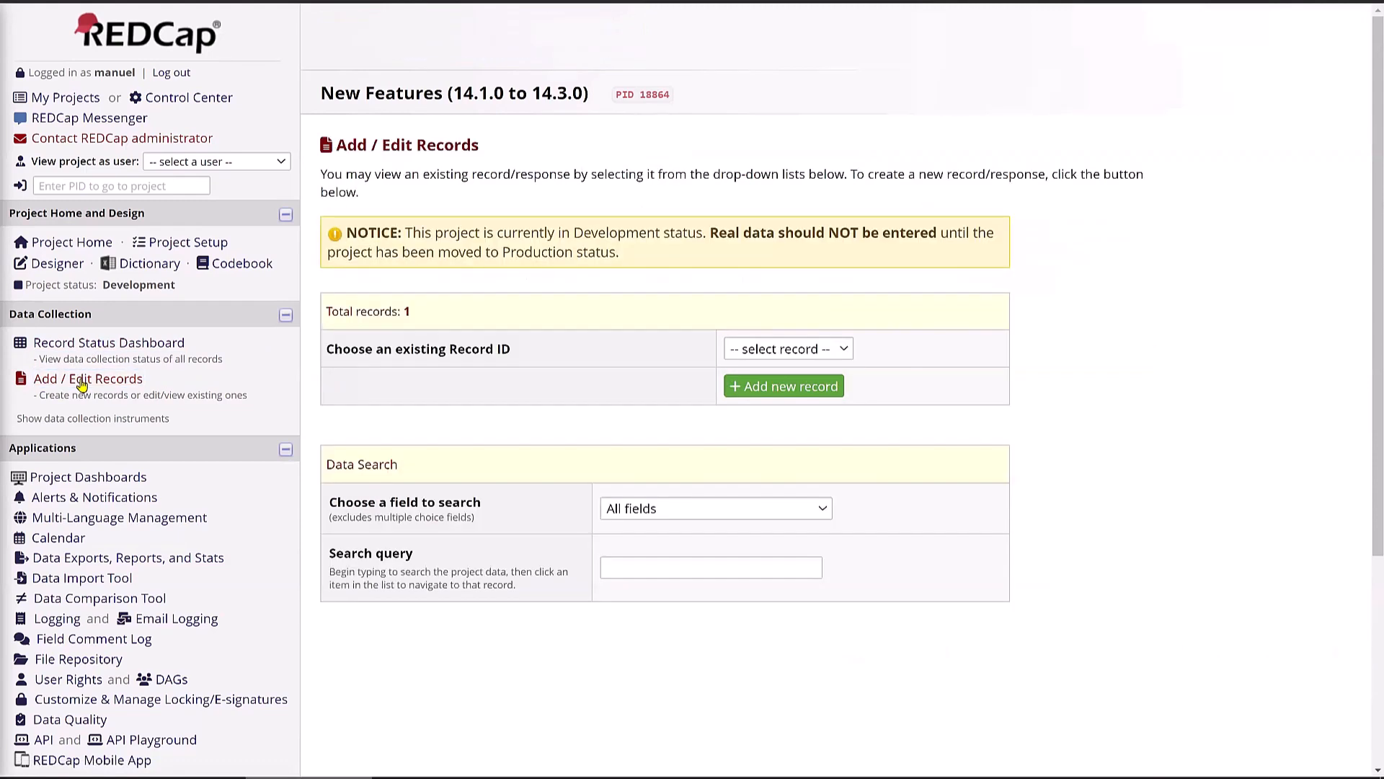
- Add Record ID 2 with the patient's first and last name and Save & Stay
click(757, 393)
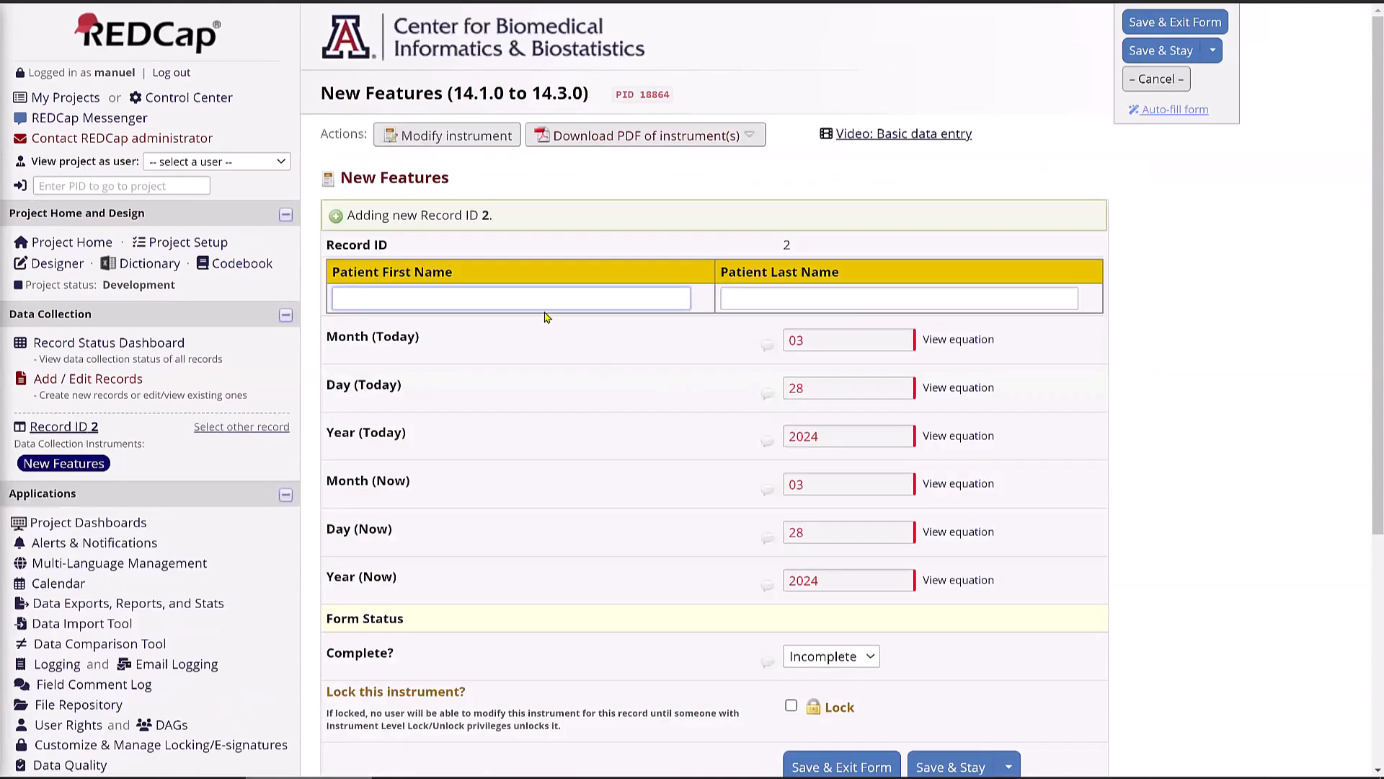
key(Tab)
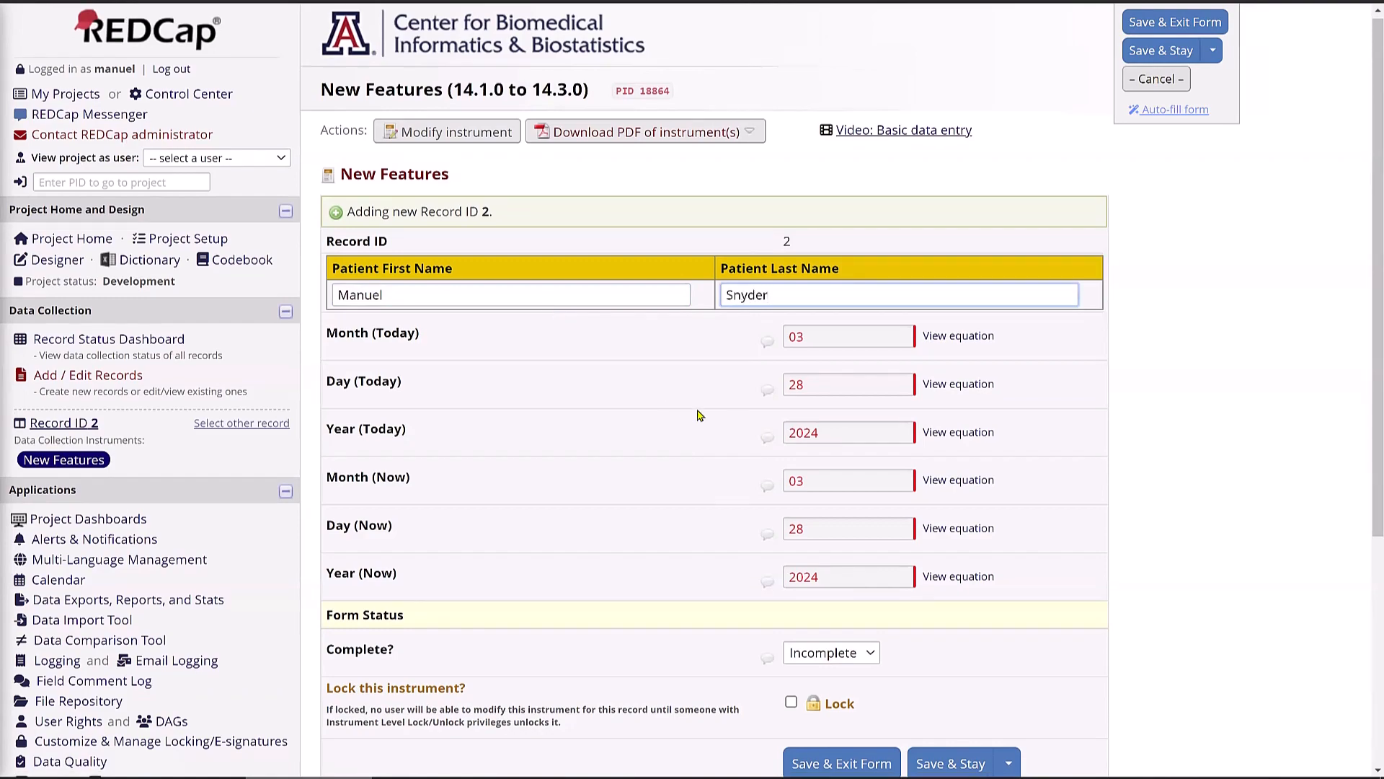
scroll(924, 614, down, 2)
click(923, 612)
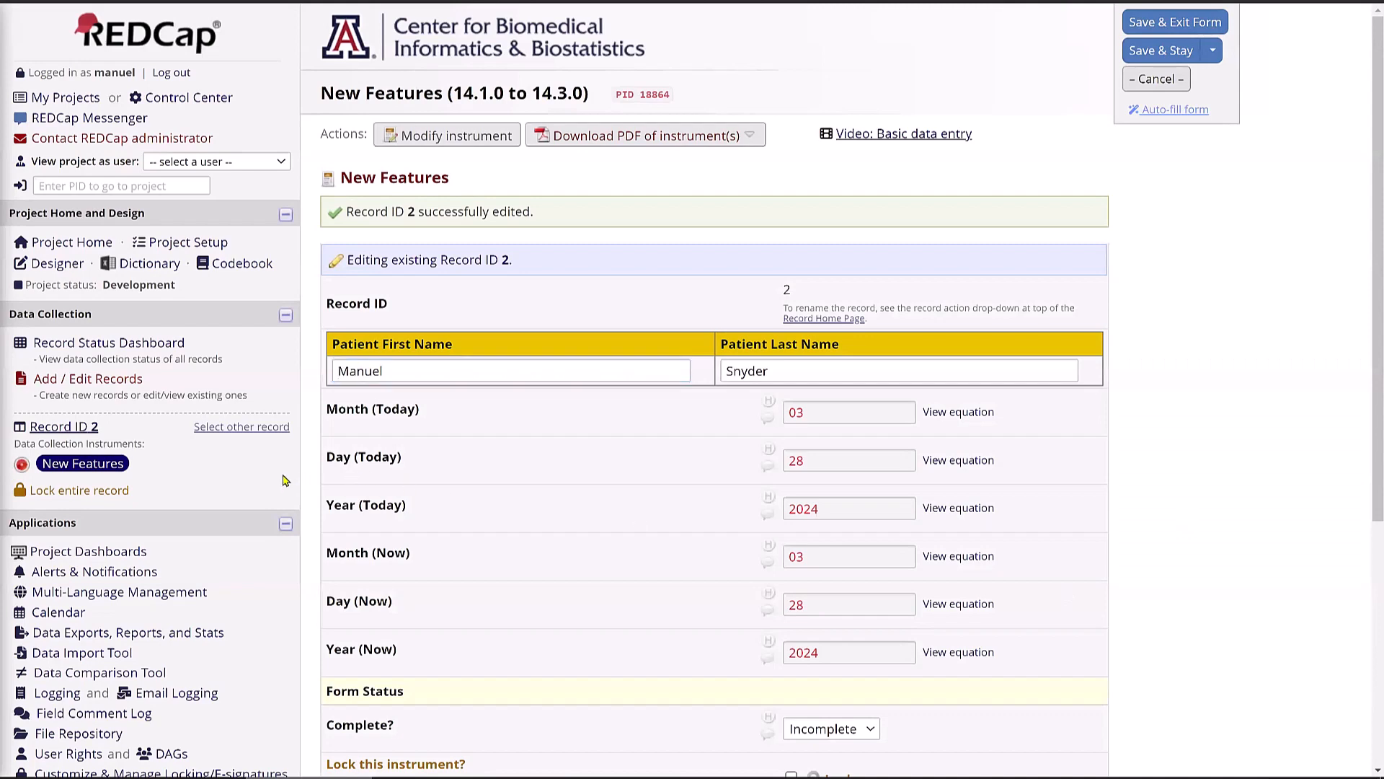
scroll(296, 483, down, 3)
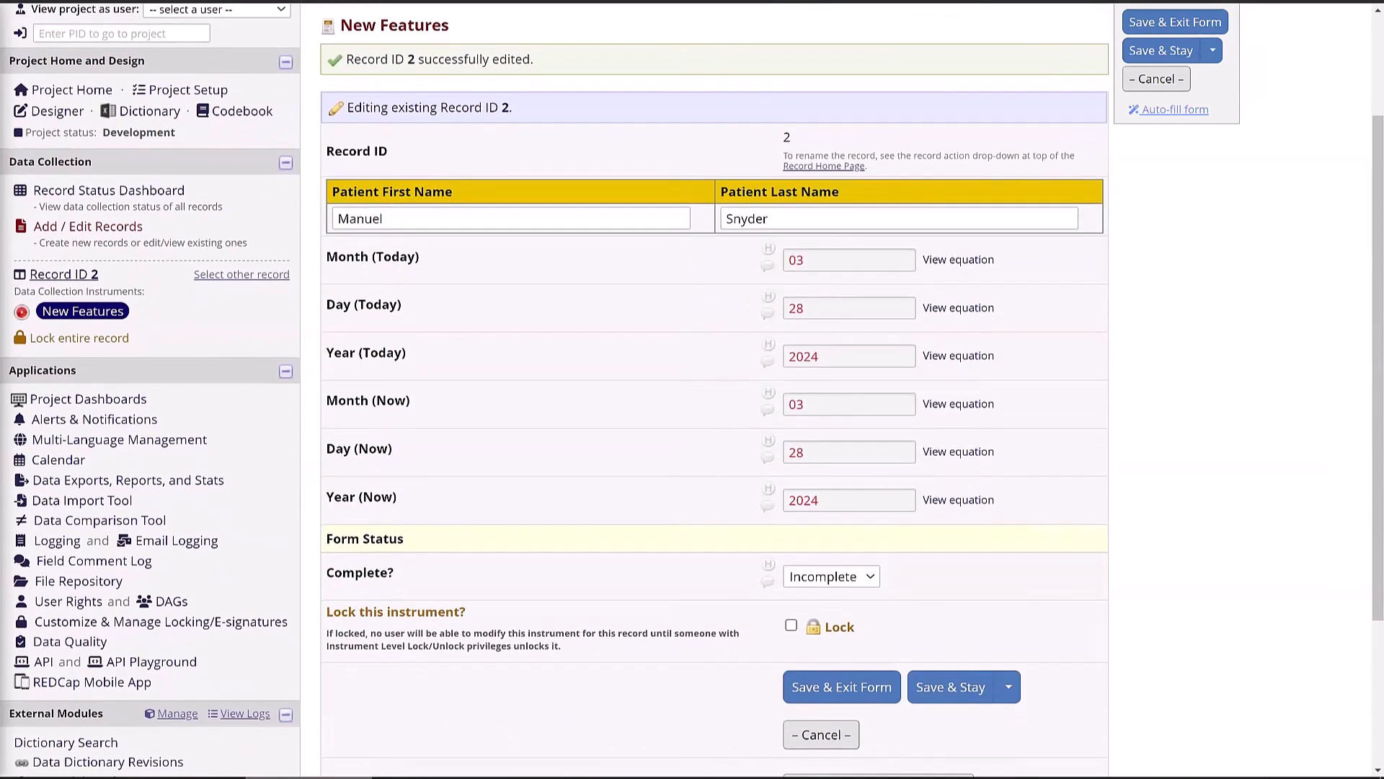
- Go to Alerts & Notifications to see the Test Notification alert
click(108, 421)
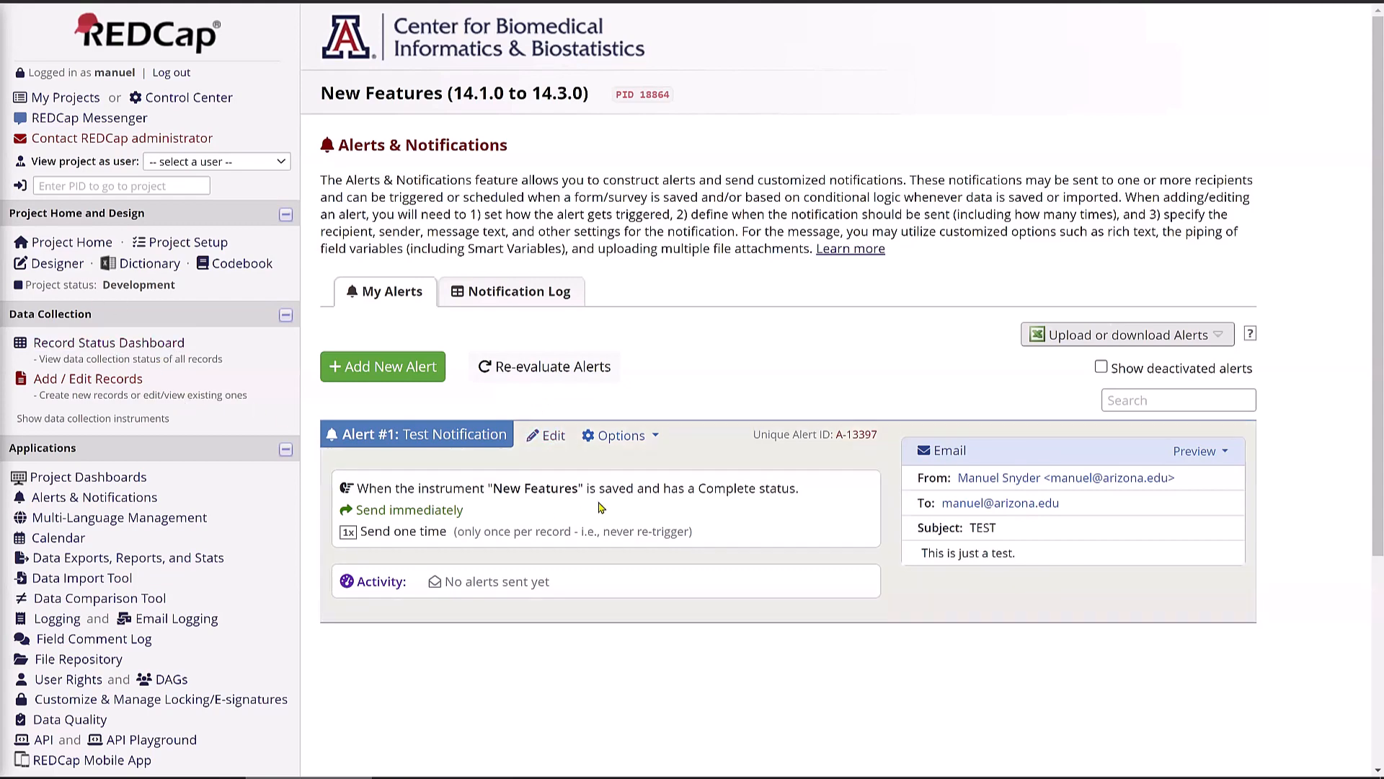
- Change Alert #1's trigger to 'is saved with any form status' and save it
click(546, 437)
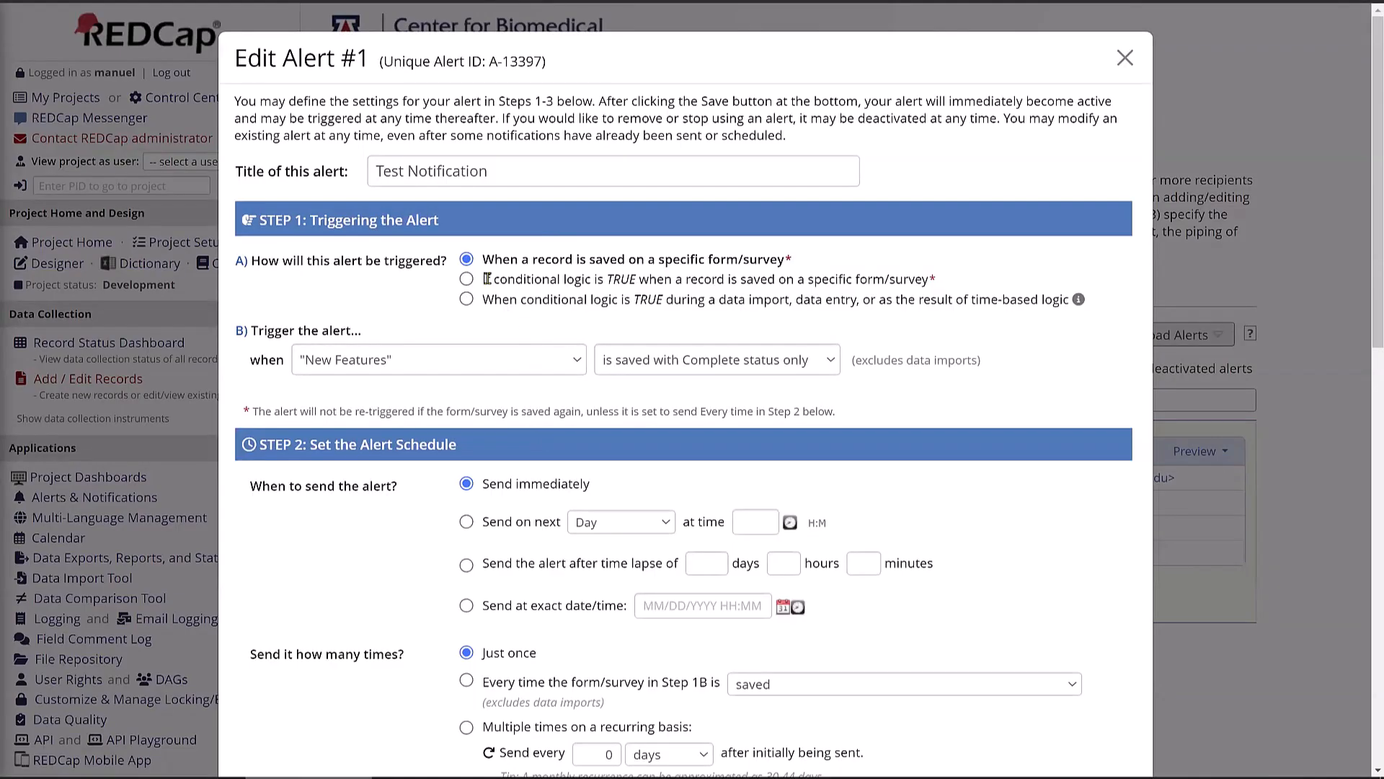
click(648, 359)
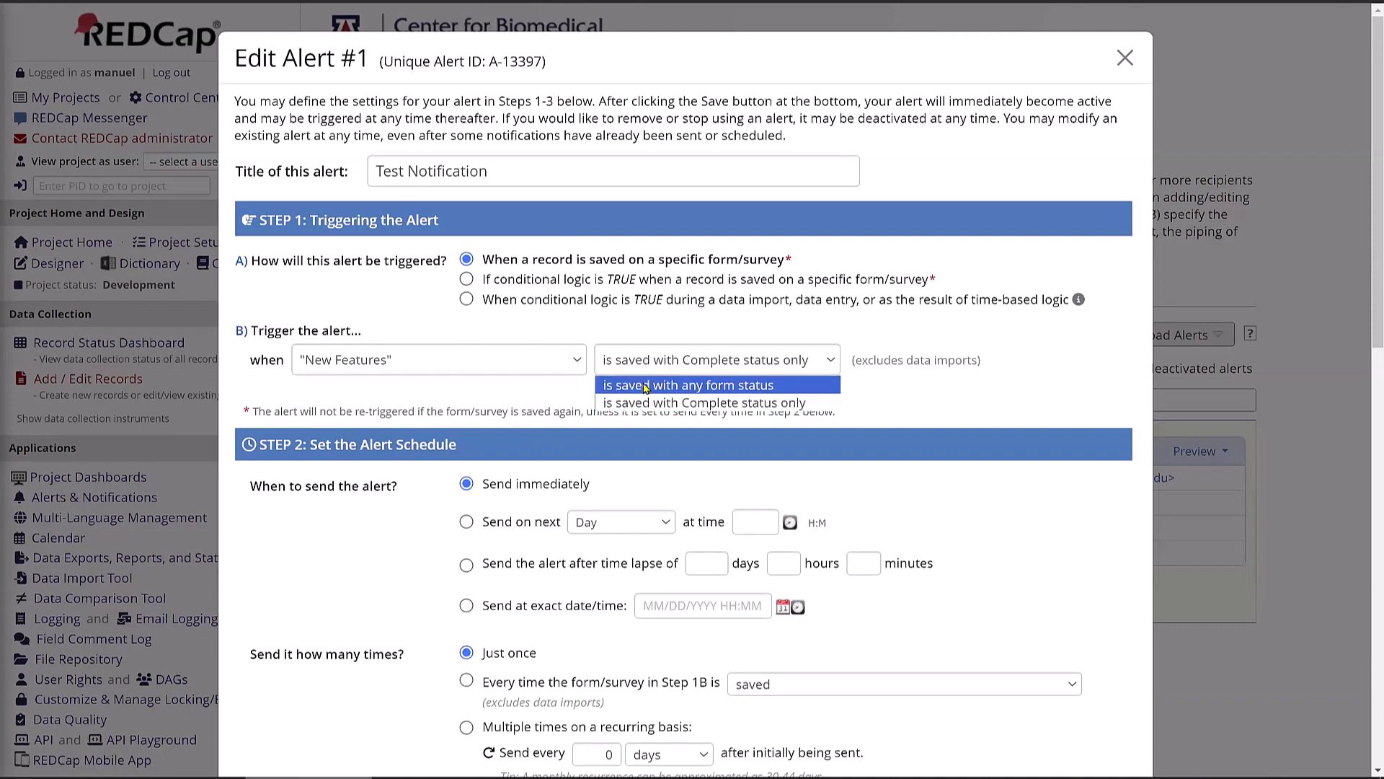
click(649, 383)
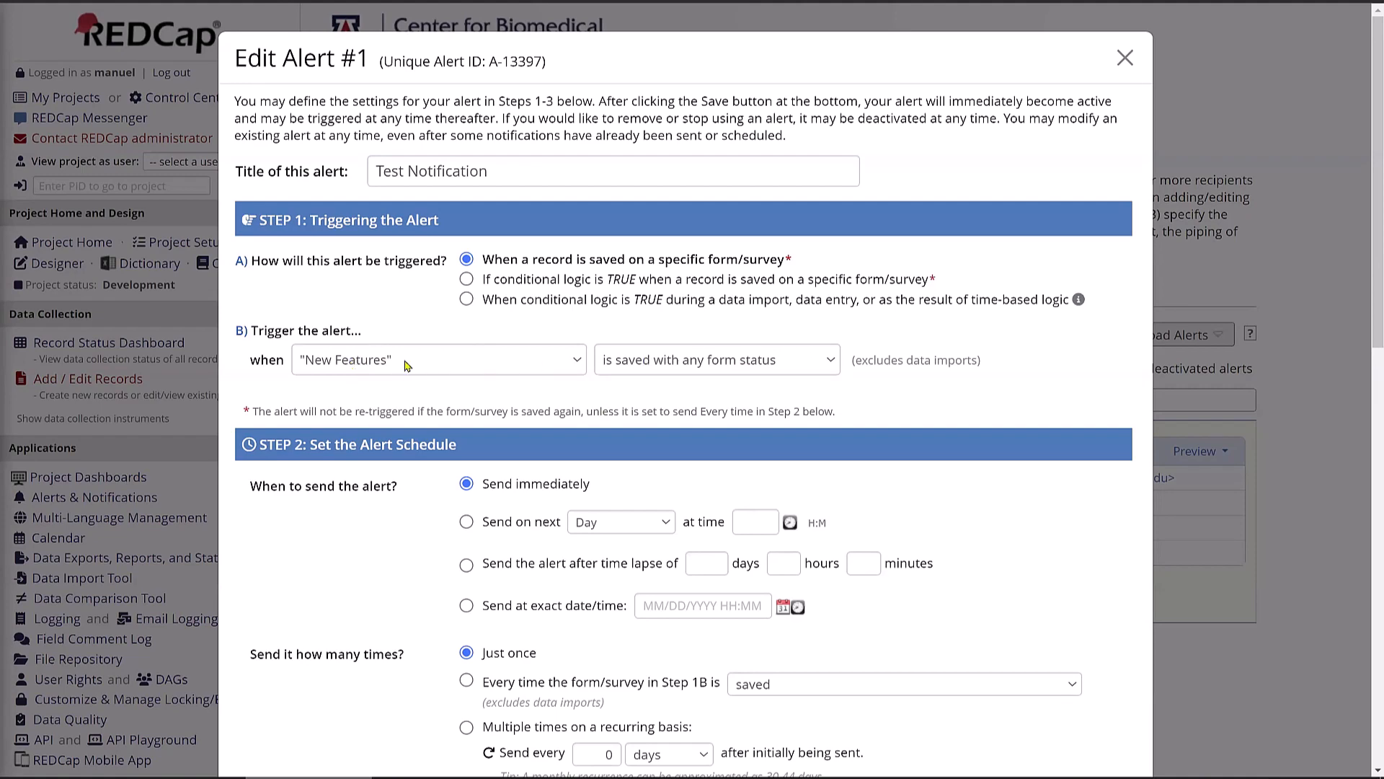
scroll(406, 365, down, 3)
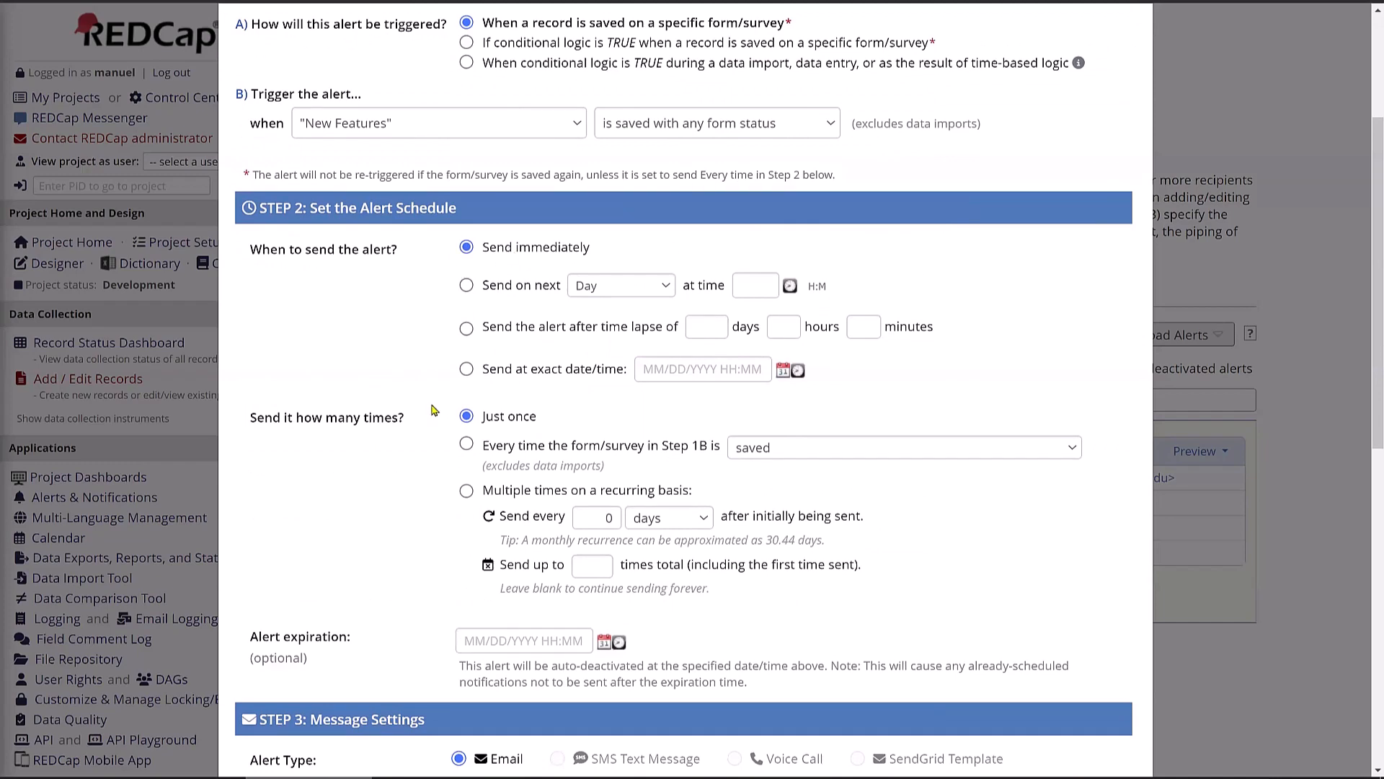
scroll(379, 462, down, 6)
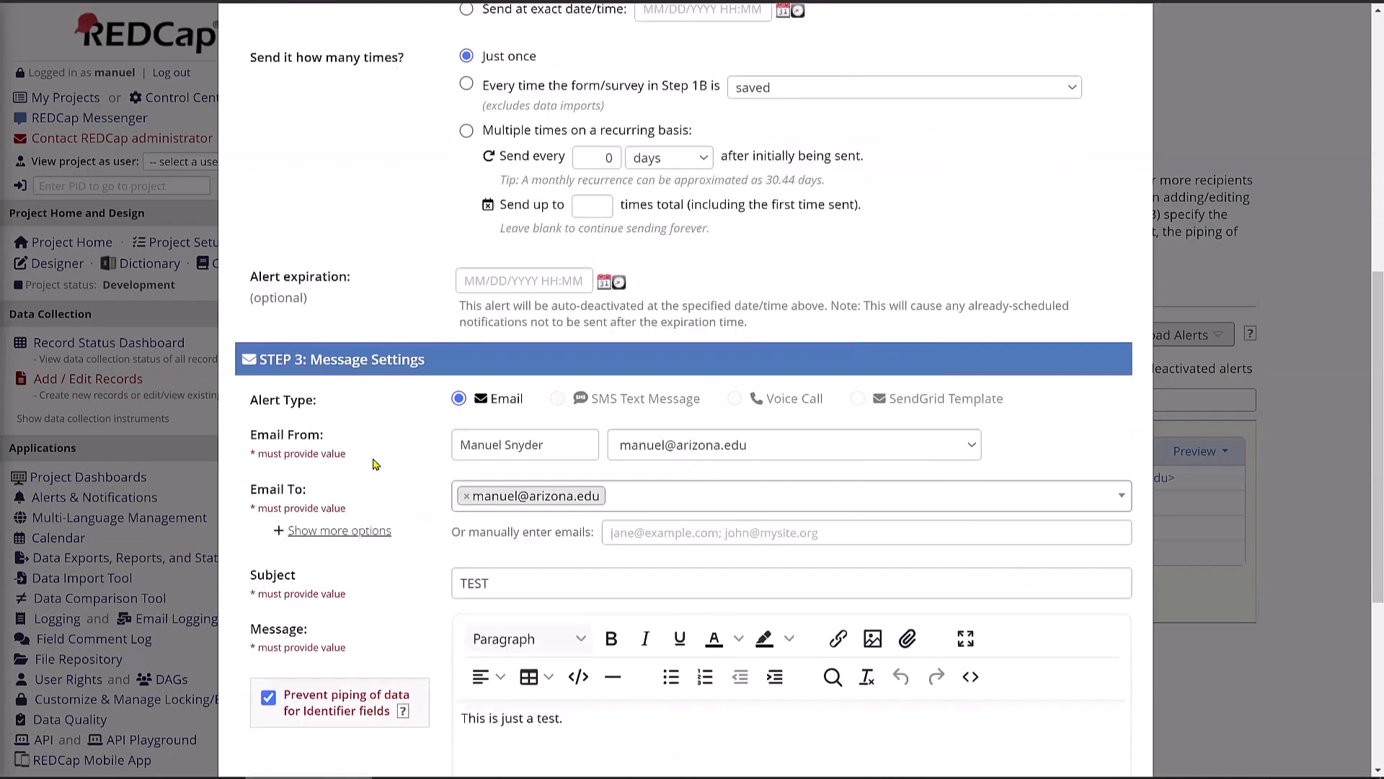
scroll(371, 621, down, 3)
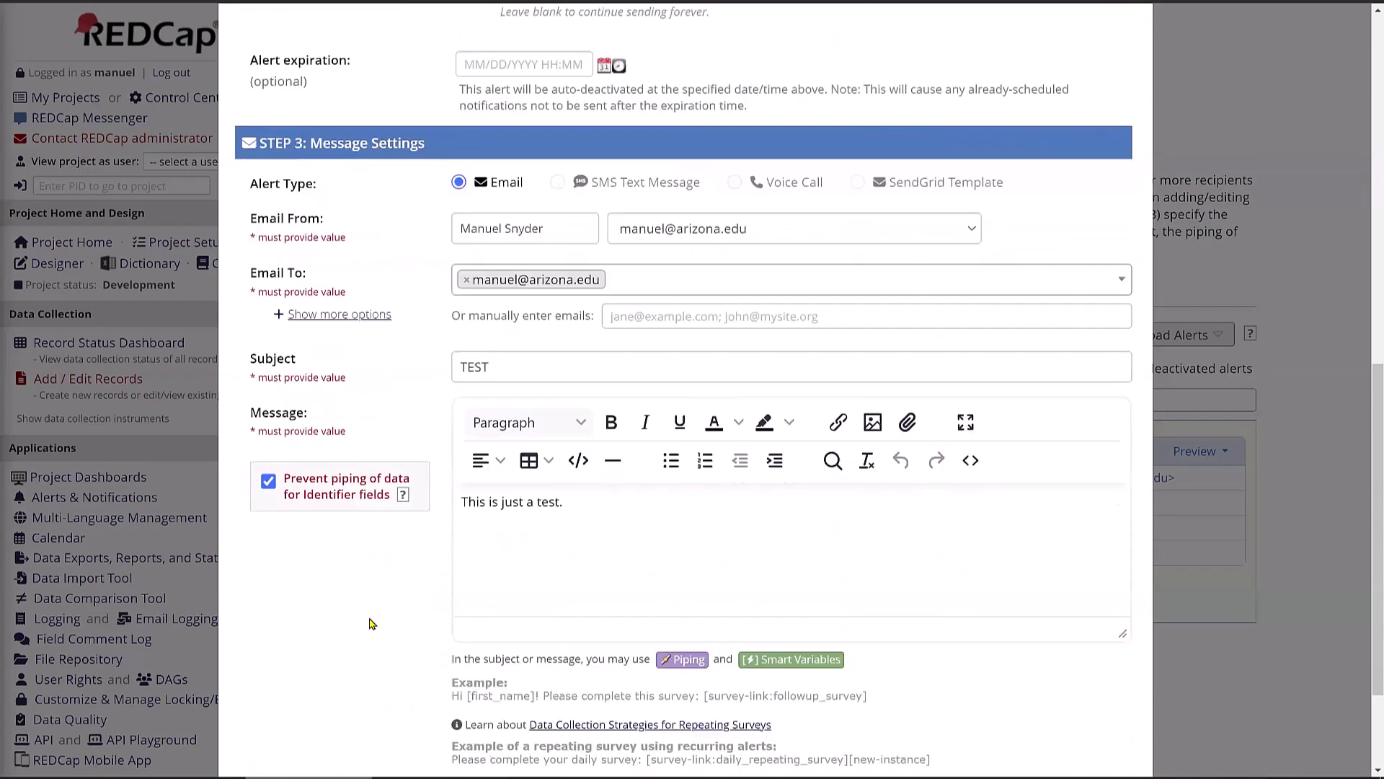
click(1001, 717)
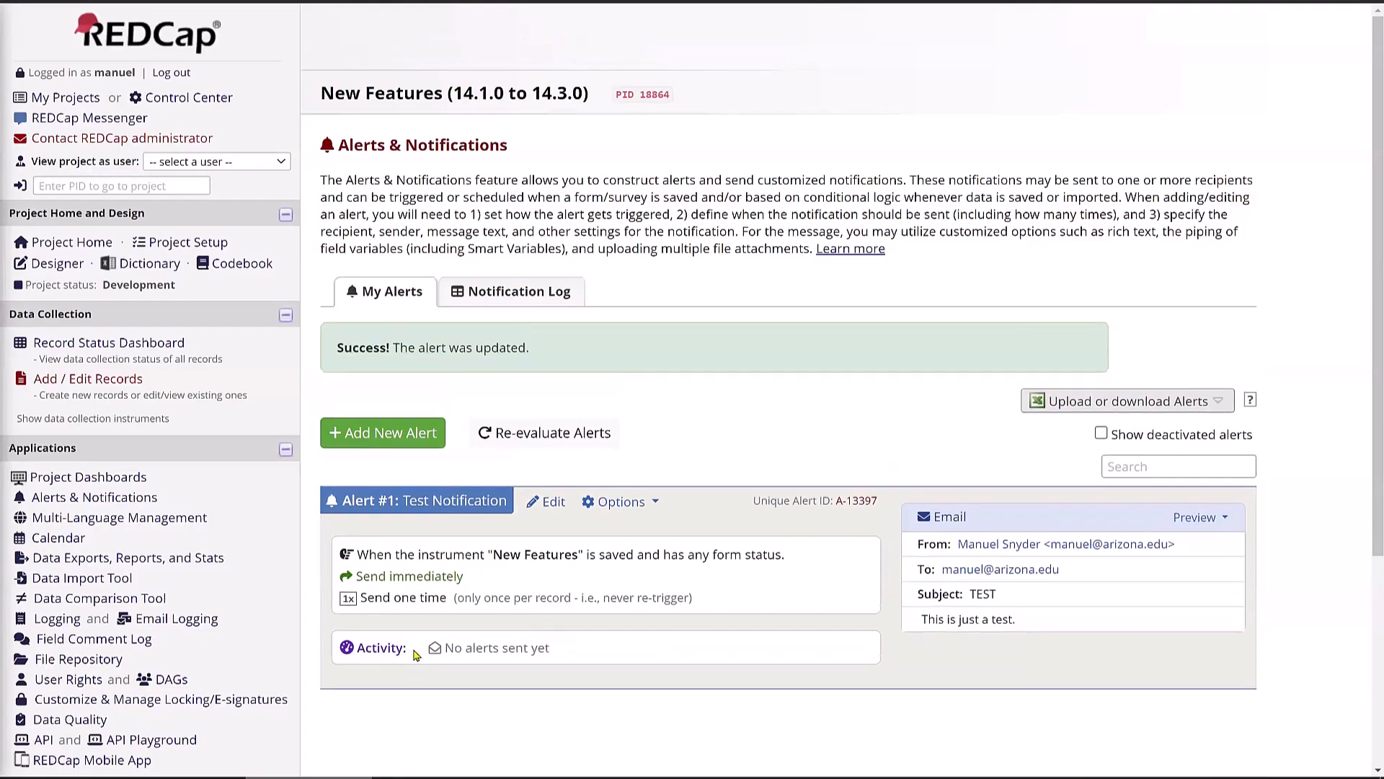
- Create record 3 named Test Test, save it, and reload the Alerts & Notifications page
click(86, 380)
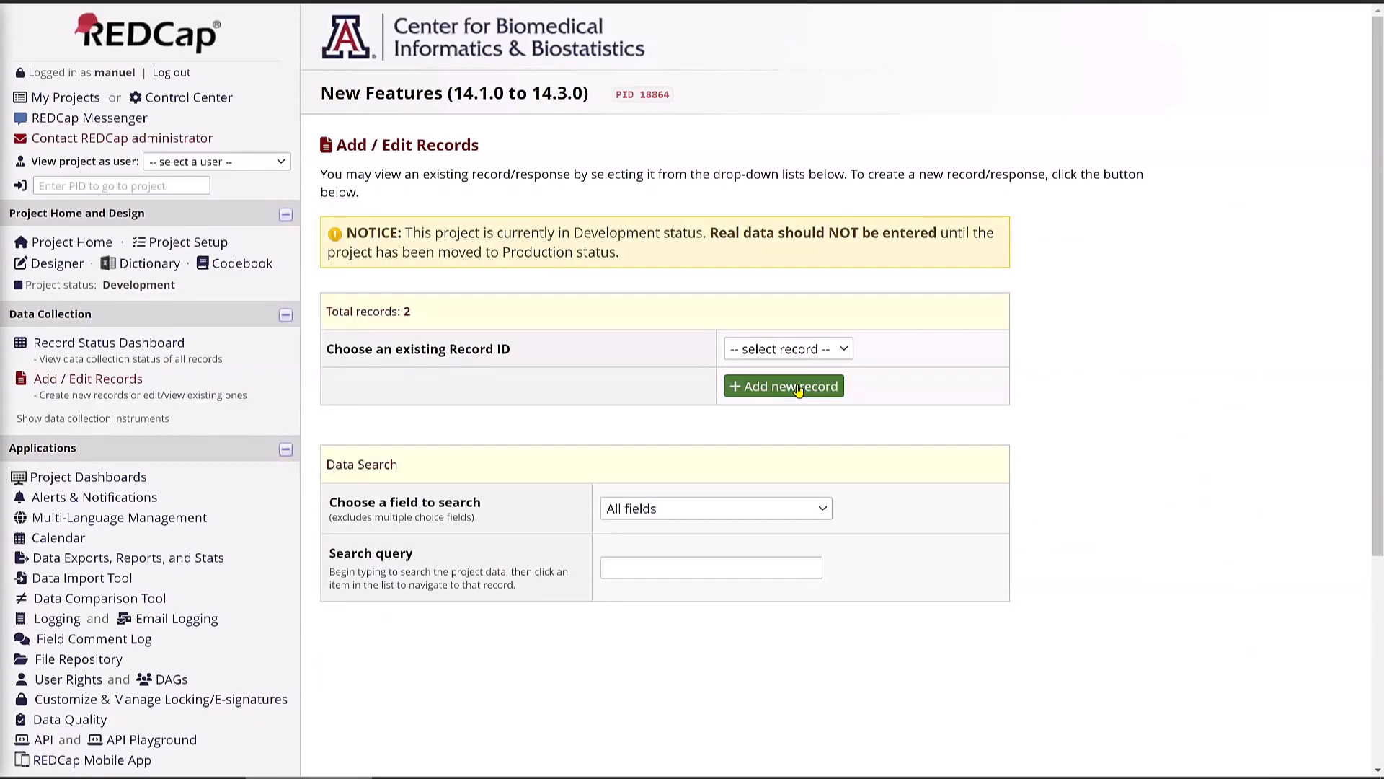
click(798, 389)
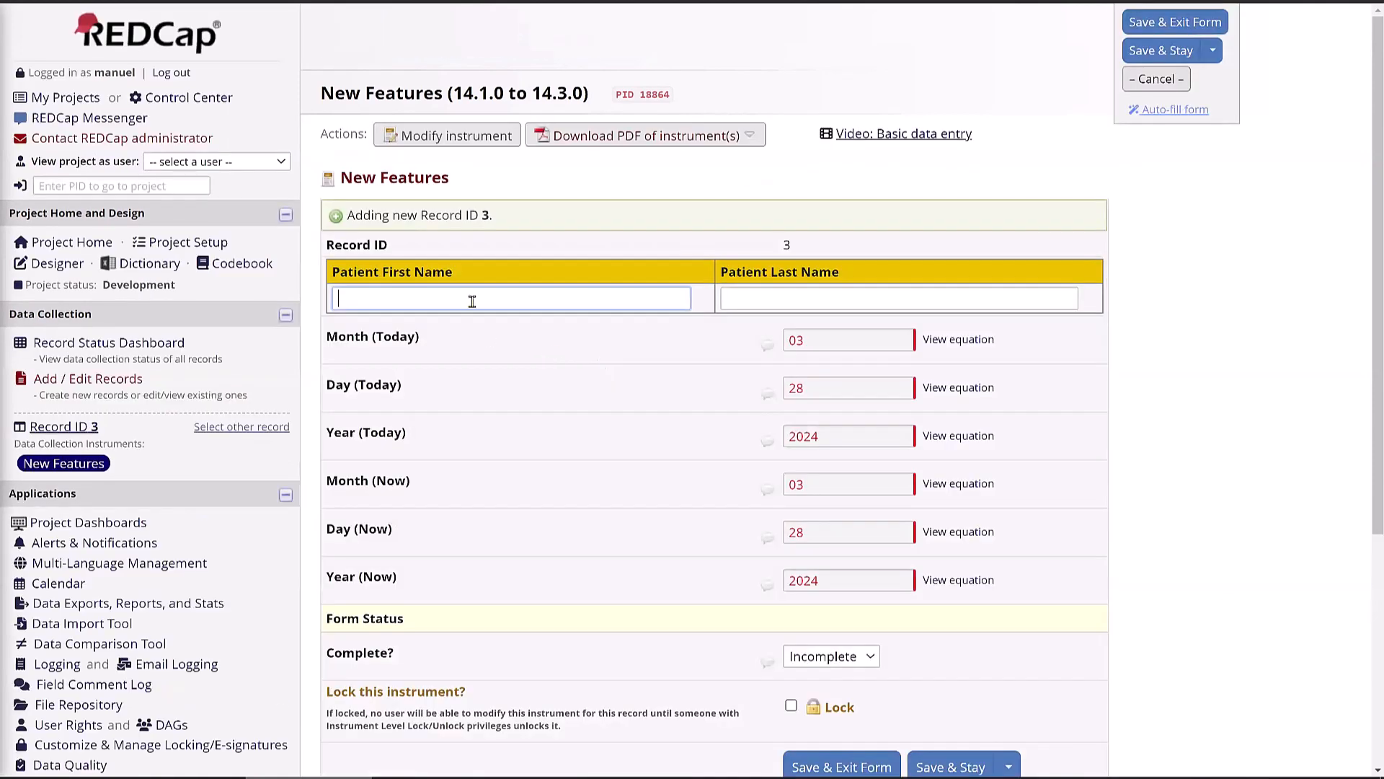
text(Test)
key(Tab)
text(Test)
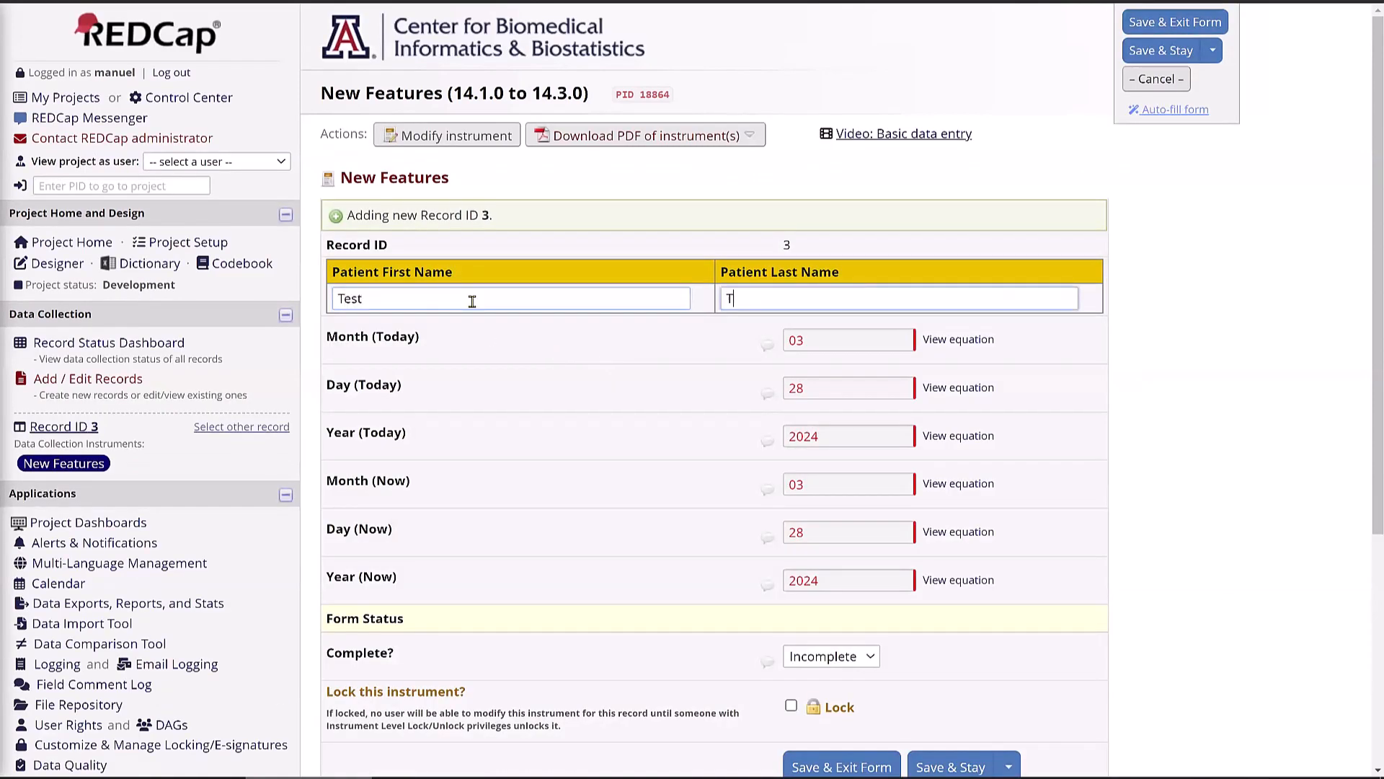
click(969, 763)
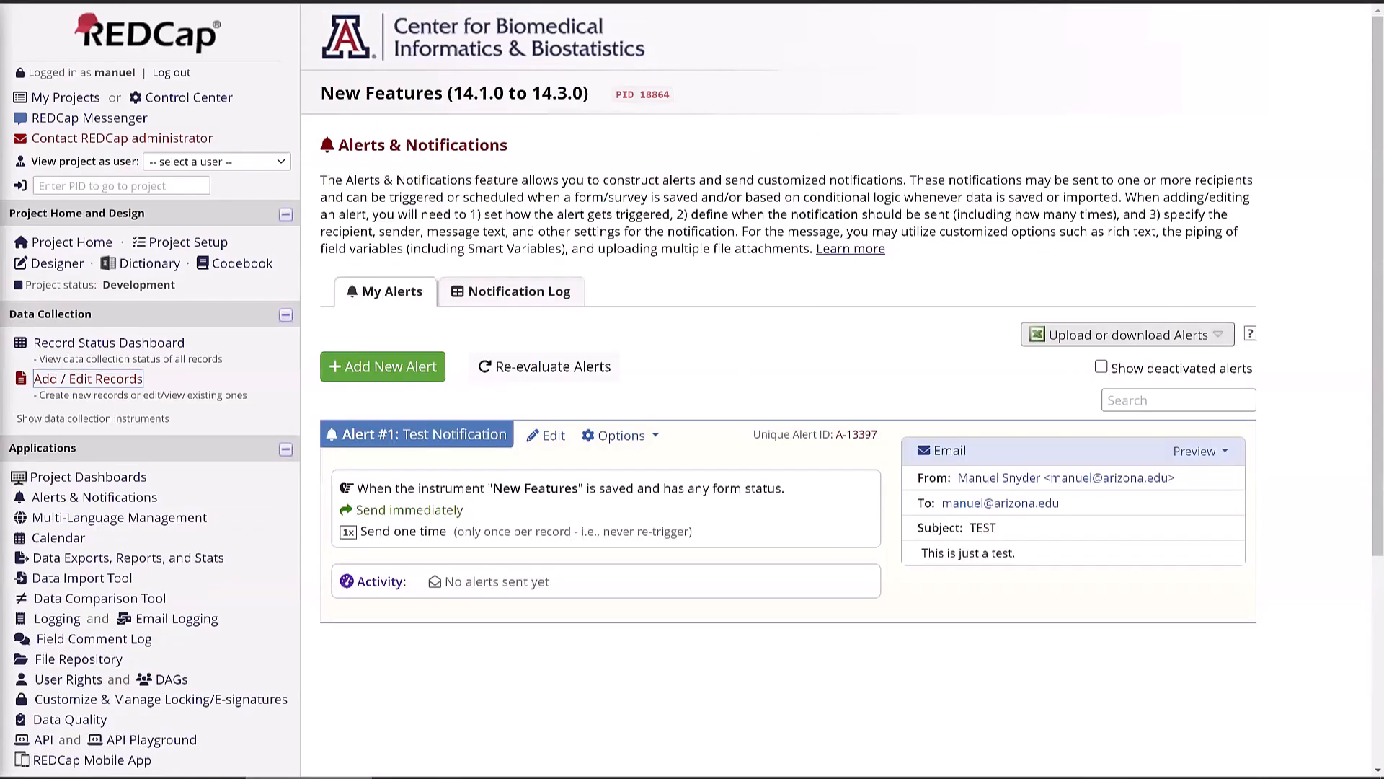
key(F5)
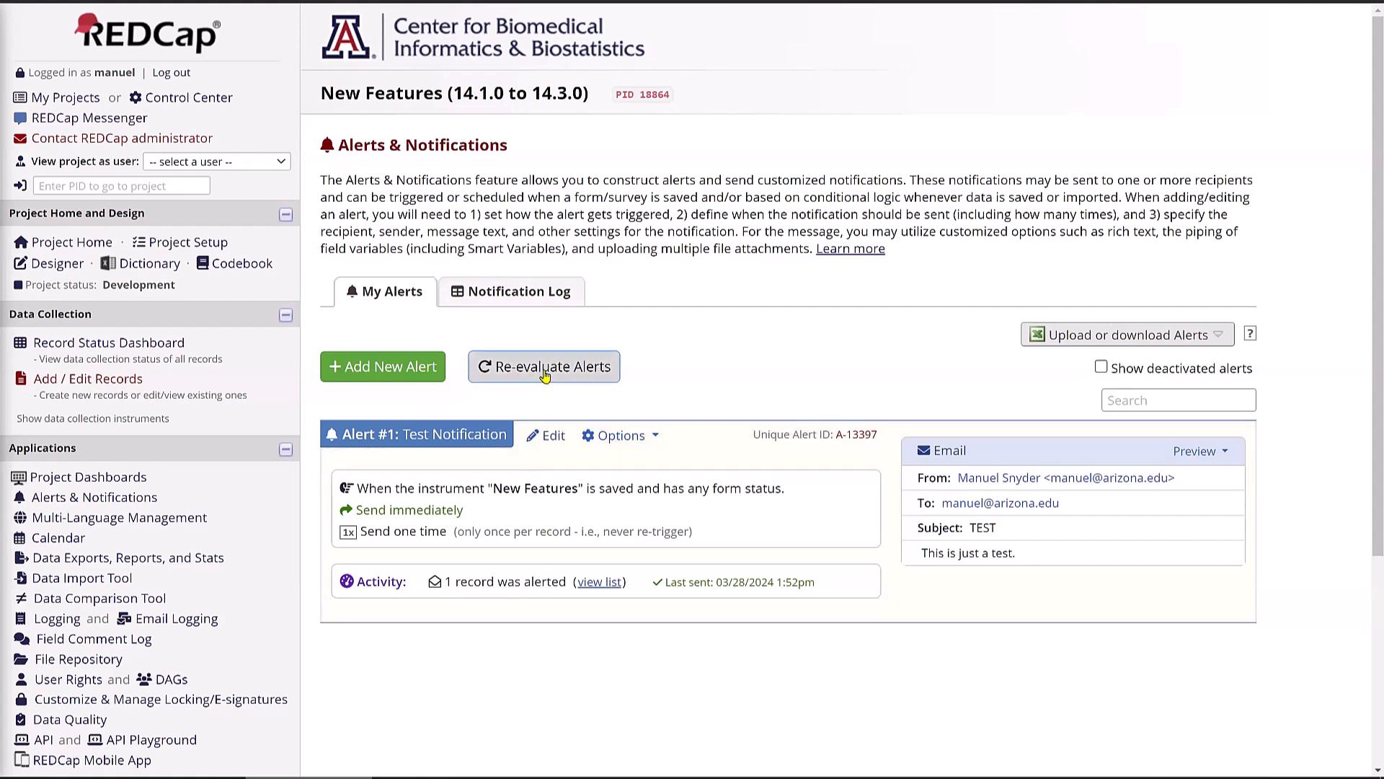
- Re-evaluate Alert #1 with Enable Test Run on, showing 2 notifications across 2 records
click(582, 375)
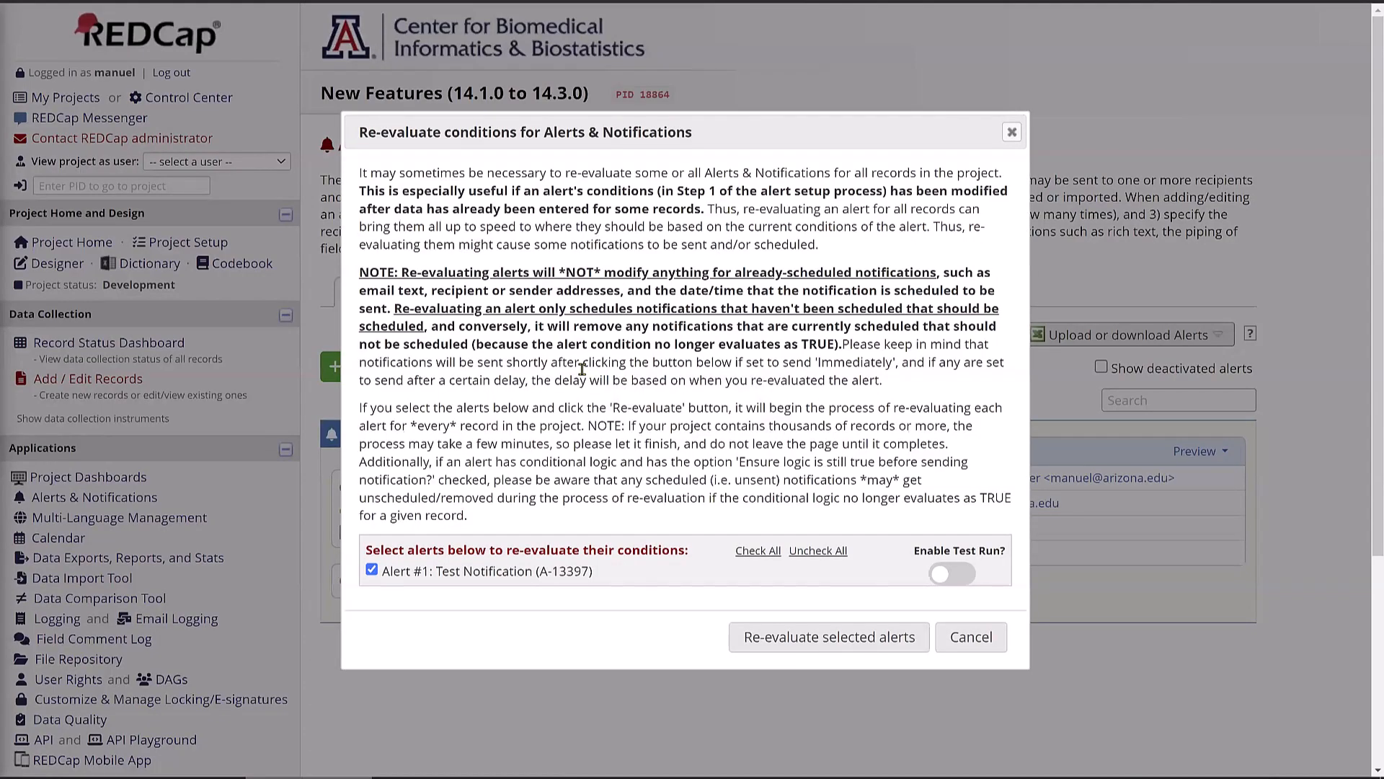
click(965, 574)
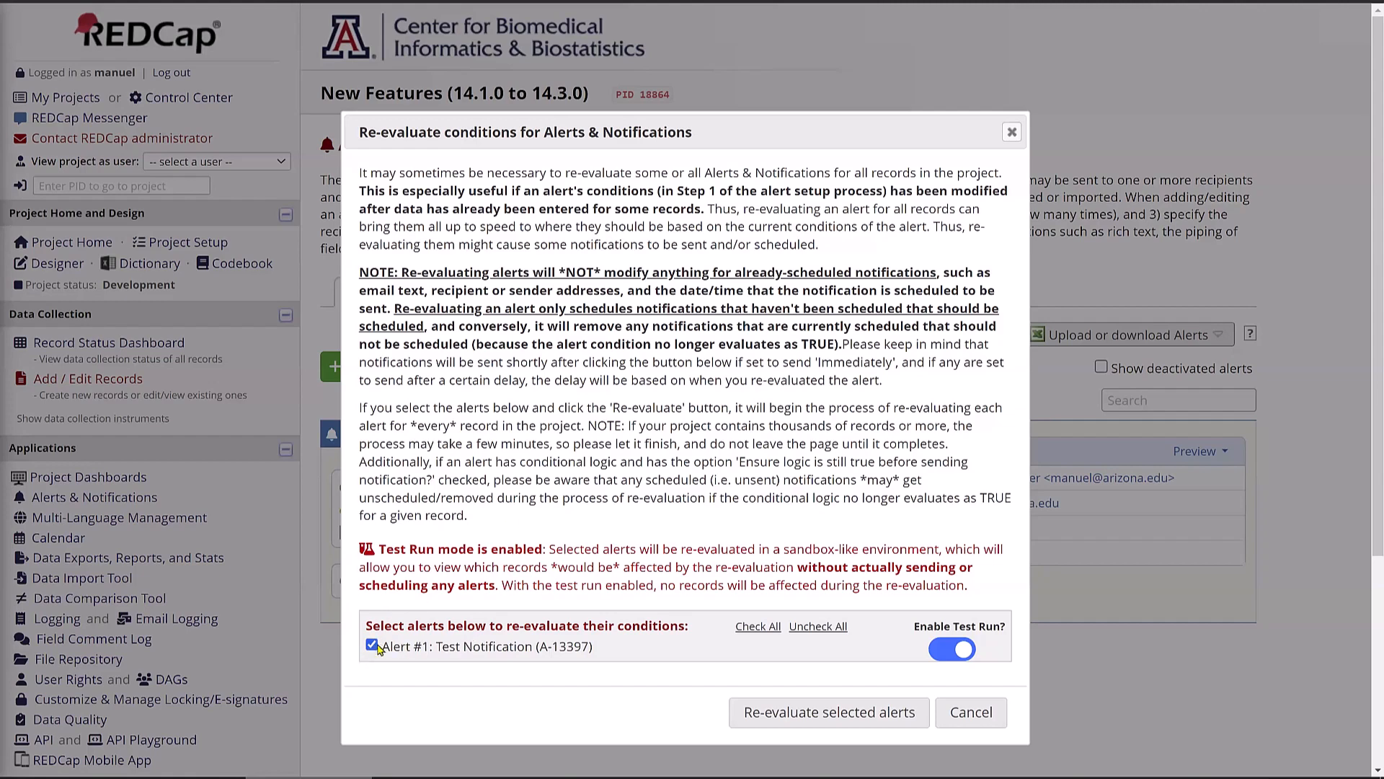
click(822, 717)
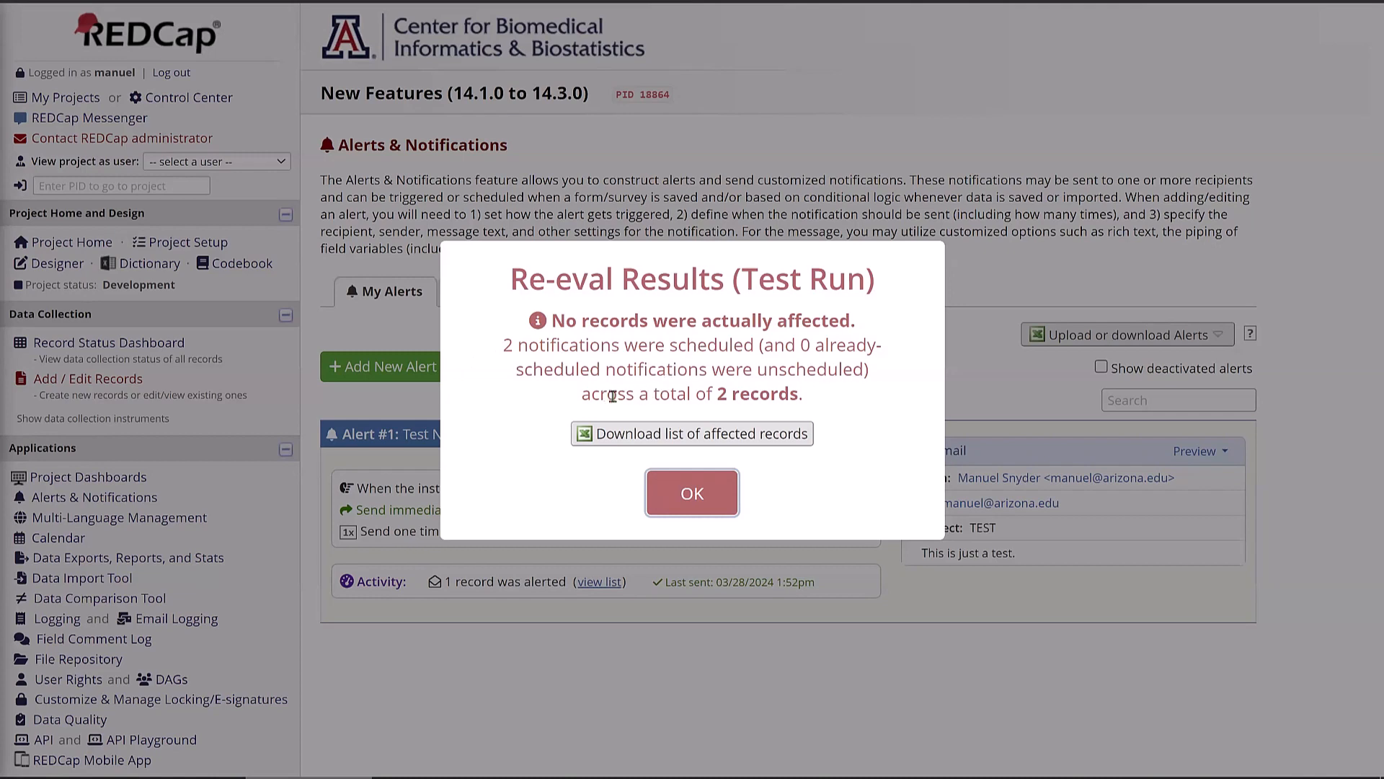
- Download the affected-records CSV, widen column A to show sent_or_scheduled, and close without saving
click(658, 433)
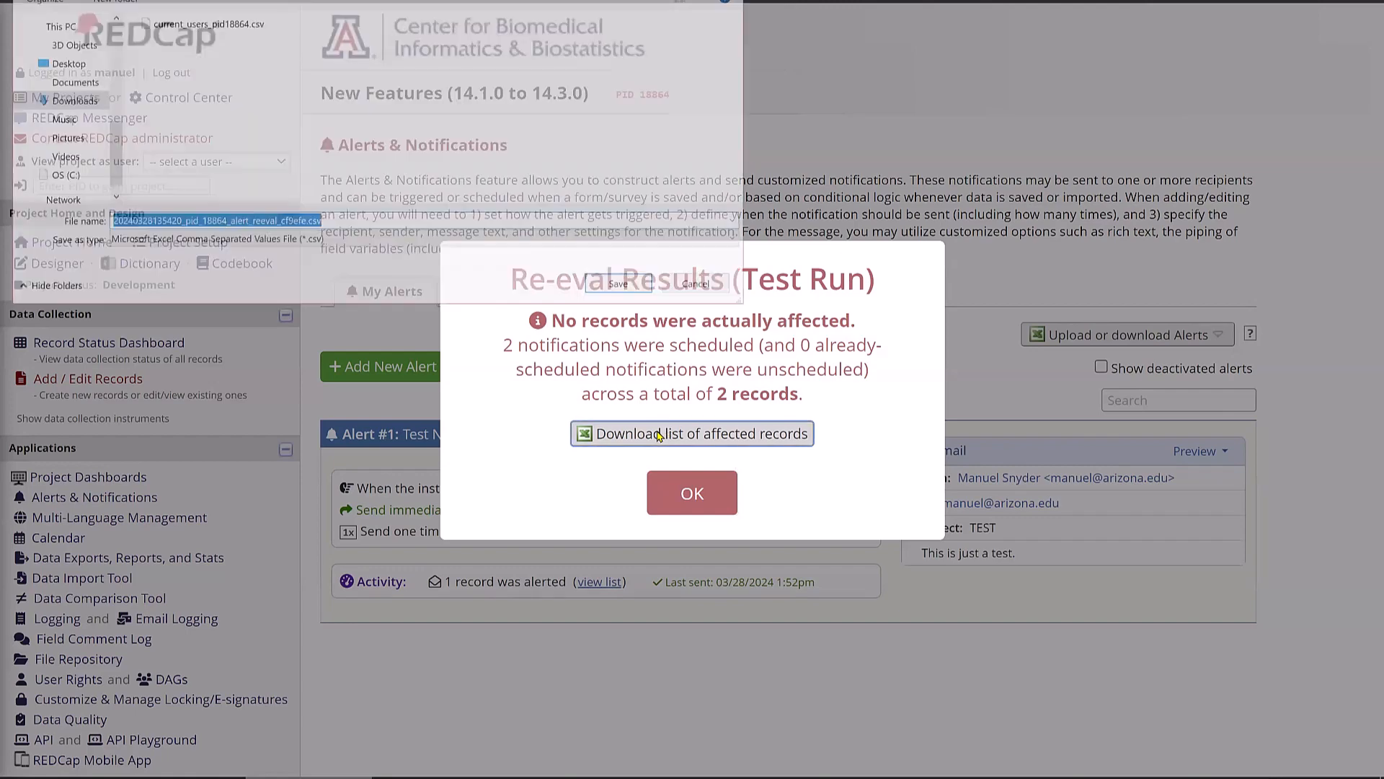
click(623, 287)
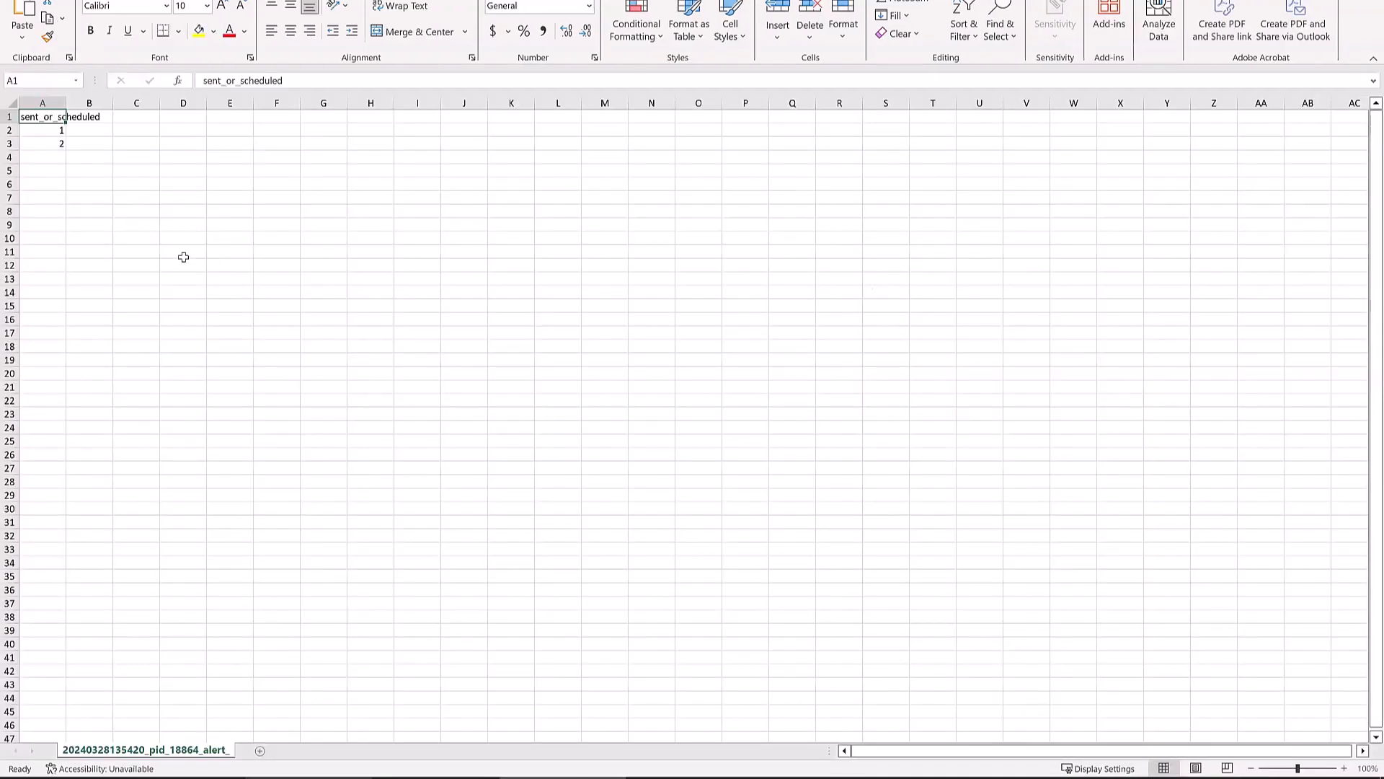
scroll(183, 257, up, 7)
scroll(183, 257, up, 2)
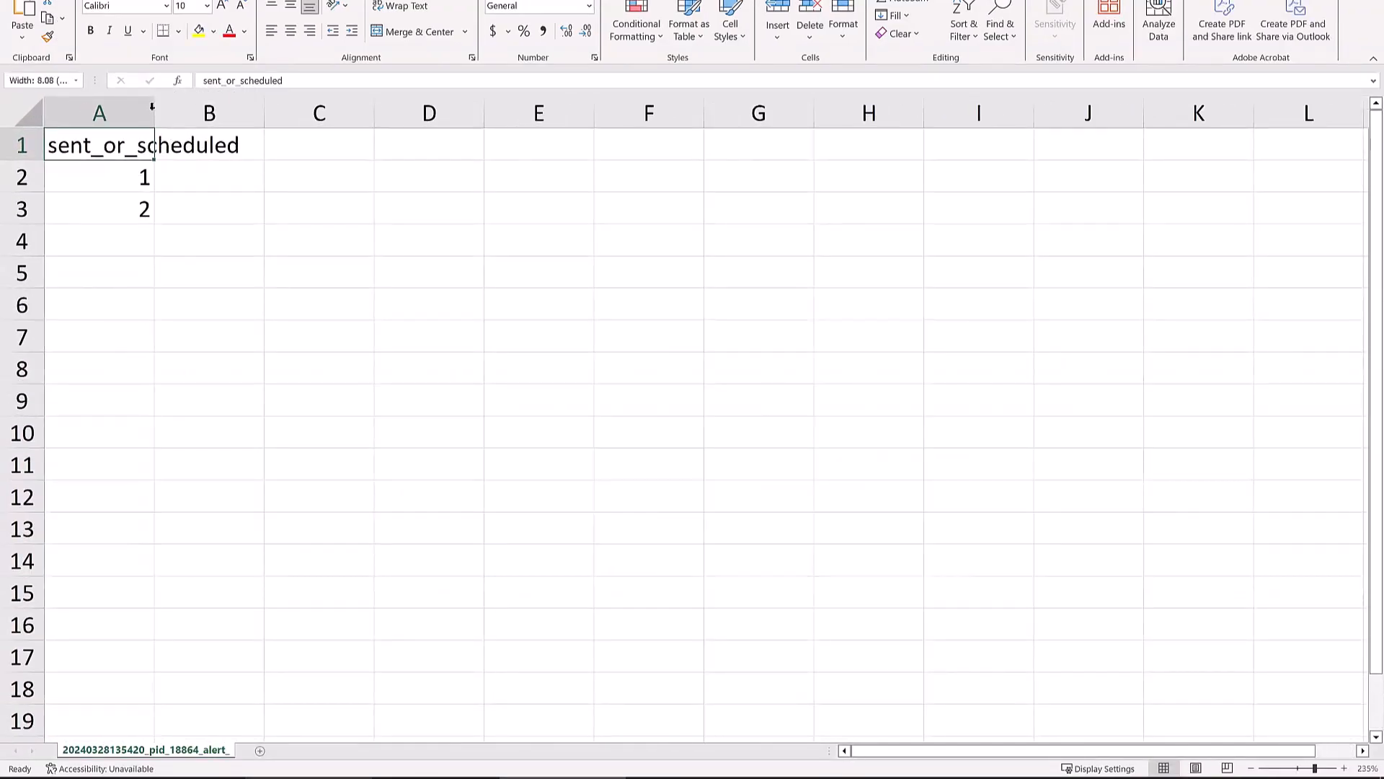
double_click(155, 112)
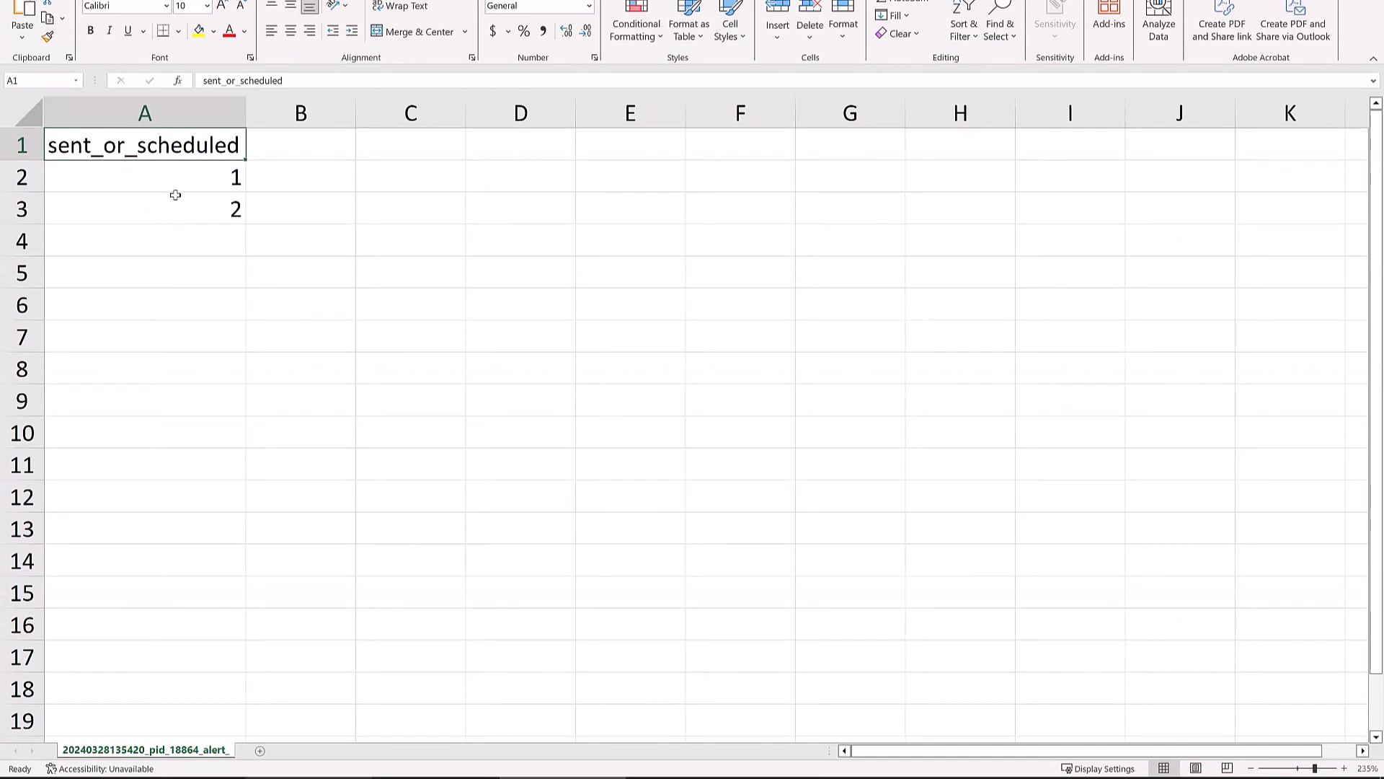
click(197, 303)
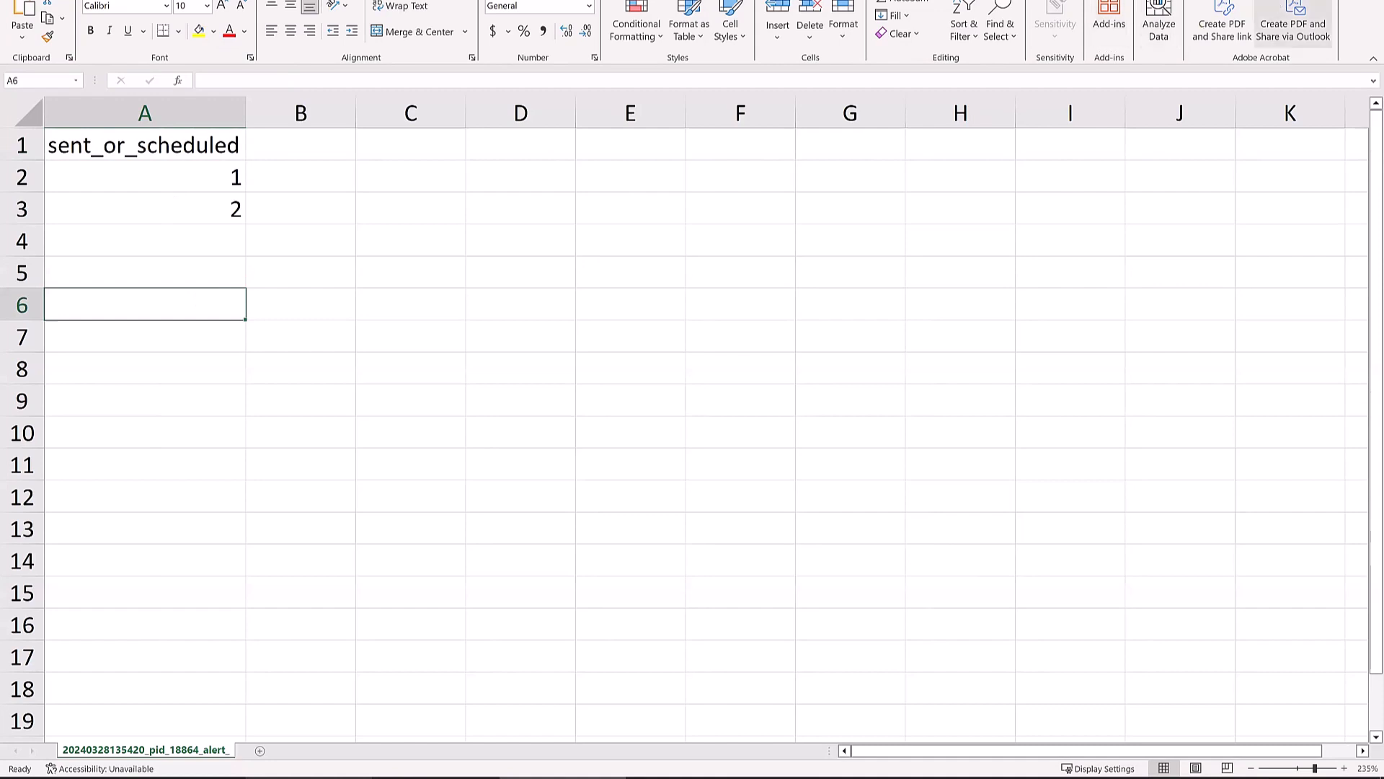
key(alt+F4)
click(726, 388)
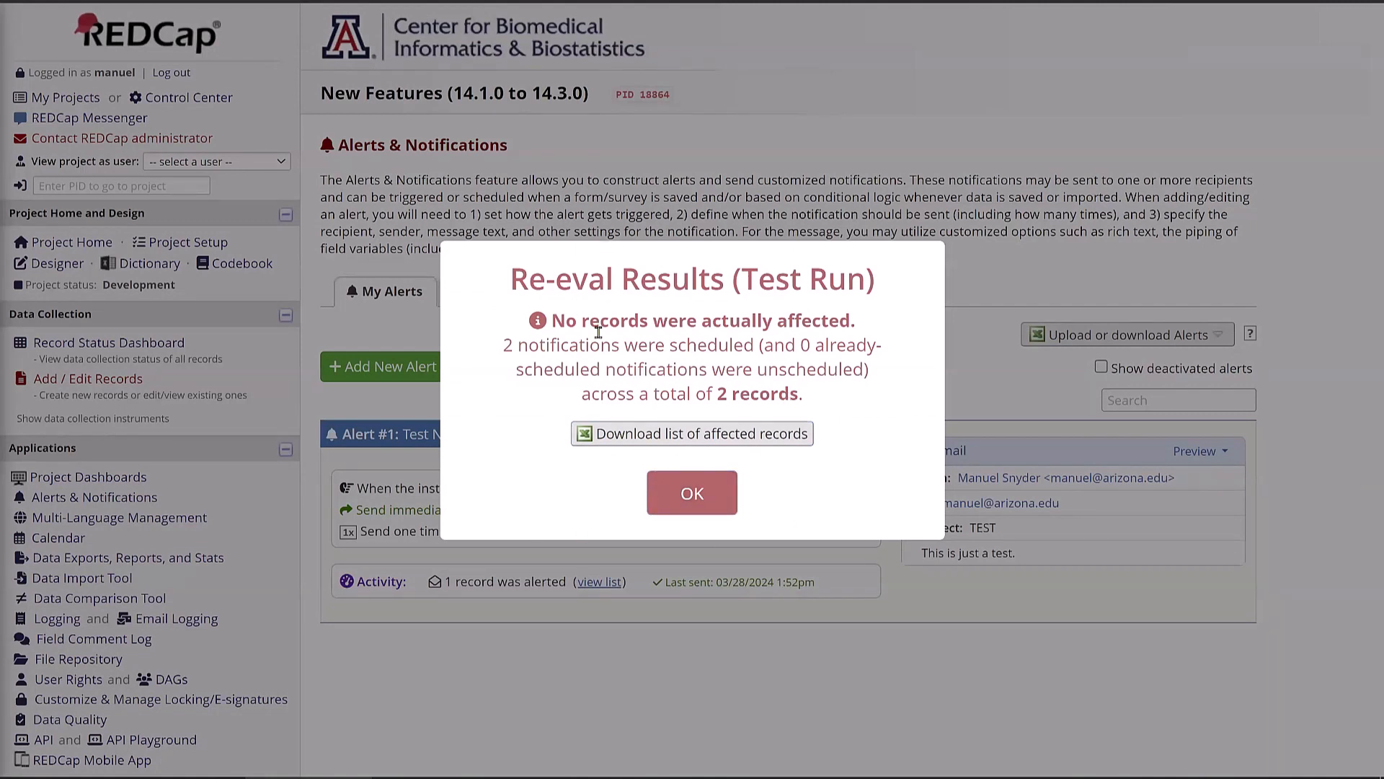
- Set Alert #1's trigger to 'is saved with Complete status only' and save it
click(696, 505)
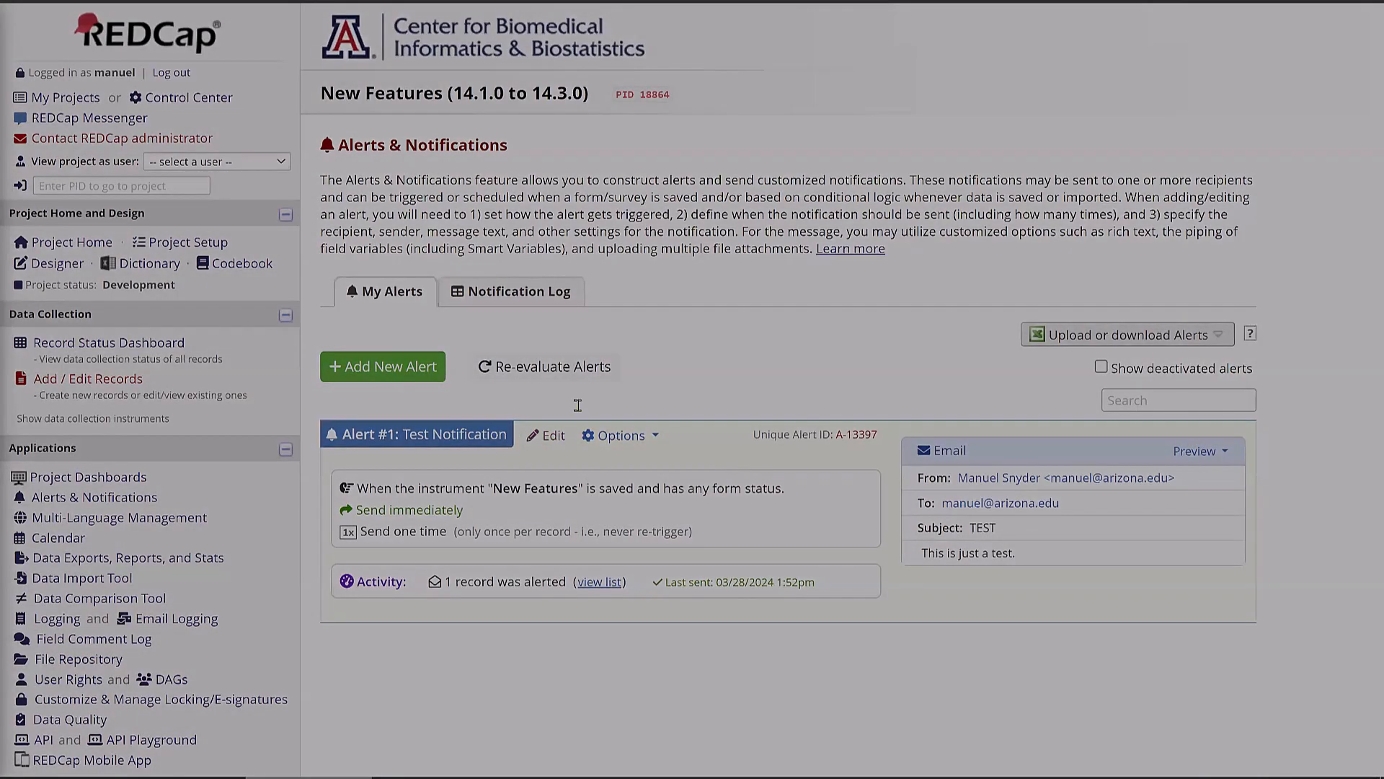
click(547, 435)
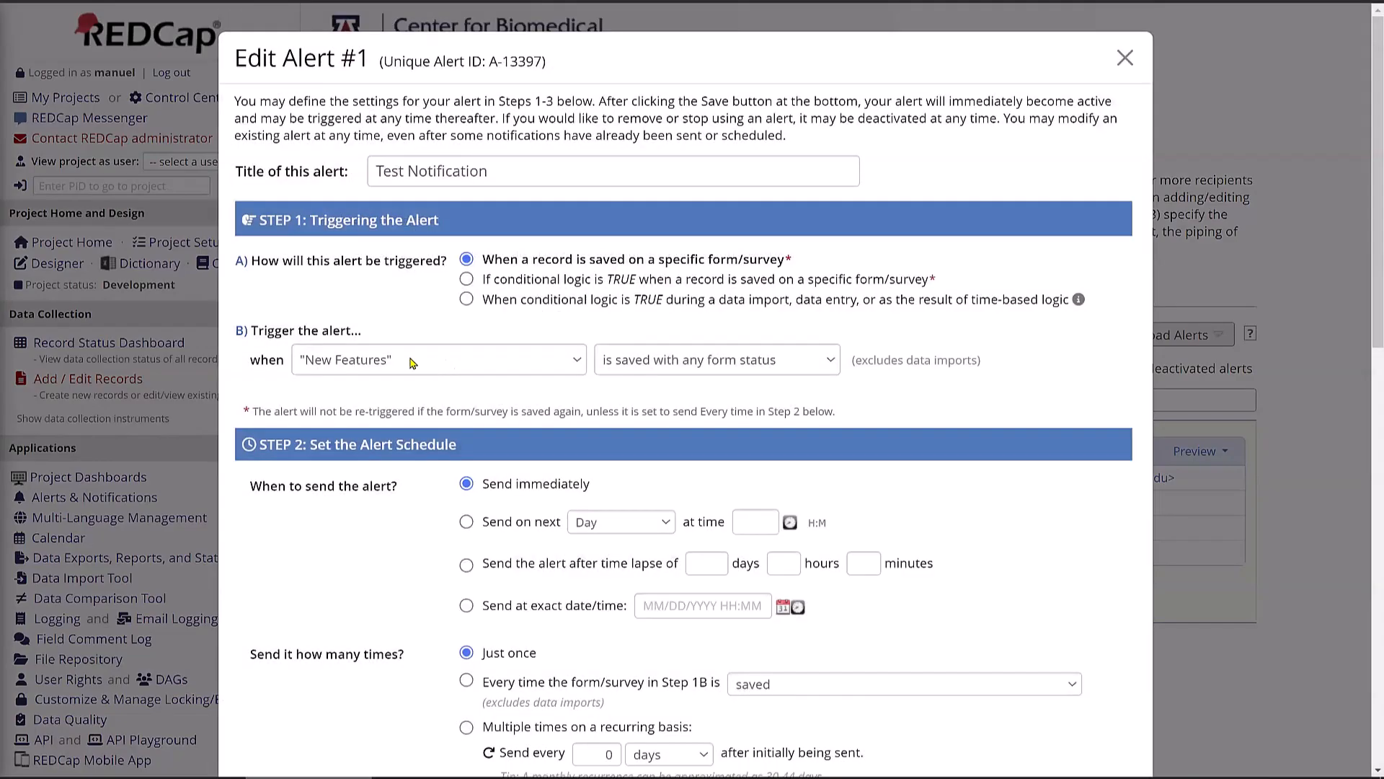
click(715, 362)
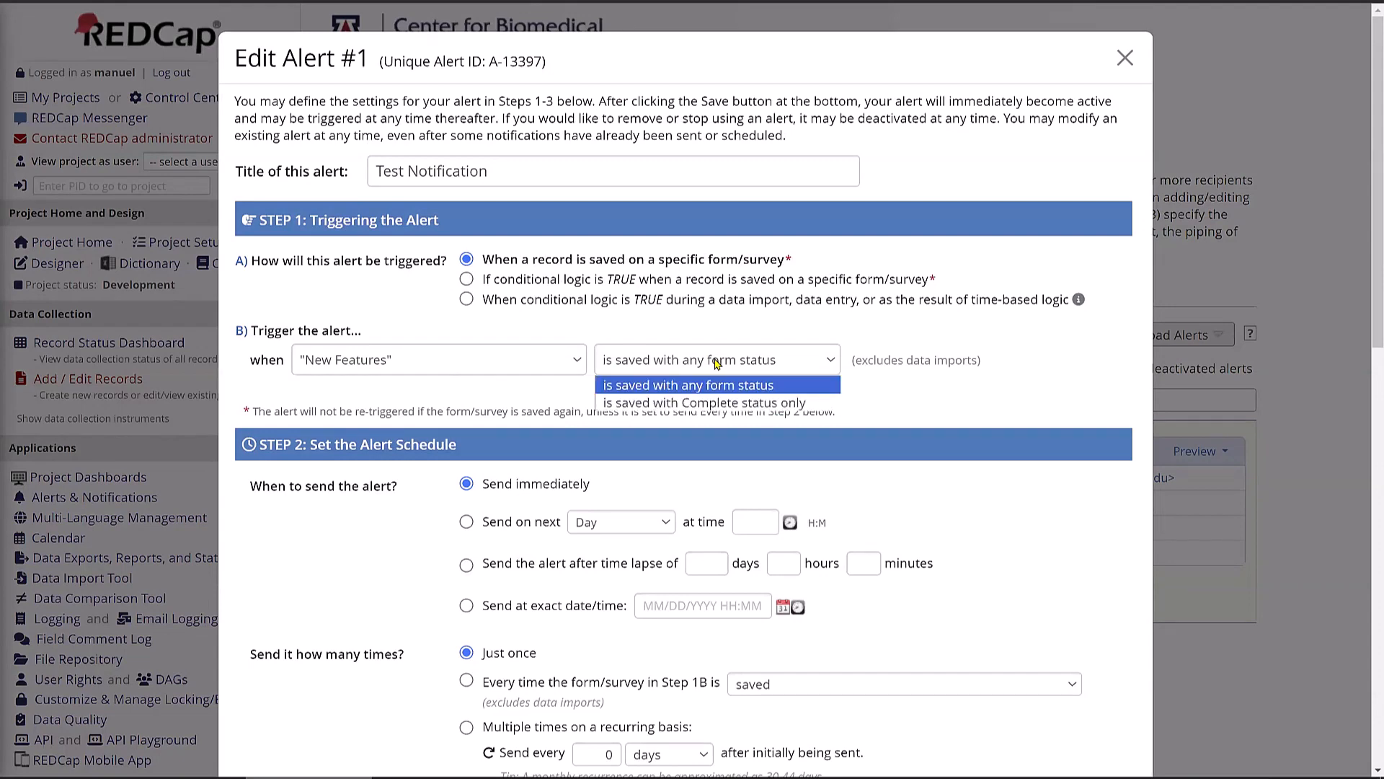
click(712, 408)
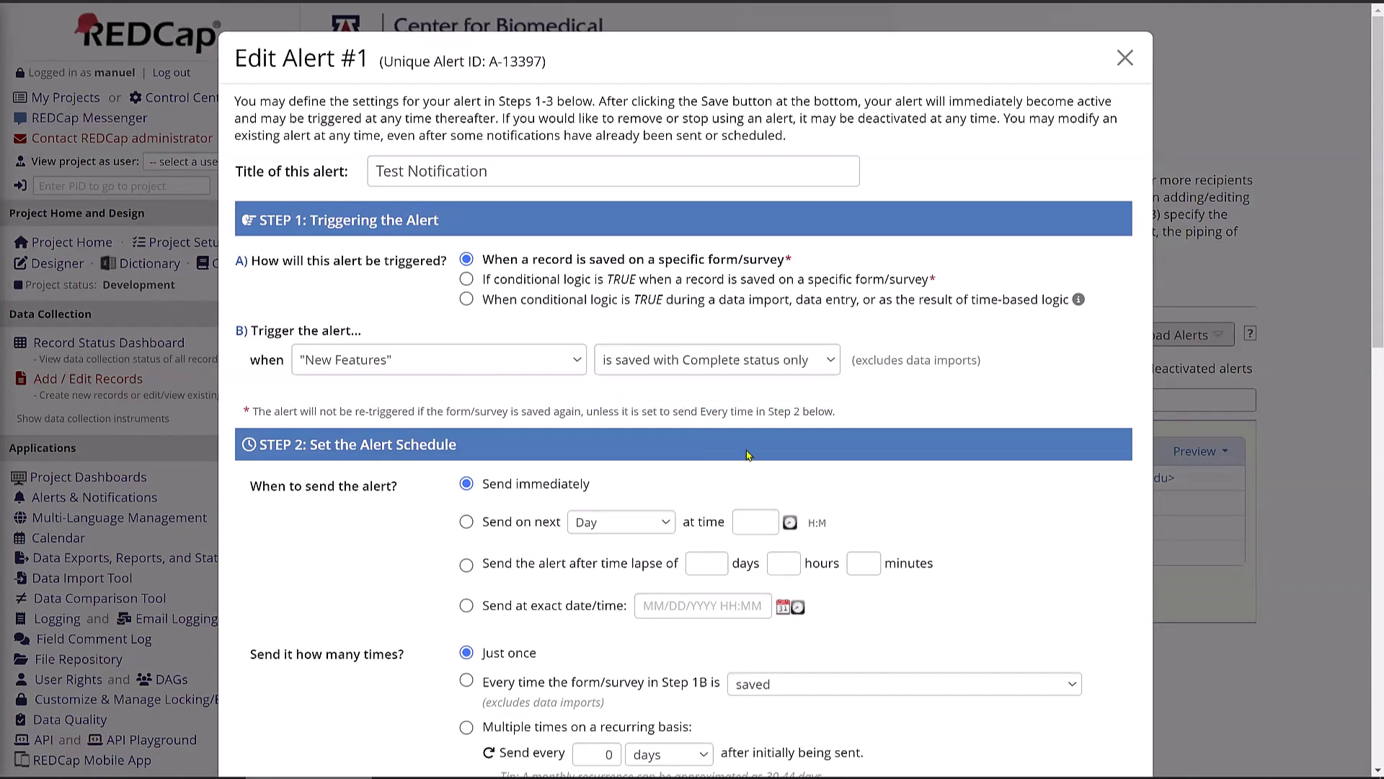
scroll(666, 501, down, 15)
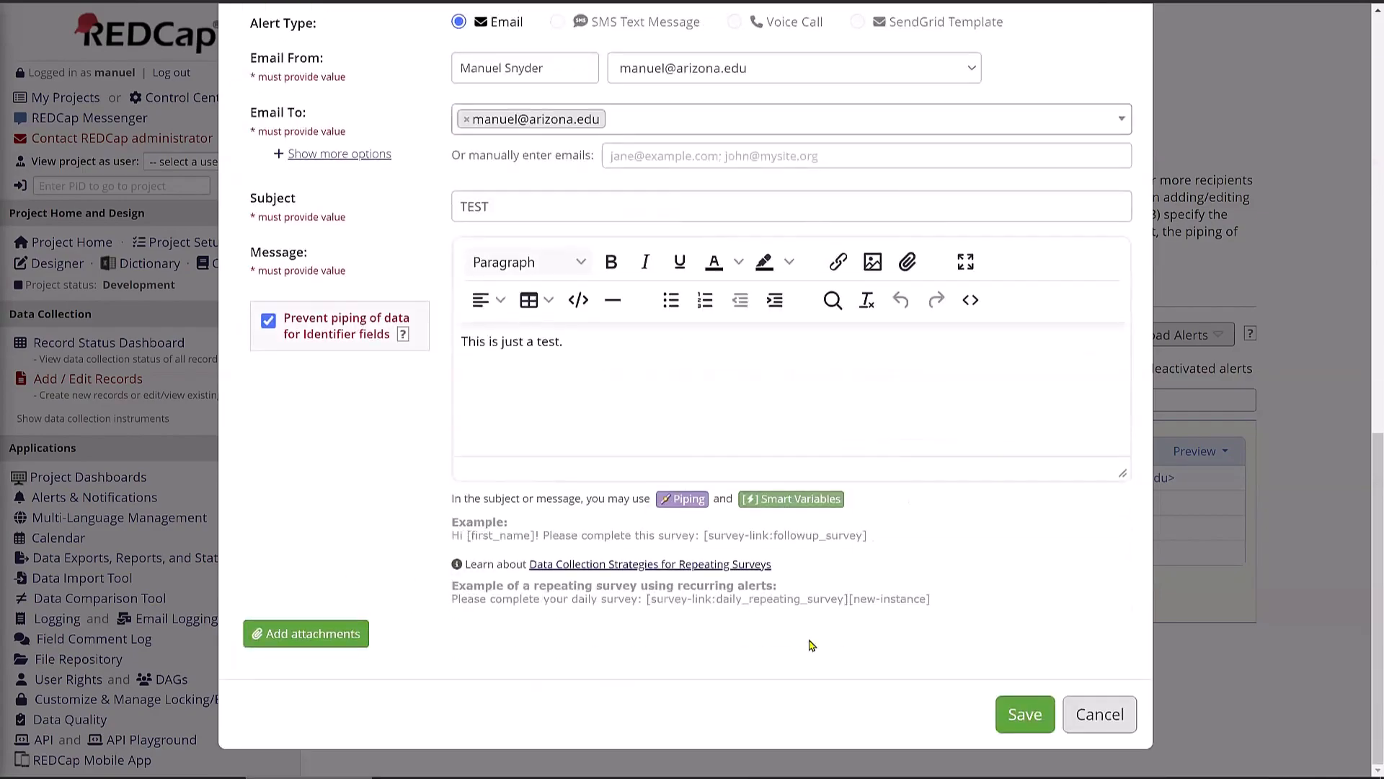
click(1007, 714)
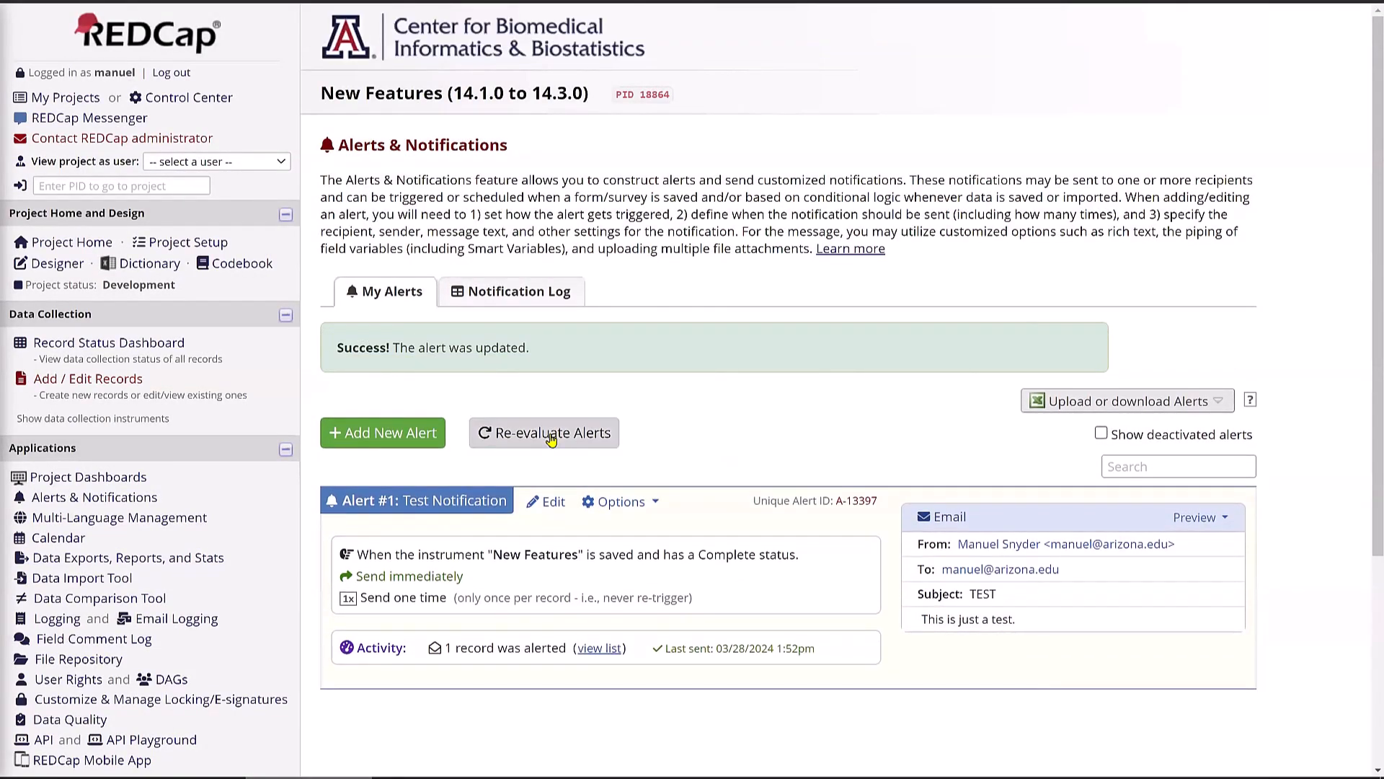
click(551, 436)
- Test-run the re-evaluation of the updated Alert #1 and dismiss the no-change results
click(969, 577)
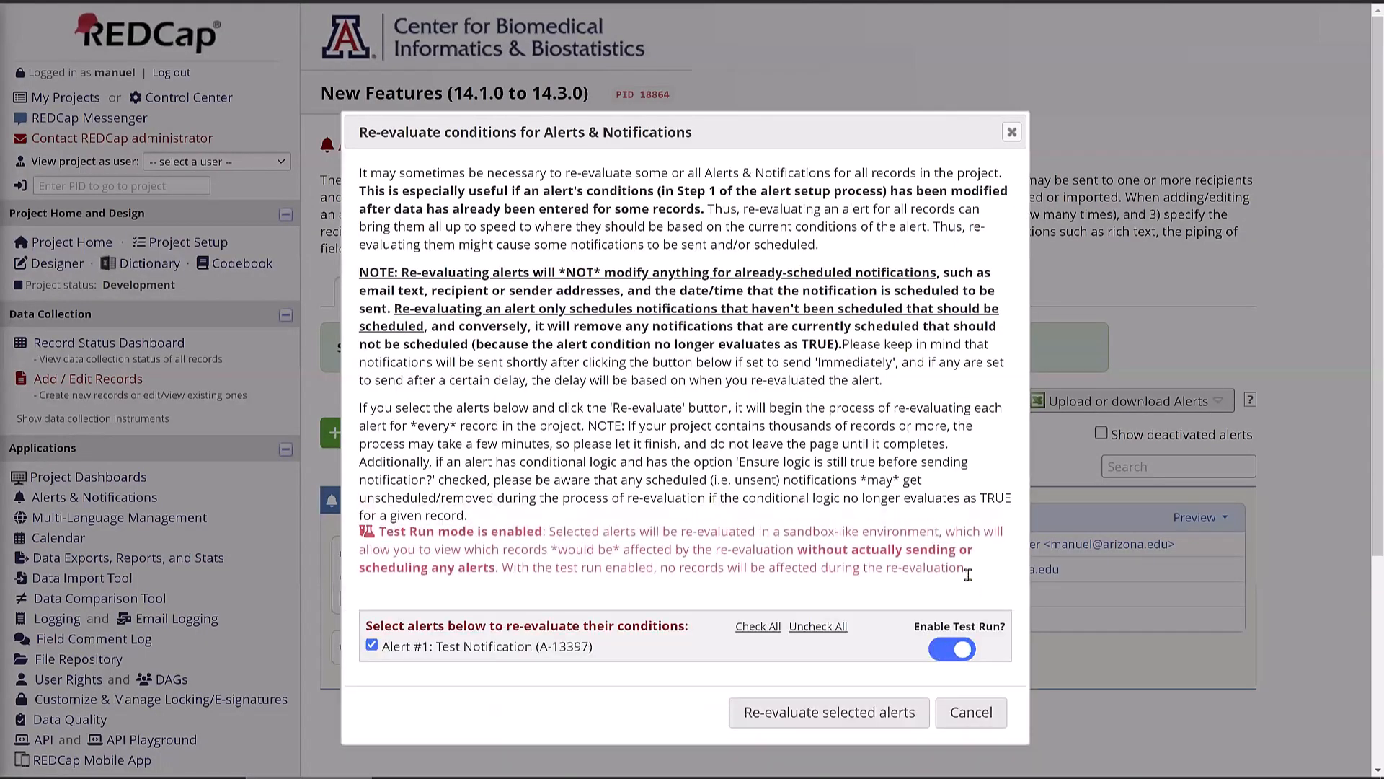
click(801, 714)
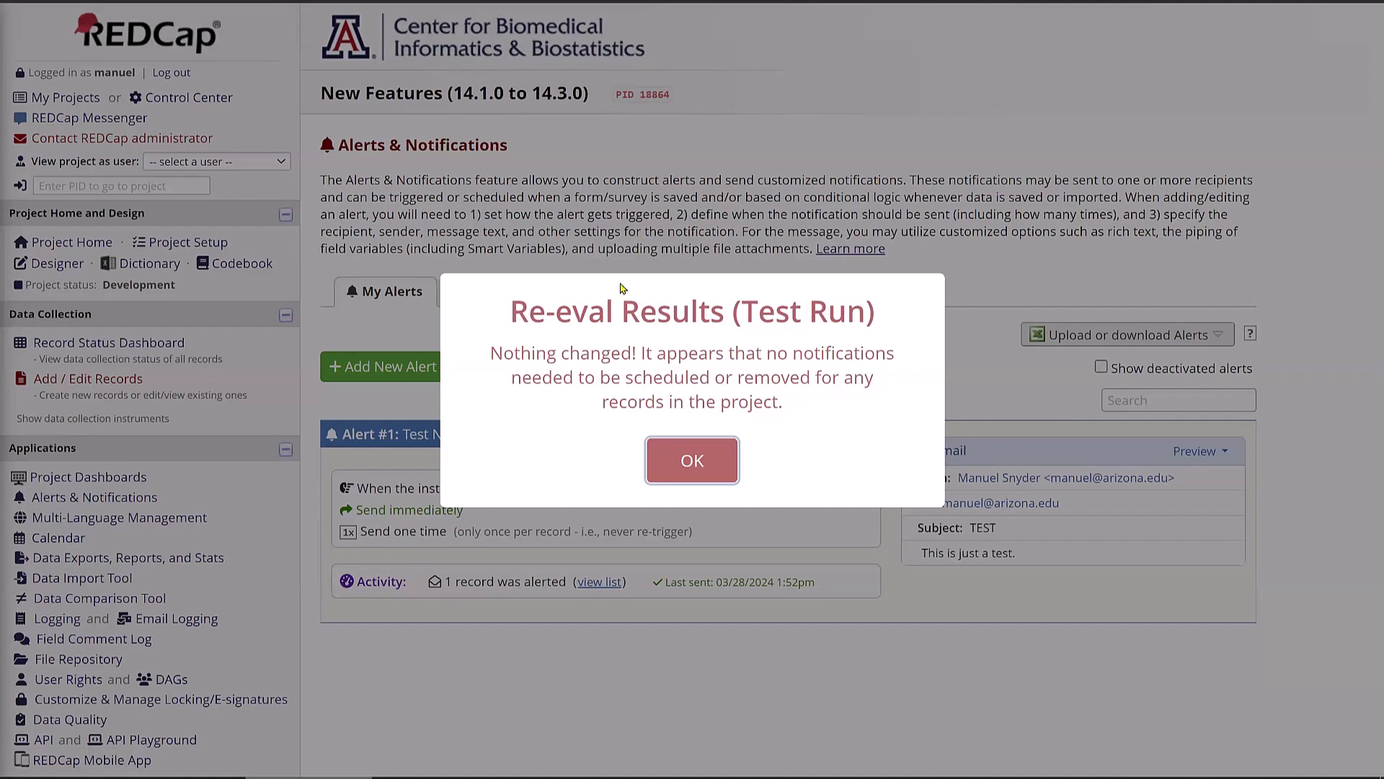
click(666, 486)
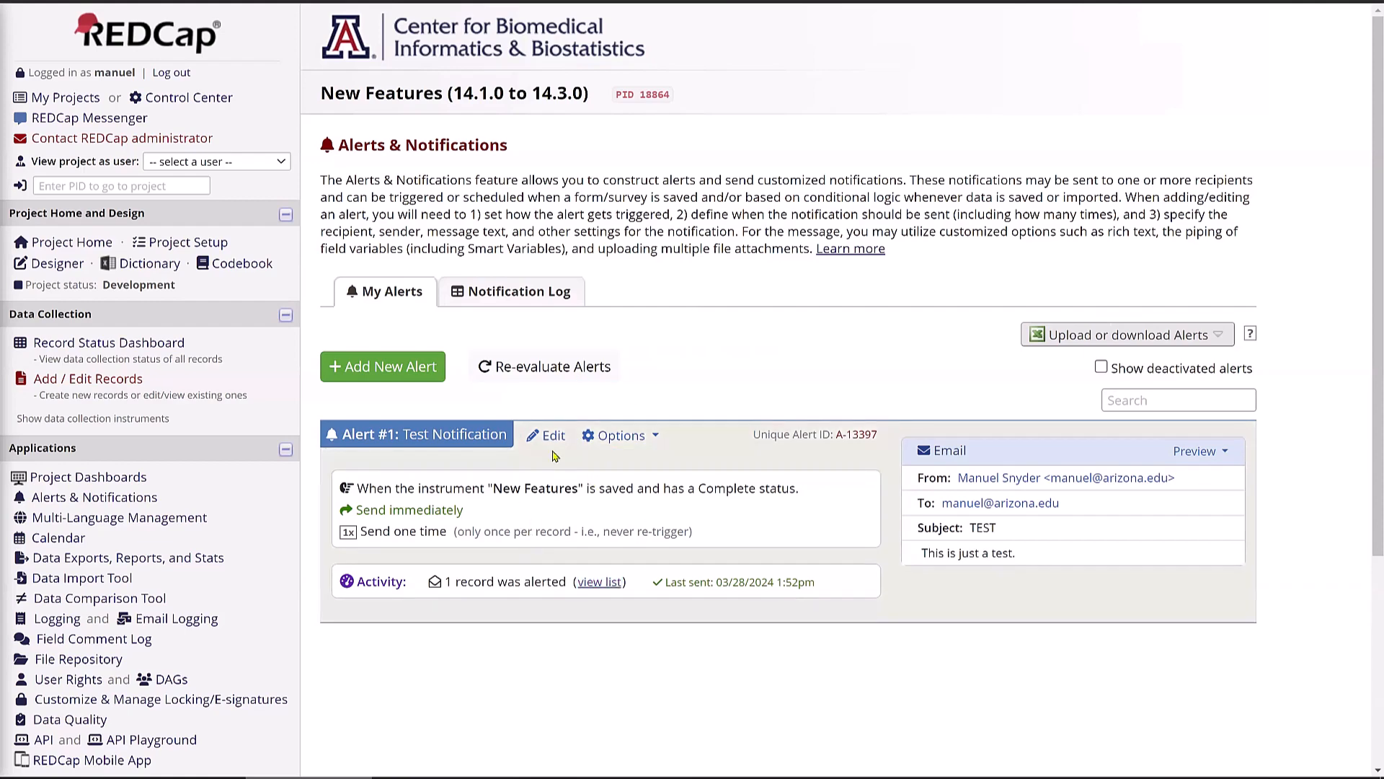
- Reopen the Re-evaluate Alerts dialog for Alert #1: Test Notification and toggle the Enable Test Run switch
click(575, 373)
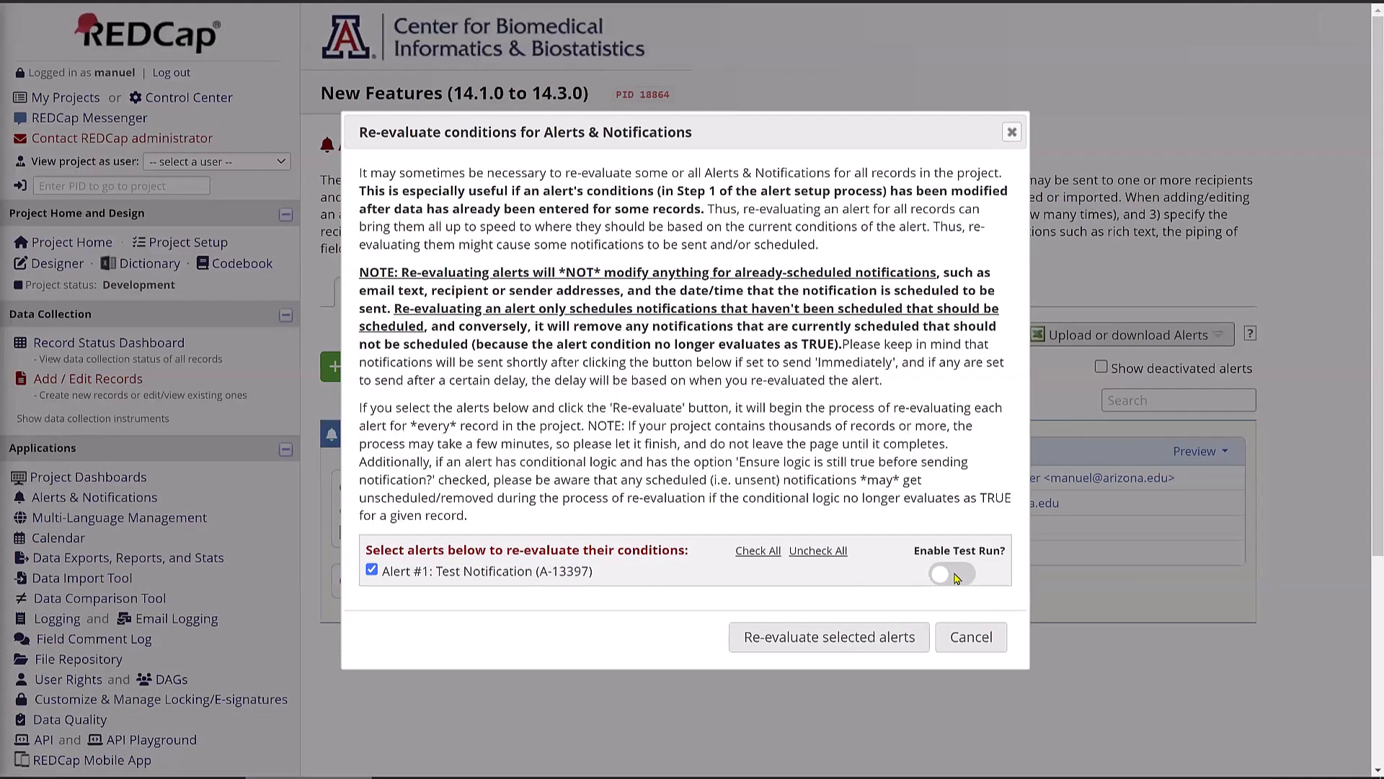
click(953, 574)
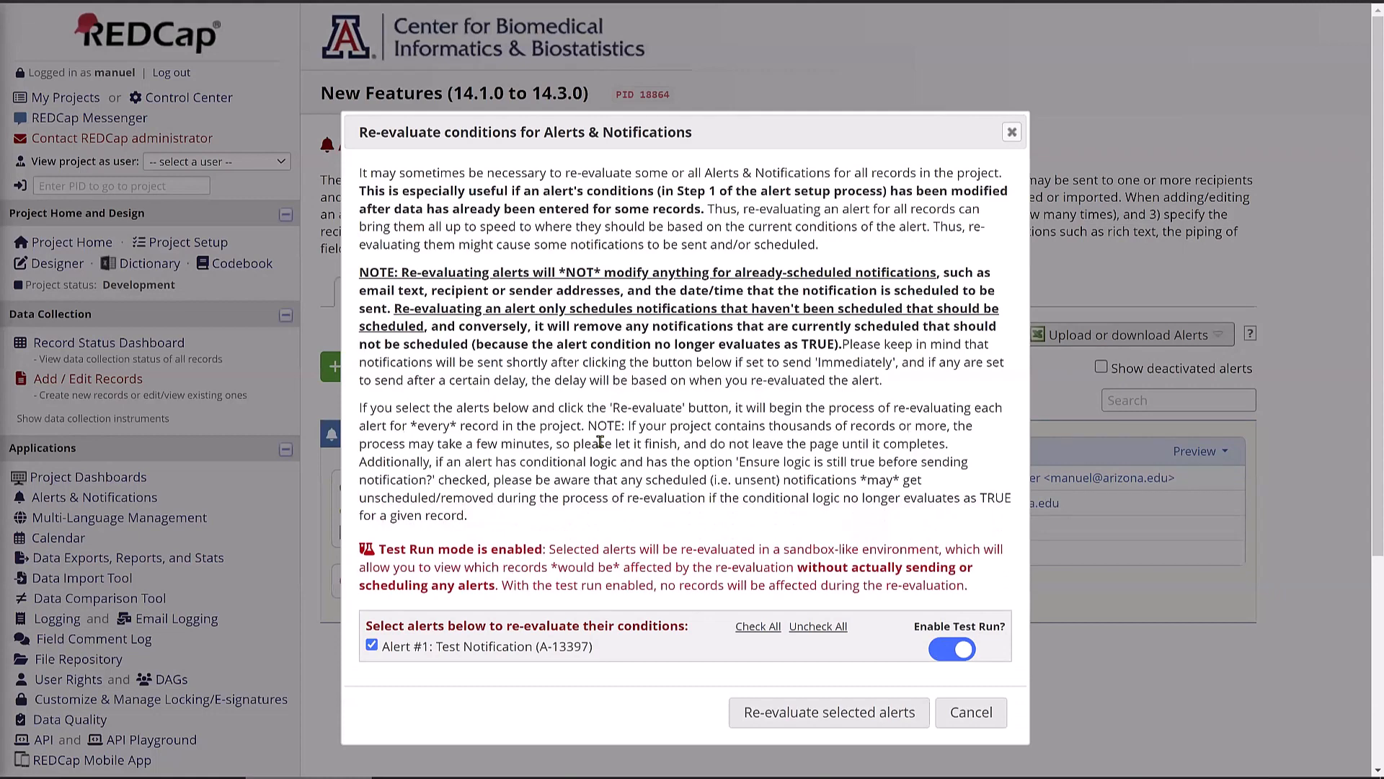